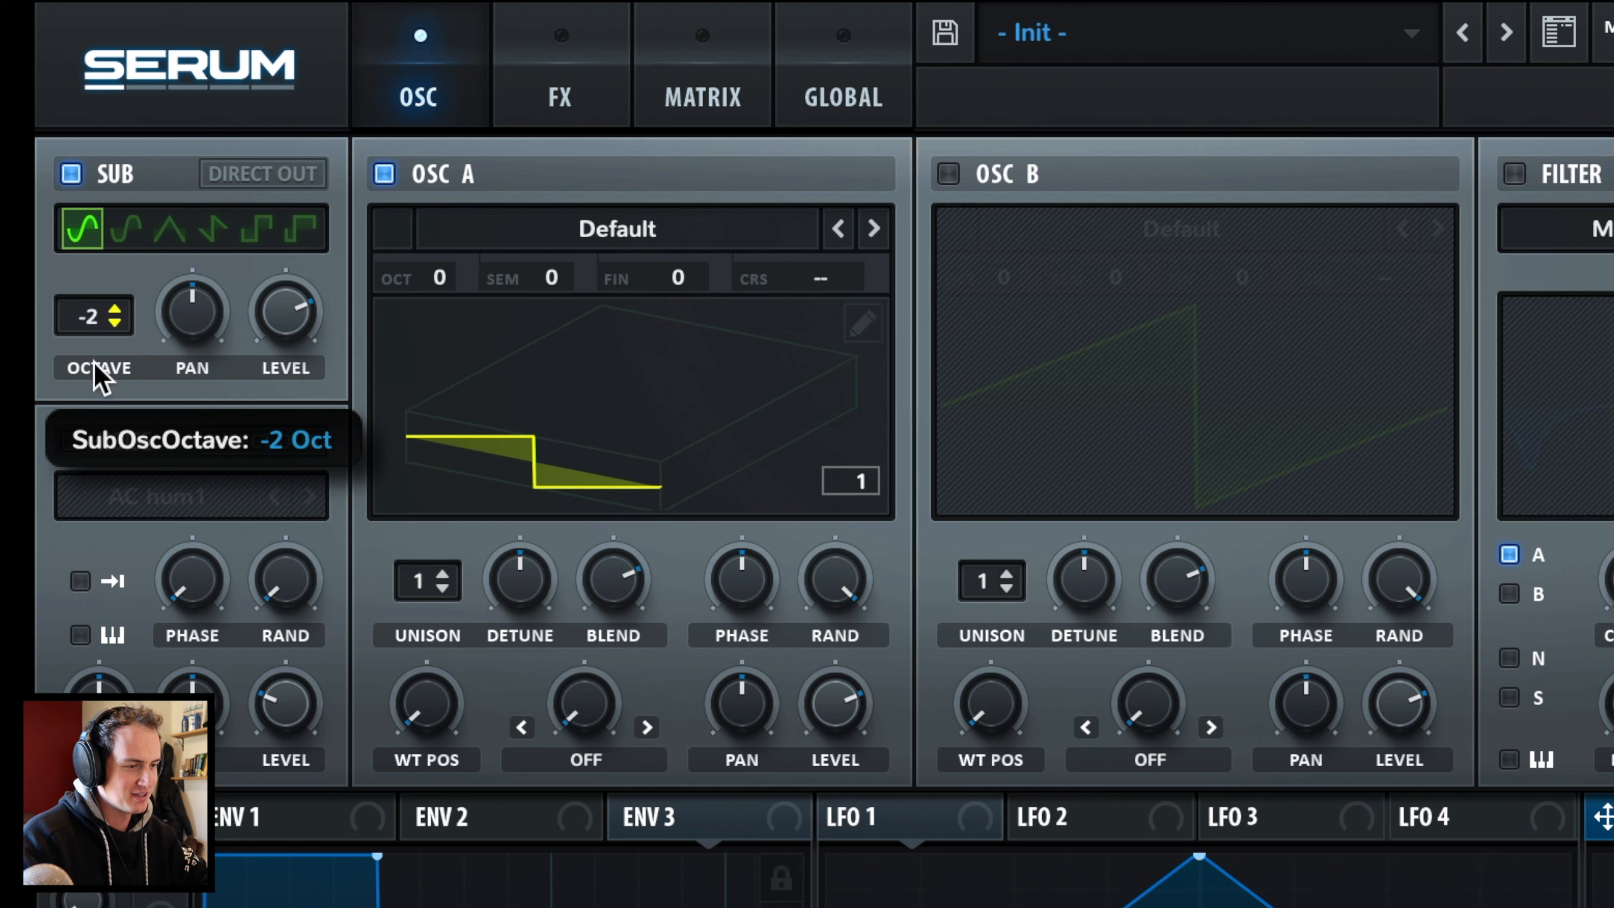
Step: Set the sub oscillator to a triangle wave and load the Analog wavetable Basic_McB into oscillator A
{"action": "left_click", "coordinate": [171, 228]}
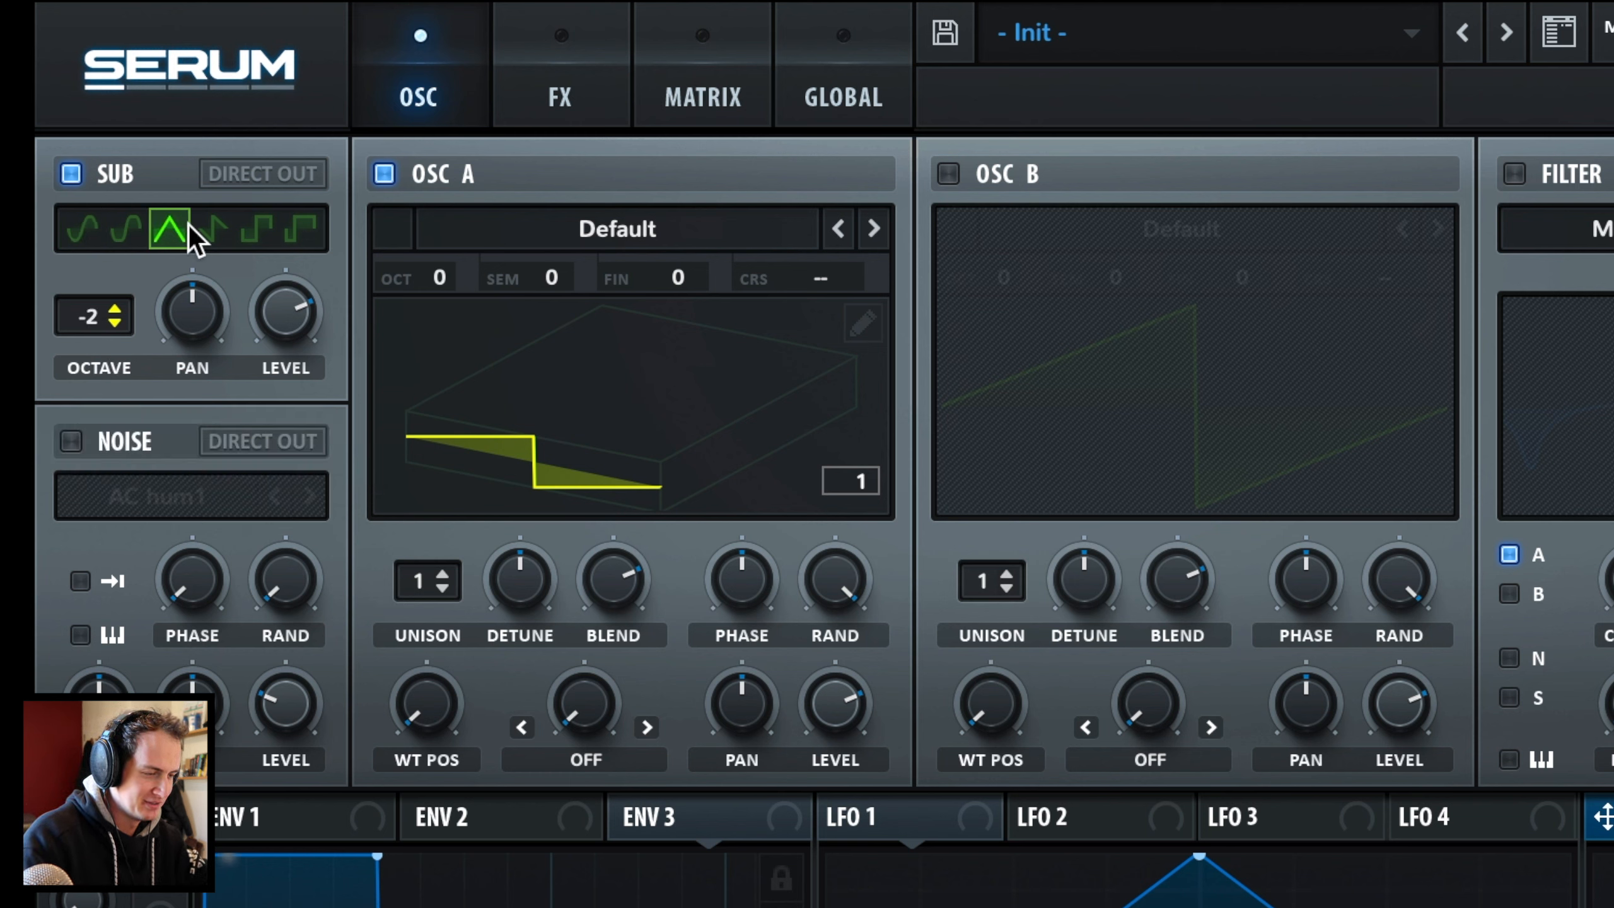
{"action": "left_click", "coordinate": [584, 222]}
{"action": "mouse_move", "coordinate": [566, 292]}
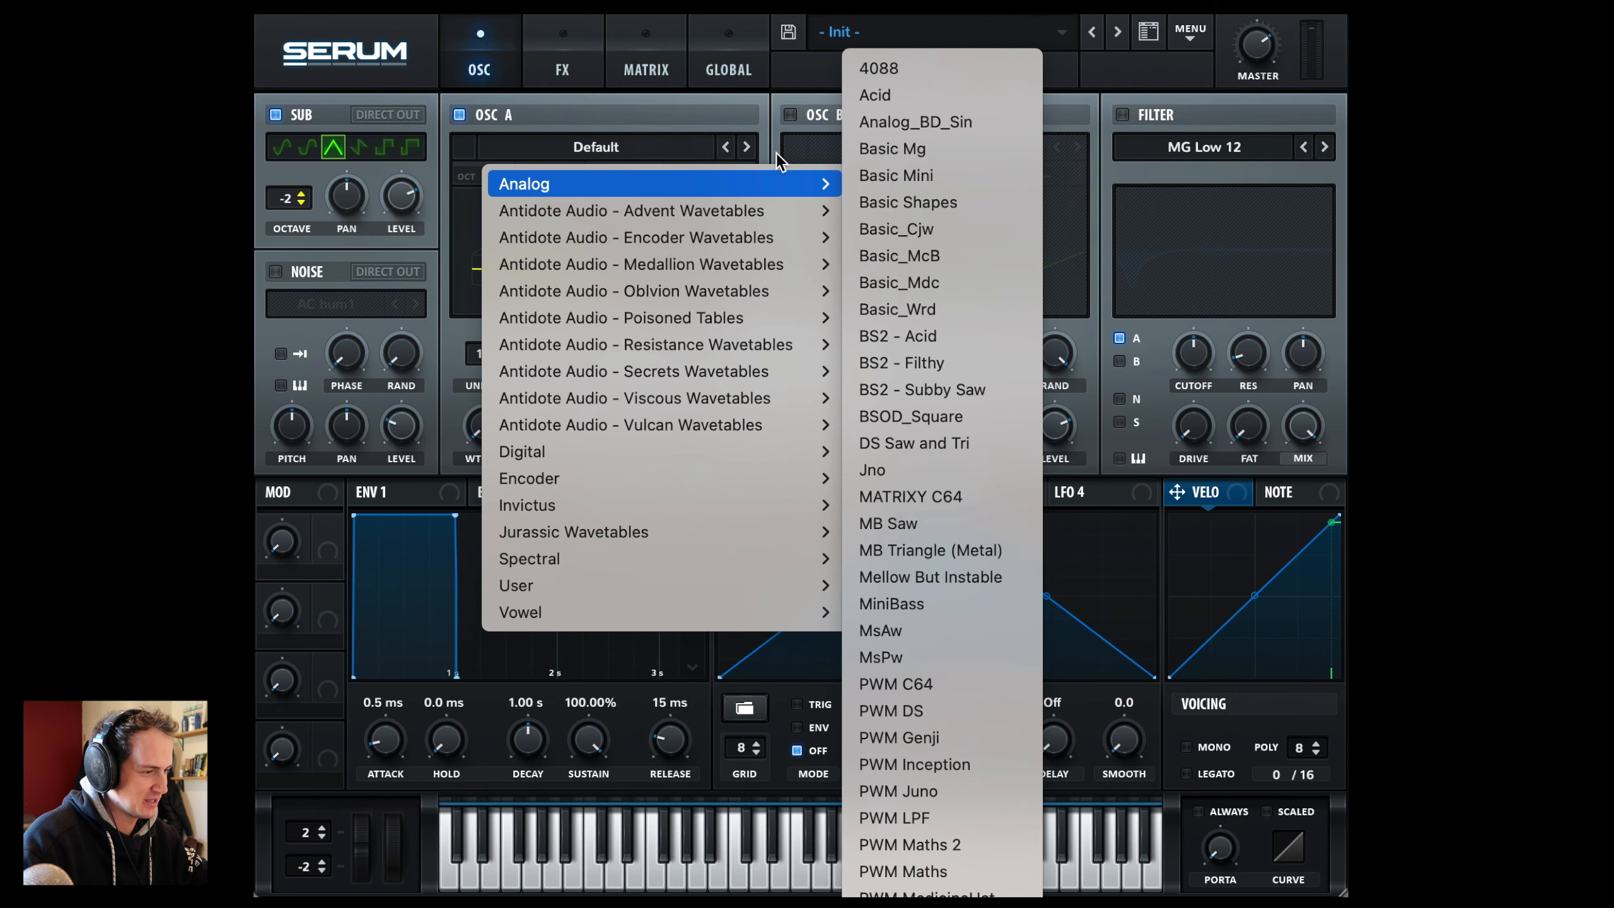
{"action": "left_click", "coordinate": [957, 257]}
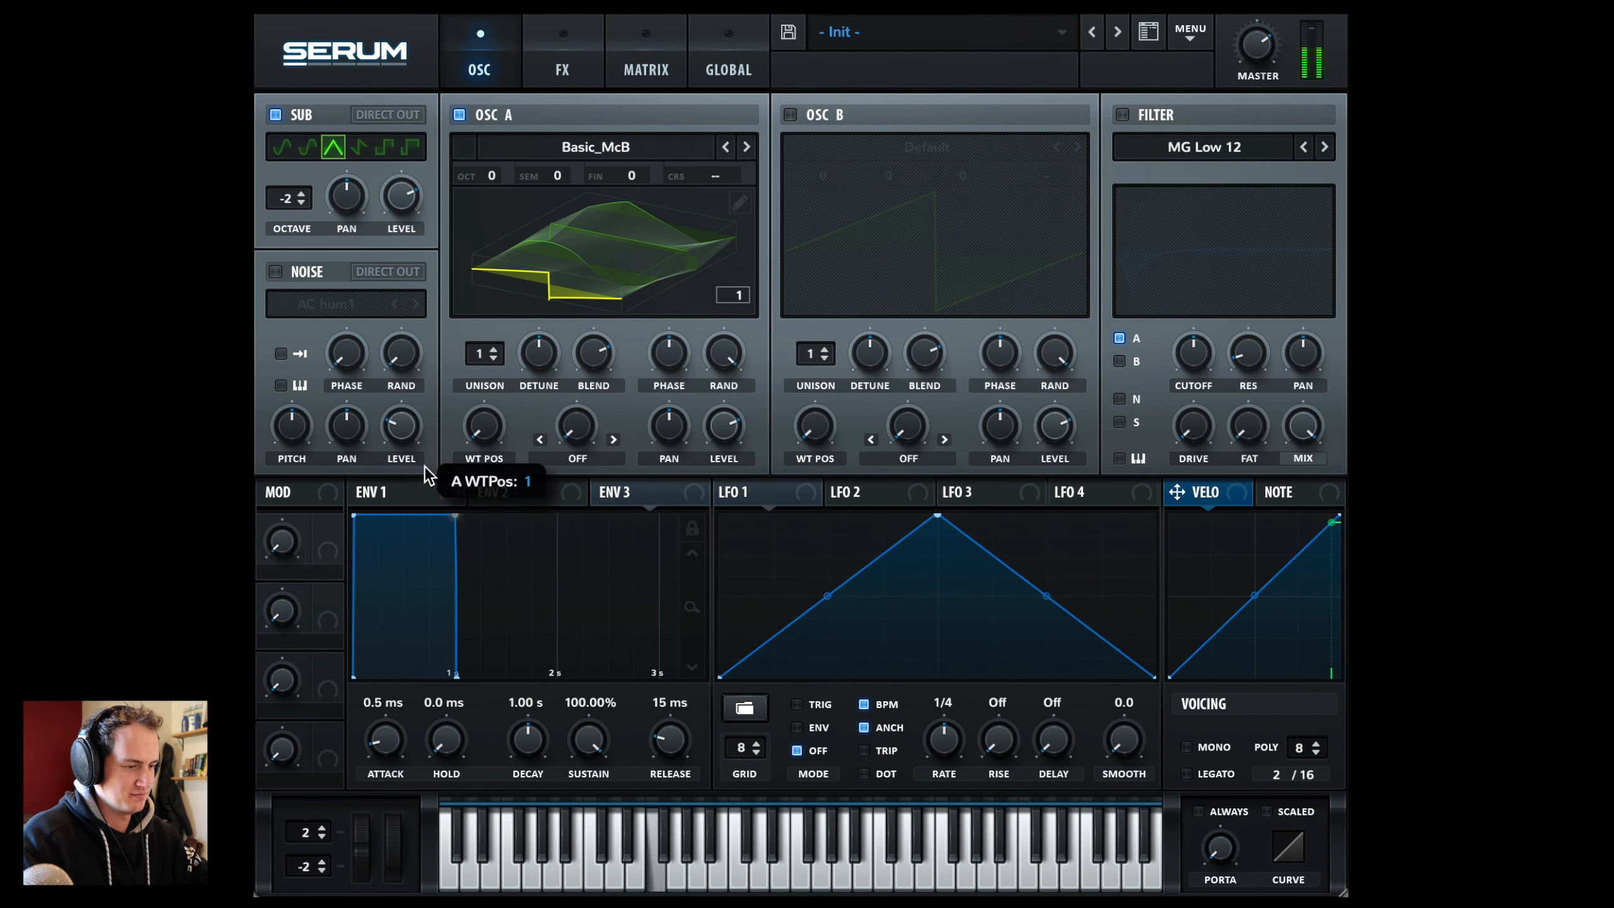
Step: Enable oscillator B and load the Analog wavetable Acid into it, keeping its wavetable position at minimum
{"action": "left_click", "coordinate": [790, 114]}
{"action": "left_click", "coordinate": [881, 146]}
{"action": "mouse_move", "coordinate": [905, 183]}
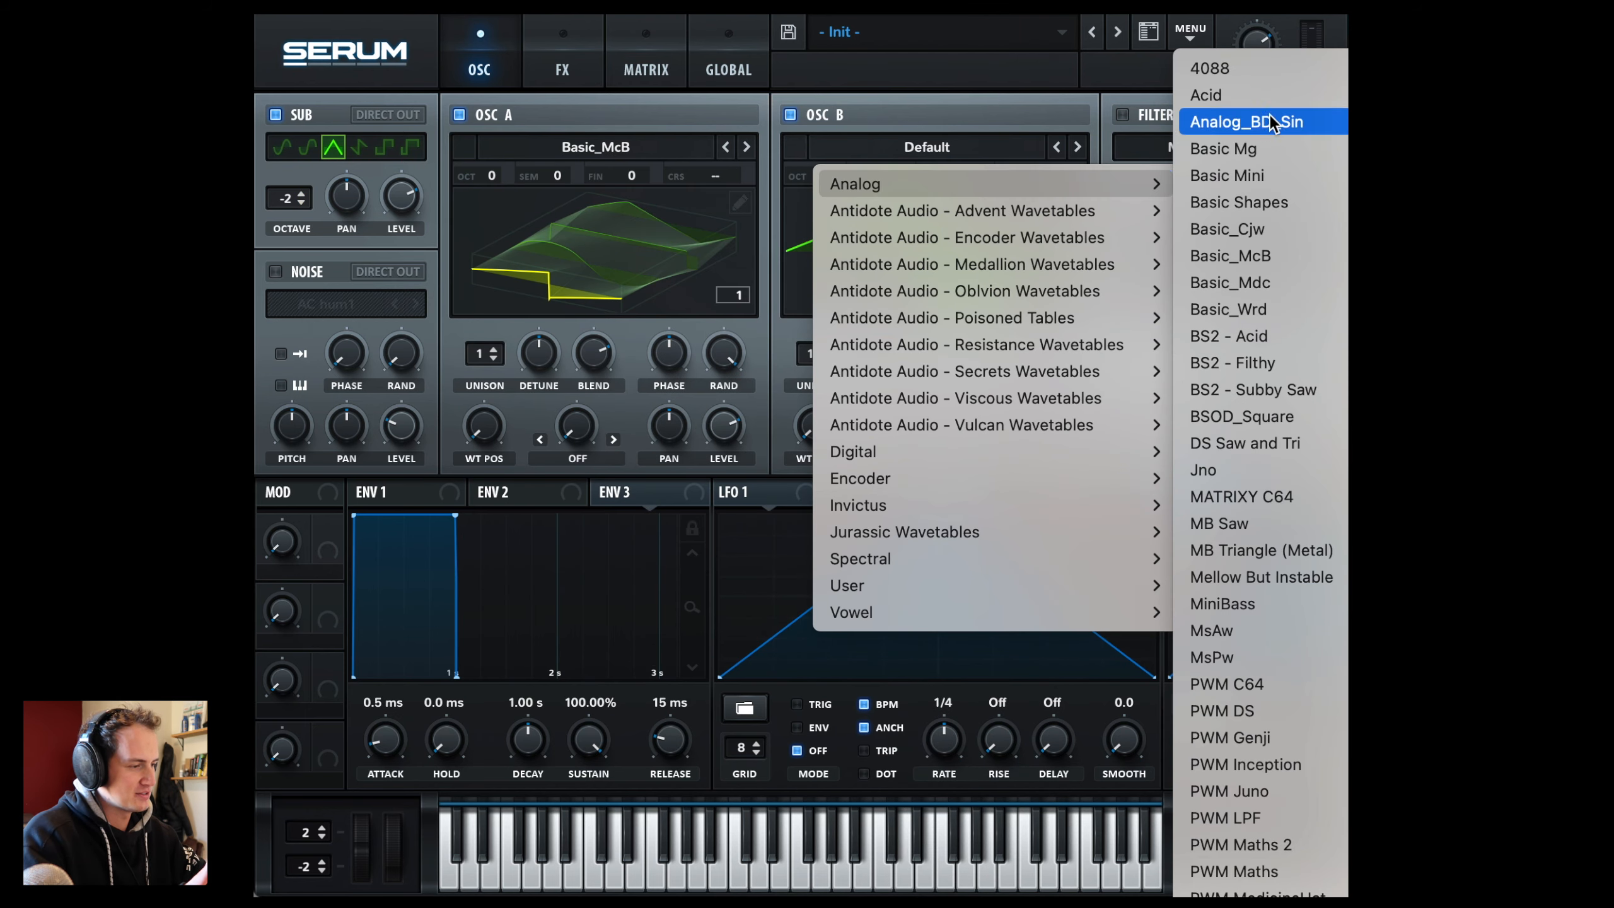
{"action": "left_click", "coordinate": [1274, 97]}
{"action": "left_click_drag", "start_coordinate": [813, 429], "coordinate": [719, 525]}
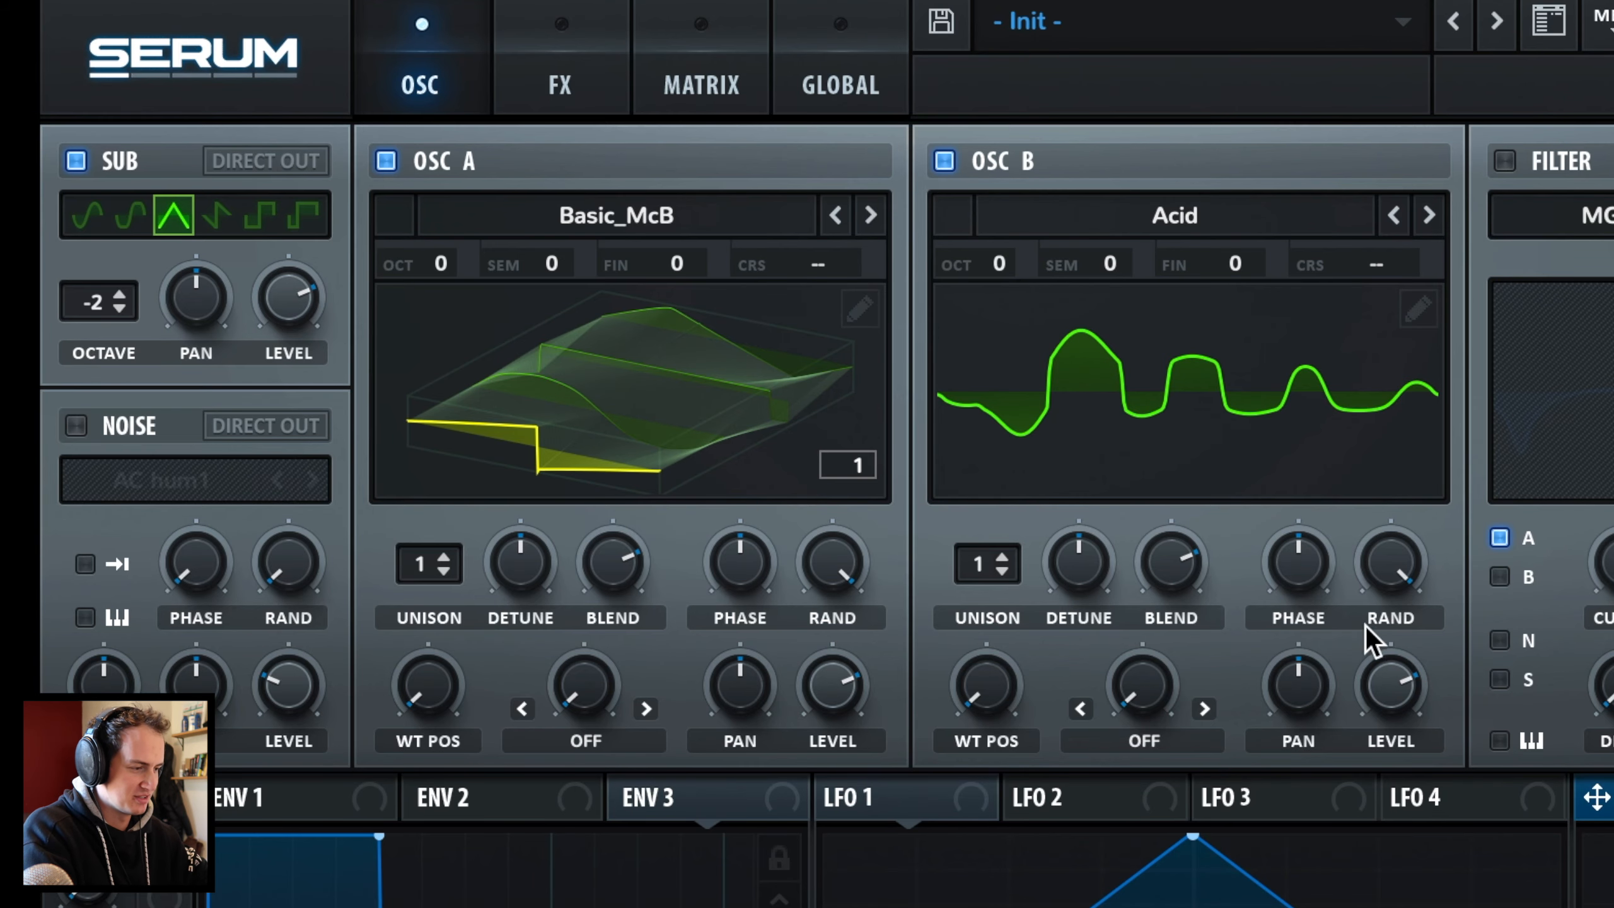
Step: Turn oscillator B's level down to zero and set the random phase of both oscillators to zero
{"action": "mouse_move", "coordinate": [1060, 419]}
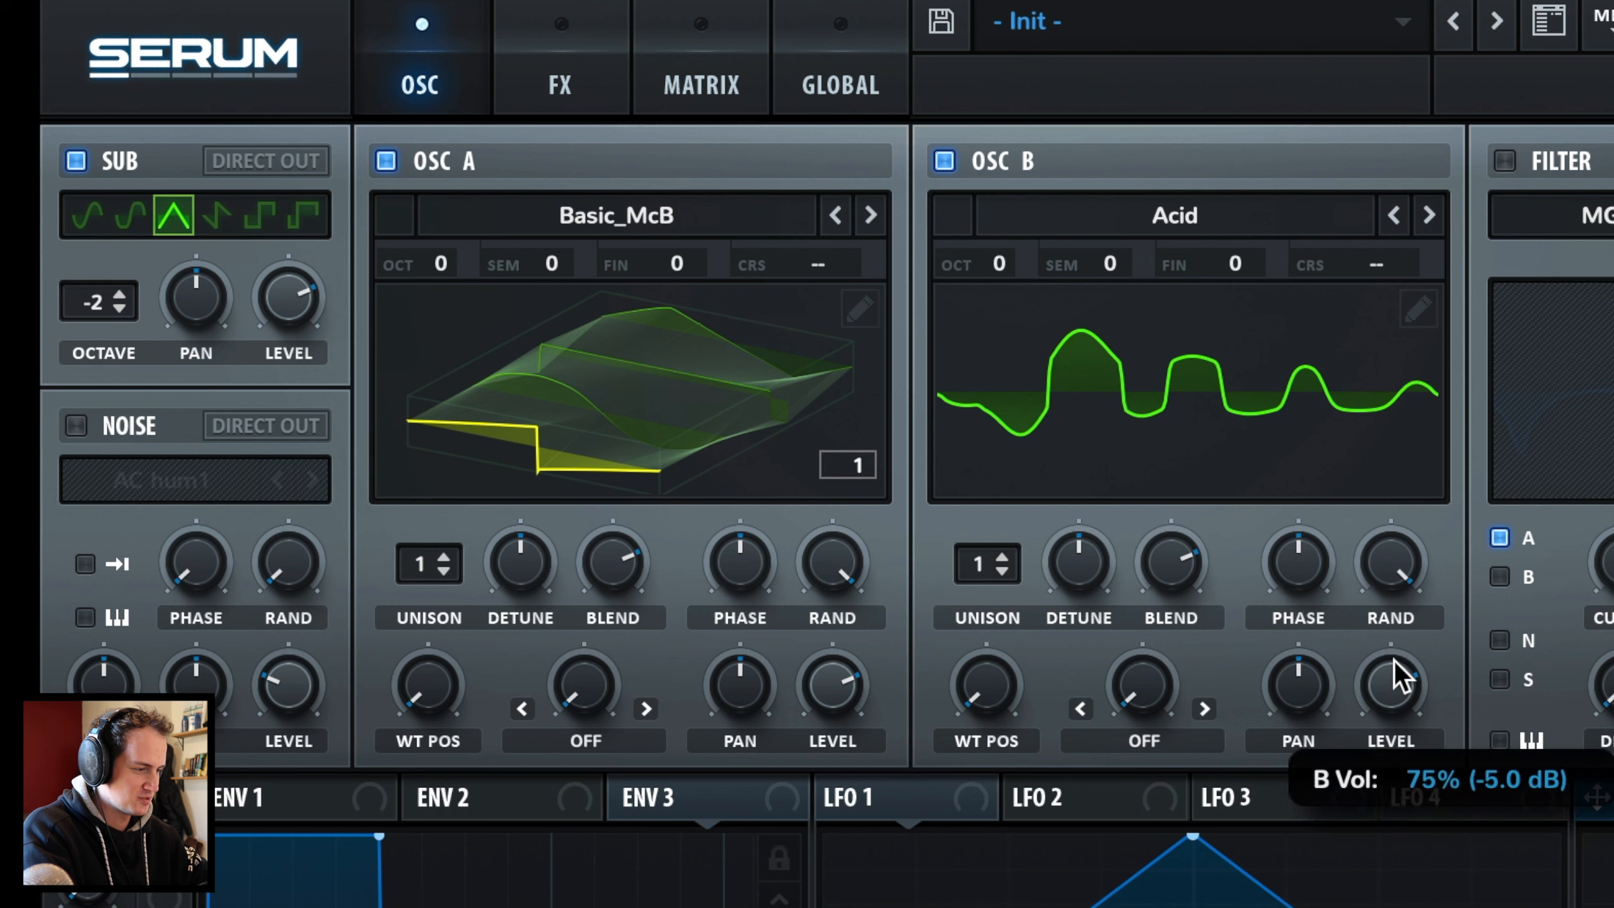
{"action": "left_click_drag", "start_coordinate": [1401, 678], "coordinate": [1231, 841]}
{"action": "mouse_move", "coordinate": [1404, 553]}
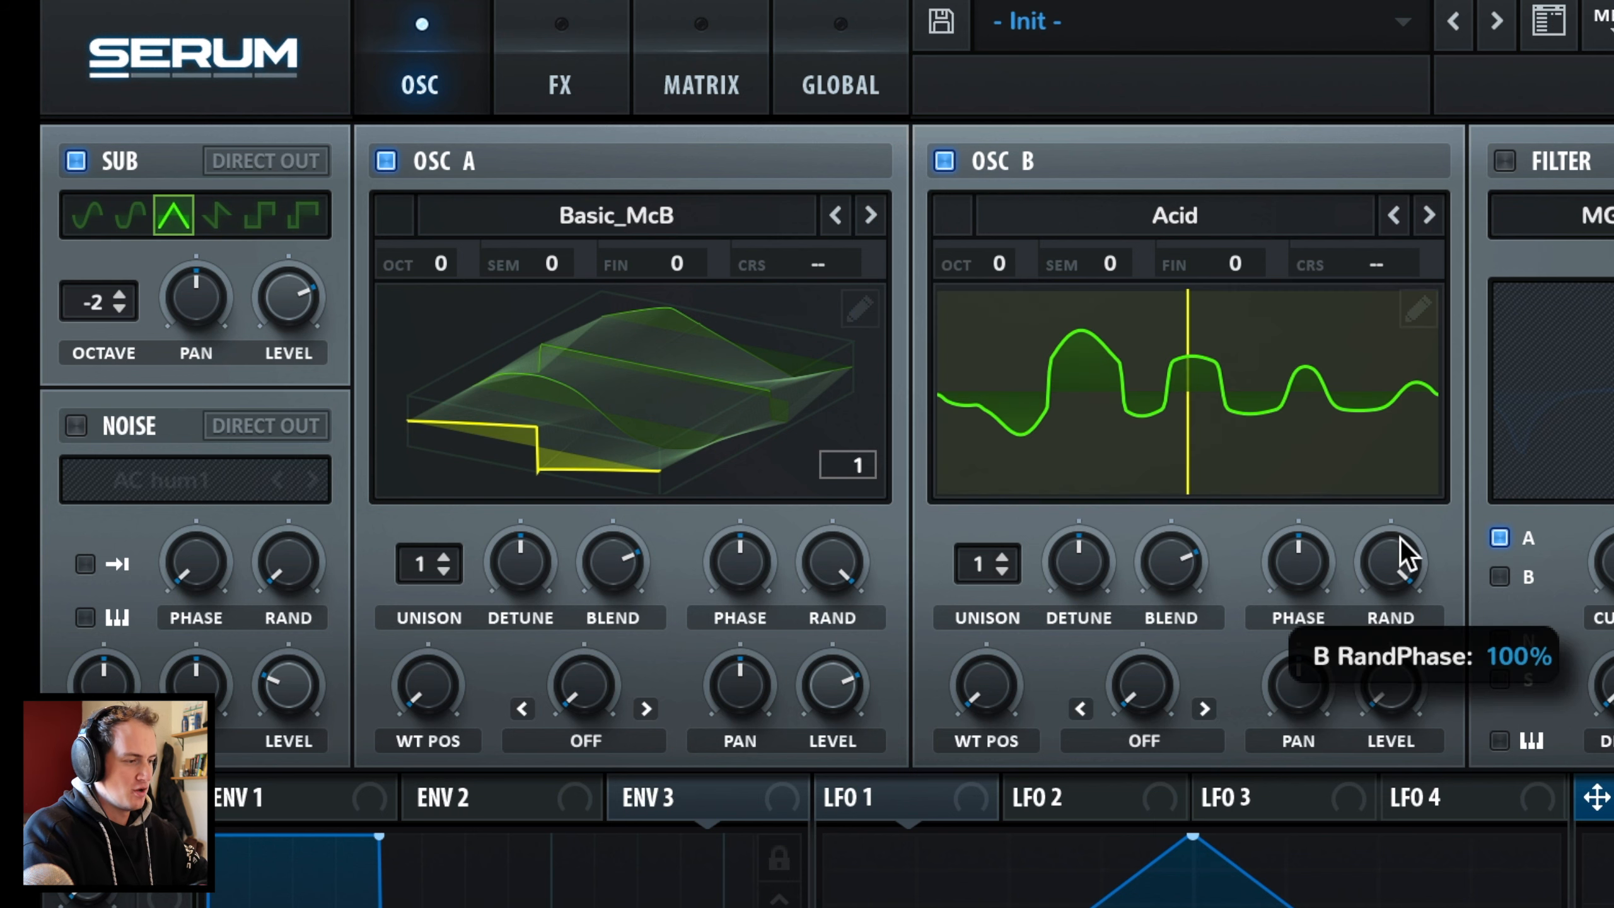
{"action": "left_click_drag", "start_coordinate": [1399, 539], "coordinate": [1391, 903]}
{"action": "left_click_drag", "start_coordinate": [845, 565], "coordinate": [833, 903]}
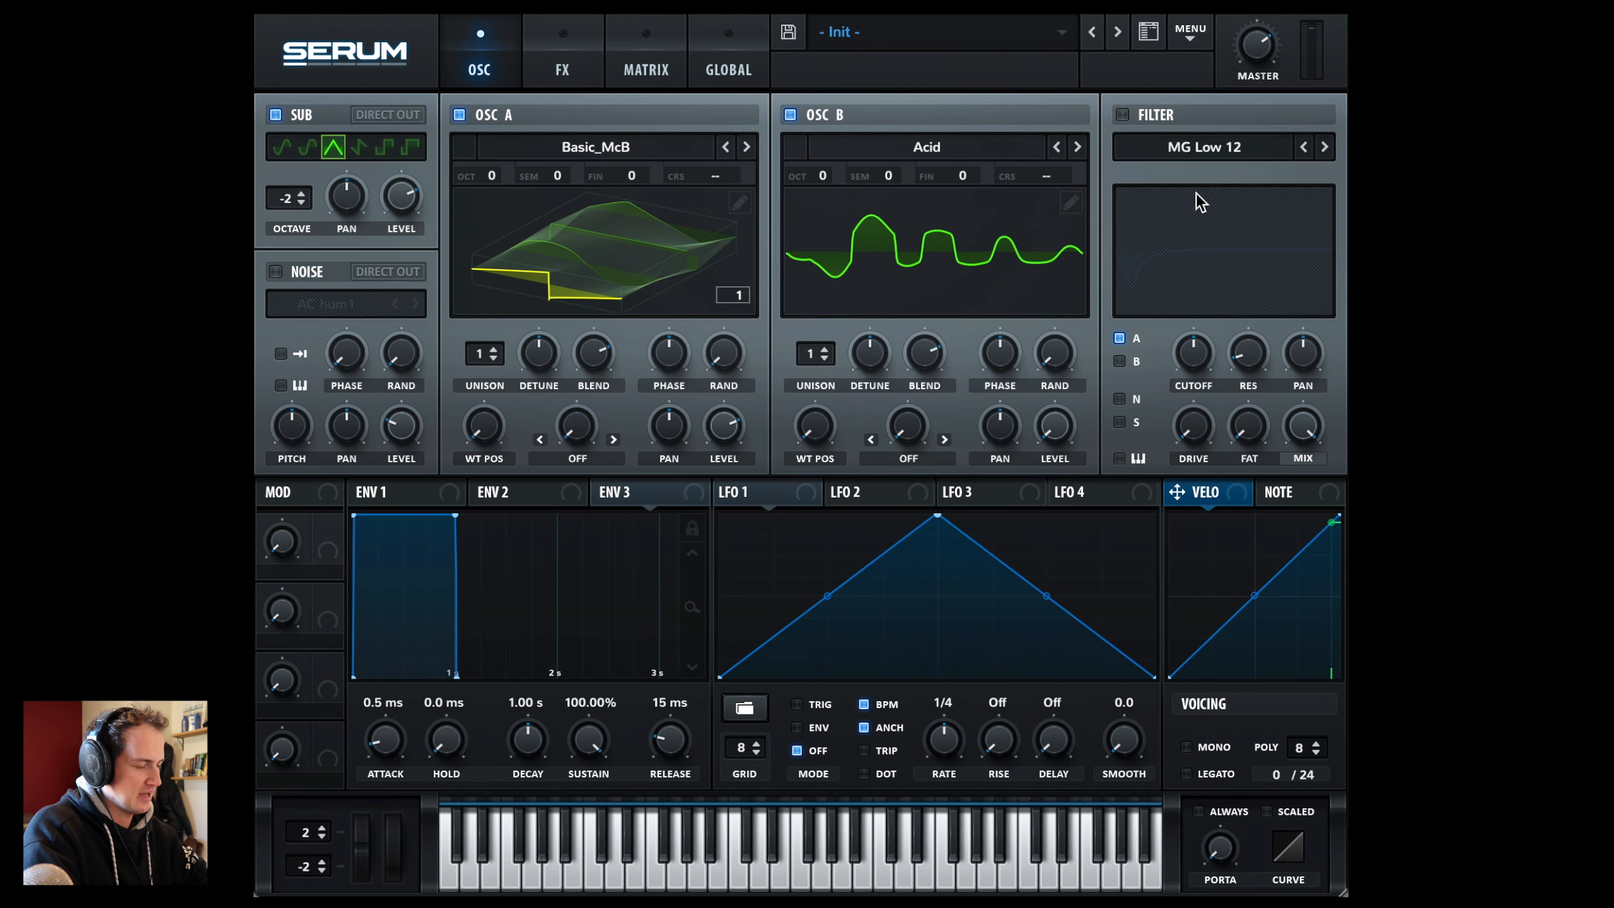
Step: Enable the filter, set its type to the flanger mode Phs 12+, and lower the cutoff slightly
{"action": "left_click", "coordinate": [1129, 121]}
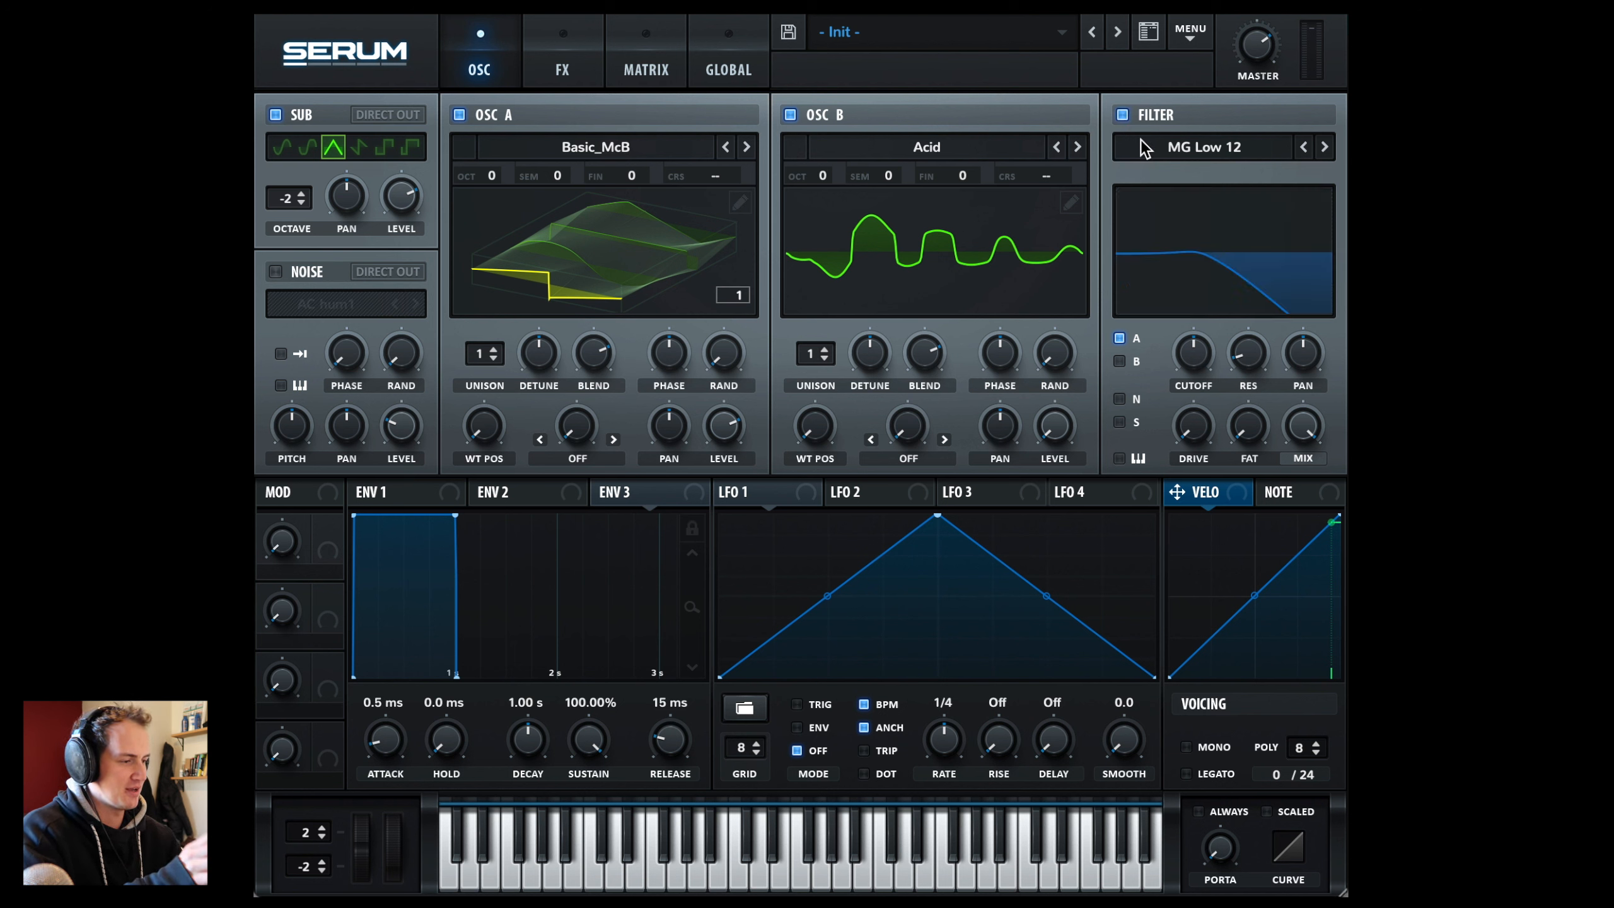
{"action": "left_click", "coordinate": [1140, 141]}
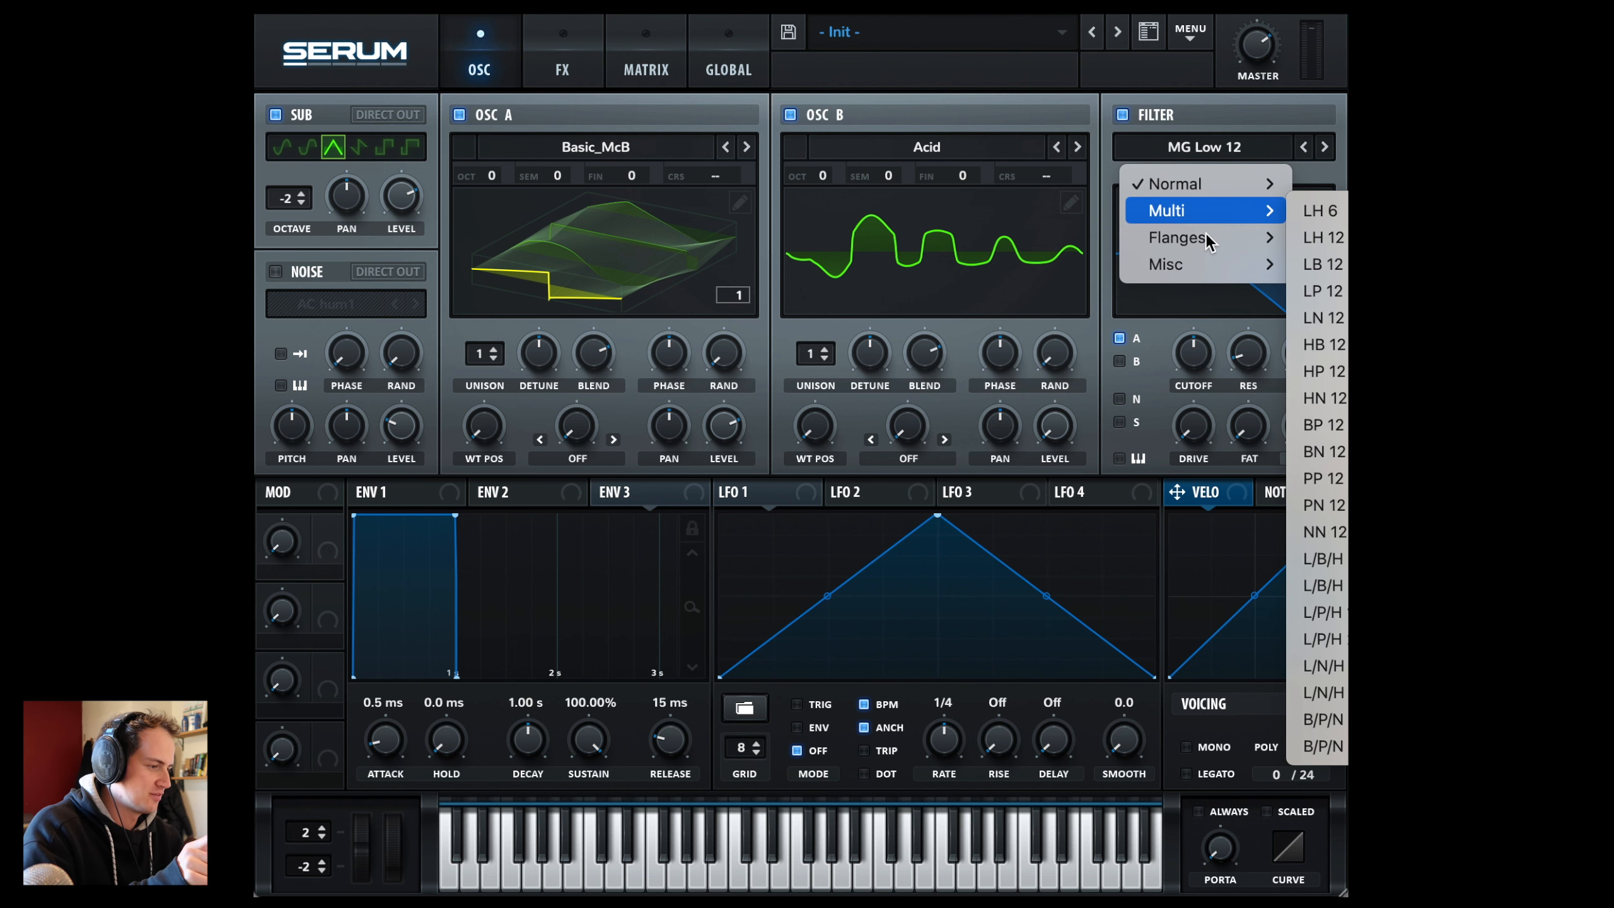
{"action": "mouse_move", "coordinate": [1206, 234]}
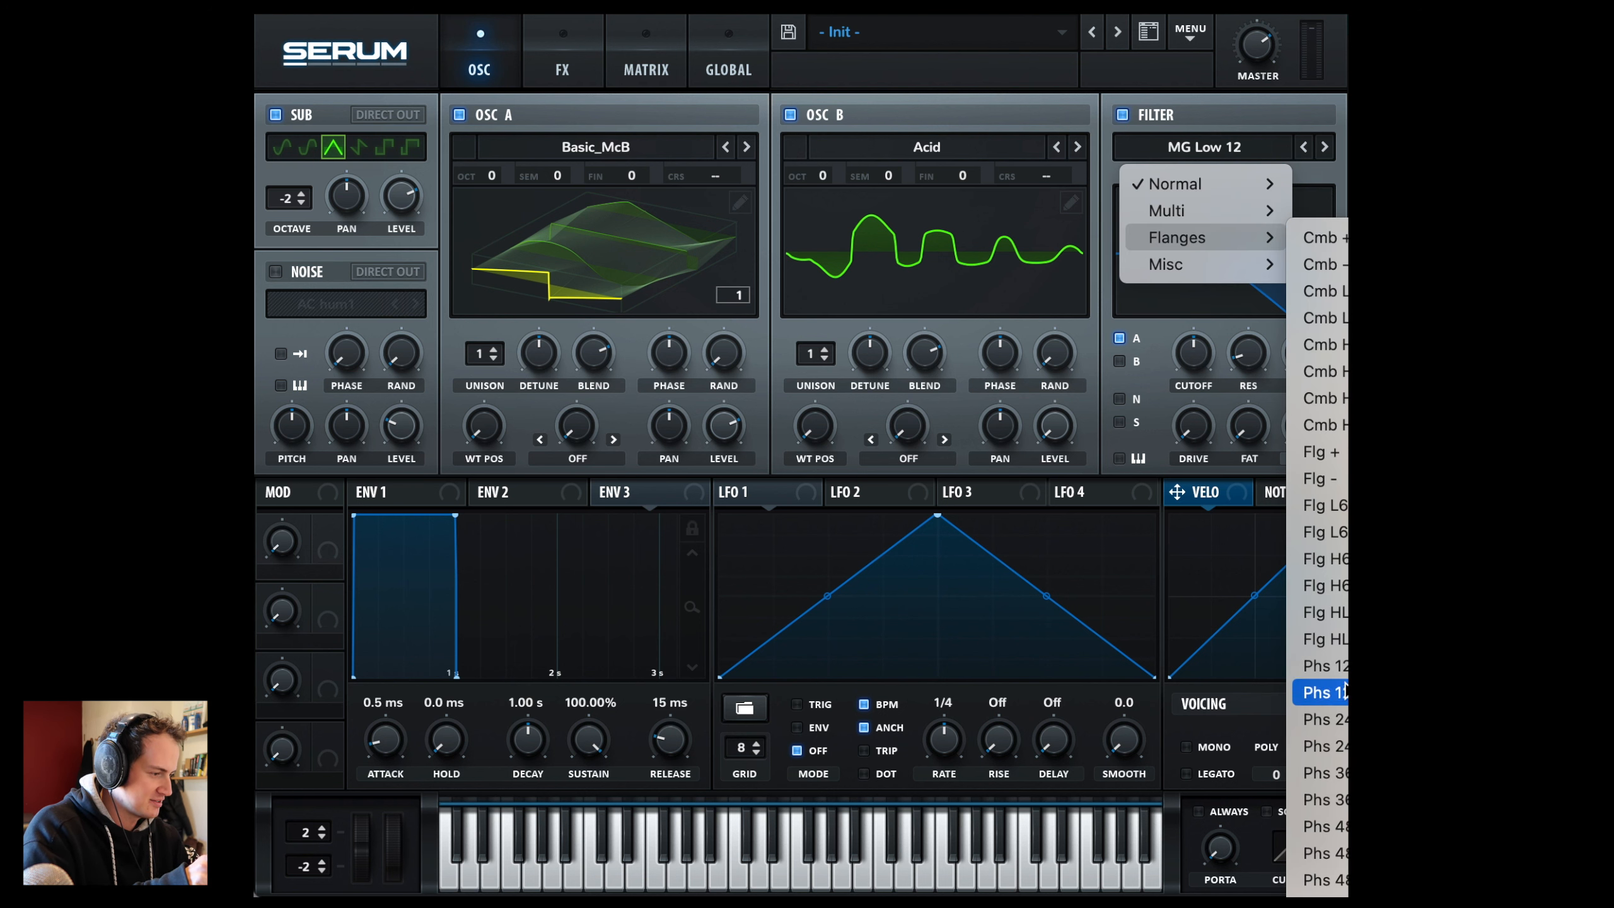
{"action": "left_click", "coordinate": [1322, 666]}
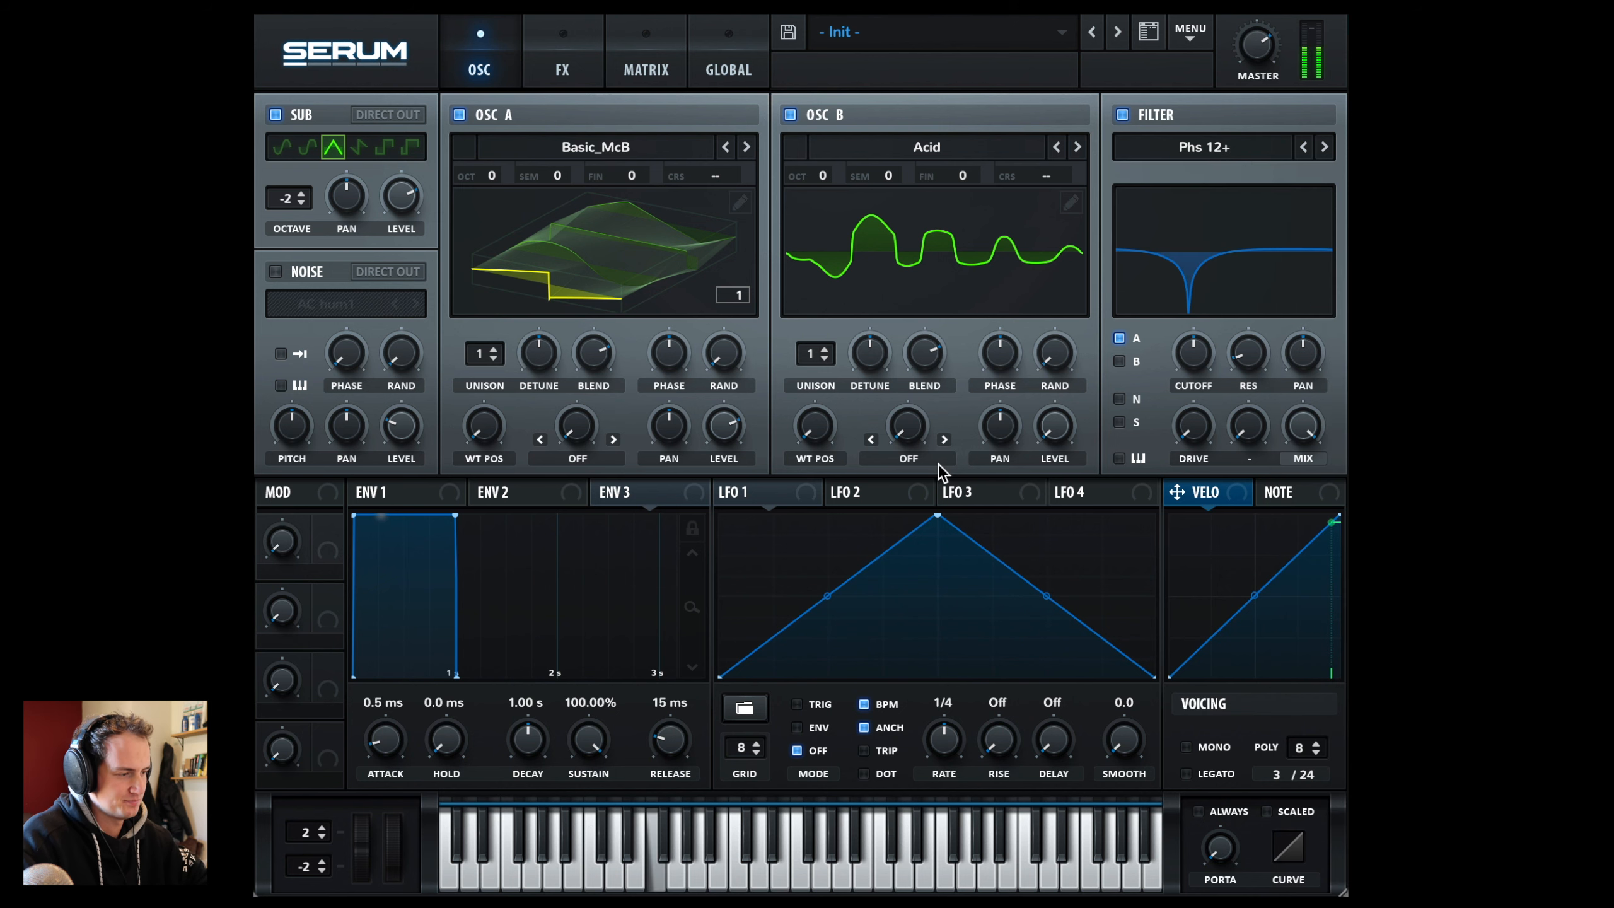
{"action": "left_click_drag", "start_coordinate": [1195, 360], "coordinate": [1192, 364]}
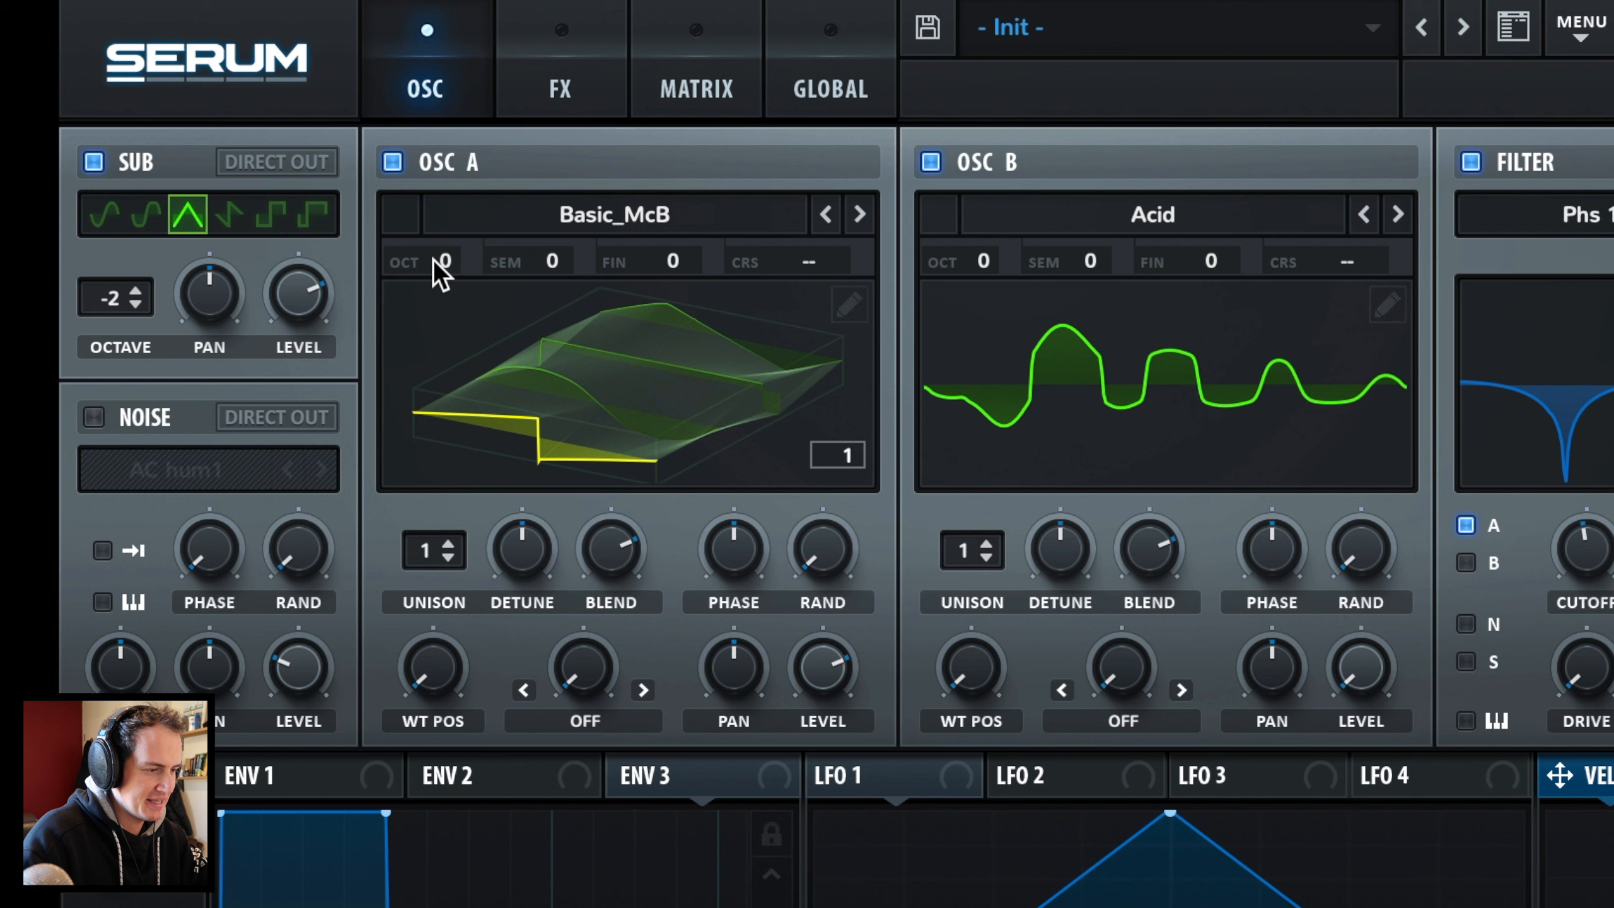
Step: Set the octave to -2 on oscillator A and +1 on oscillator B, and set oscillator A's warp mode to FM (from B)
{"action": "left_click_drag", "start_coordinate": [434, 260], "coordinate": [407, 361]}
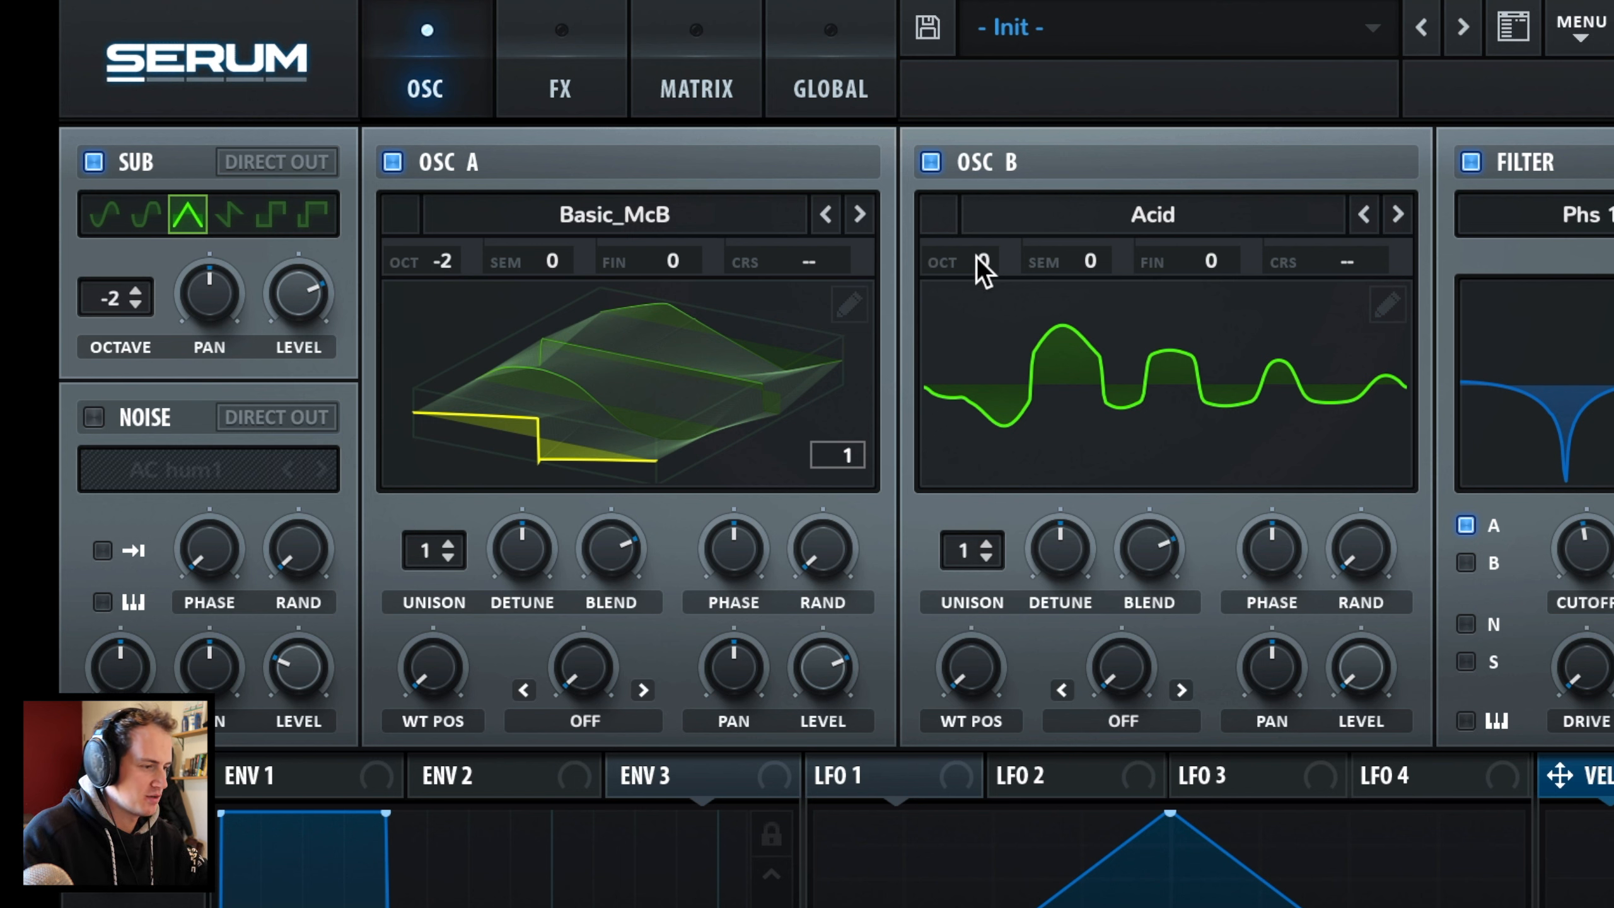
{"action": "left_click_drag", "start_coordinate": [978, 257], "coordinate": [1112, 203]}
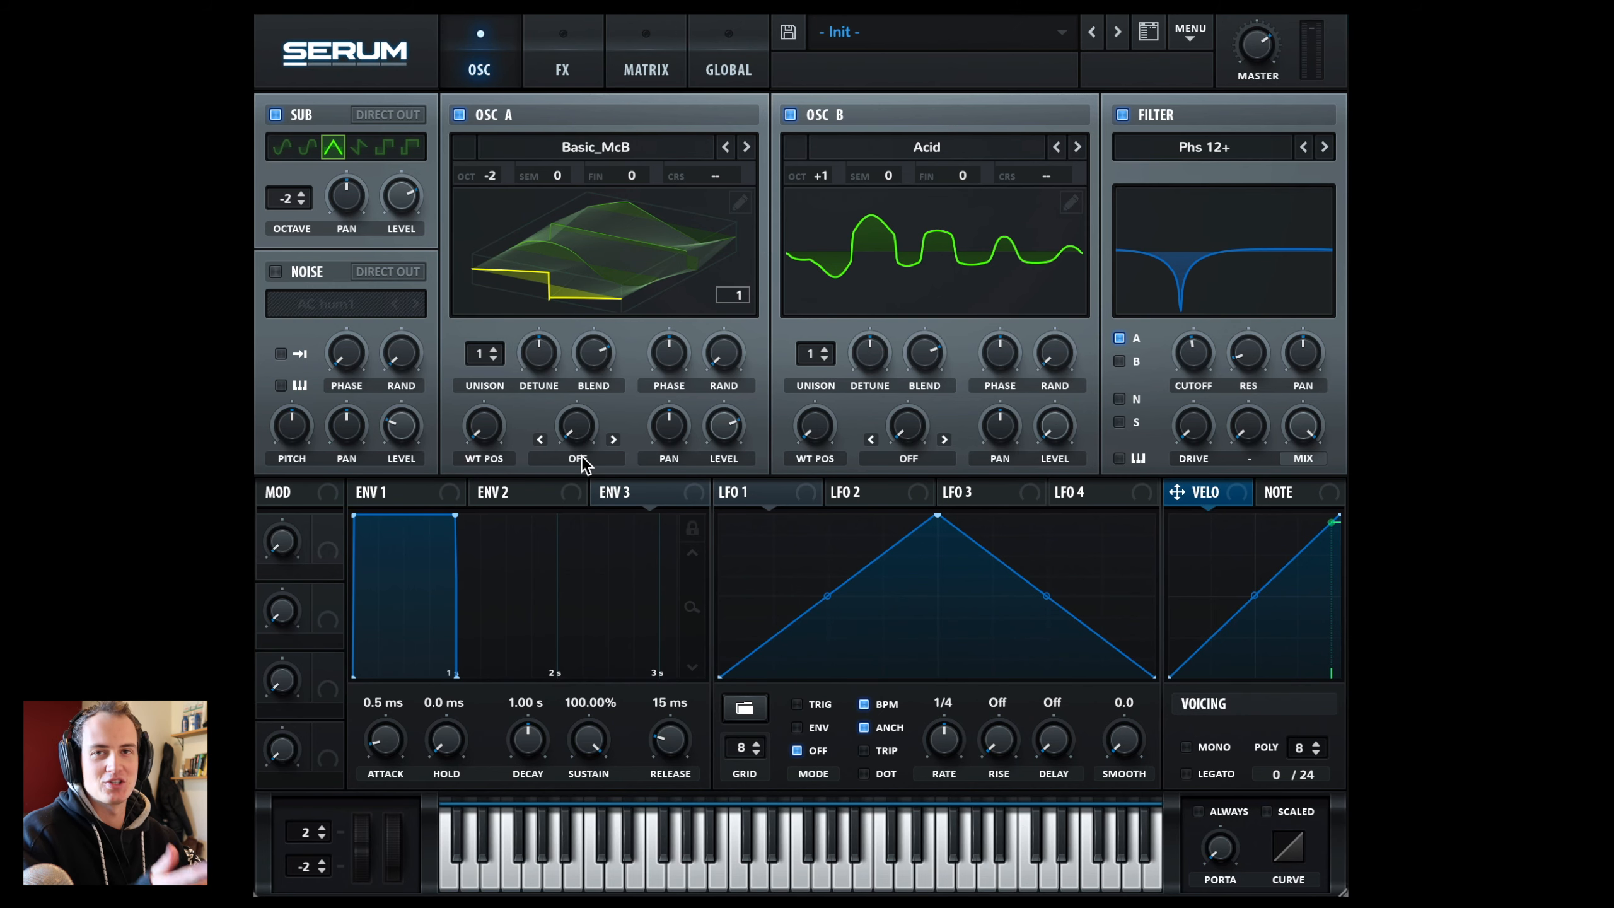
{"action": "left_click", "coordinate": [581, 455]}
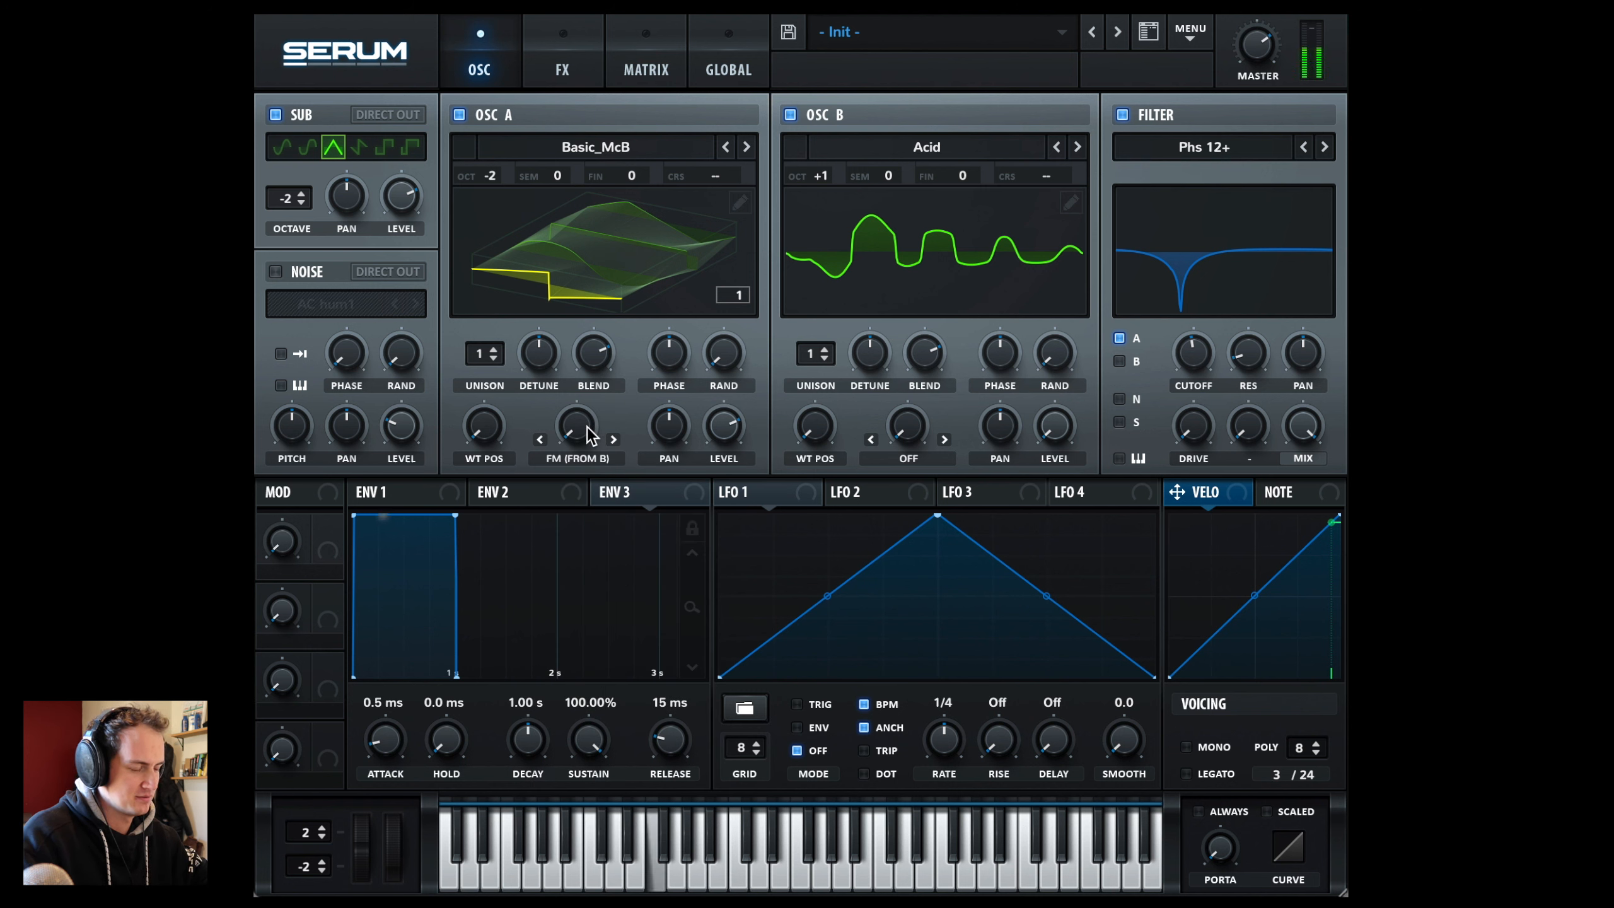
{"action": "left_click_drag", "start_coordinate": [588, 427], "coordinate": [666, 156]}
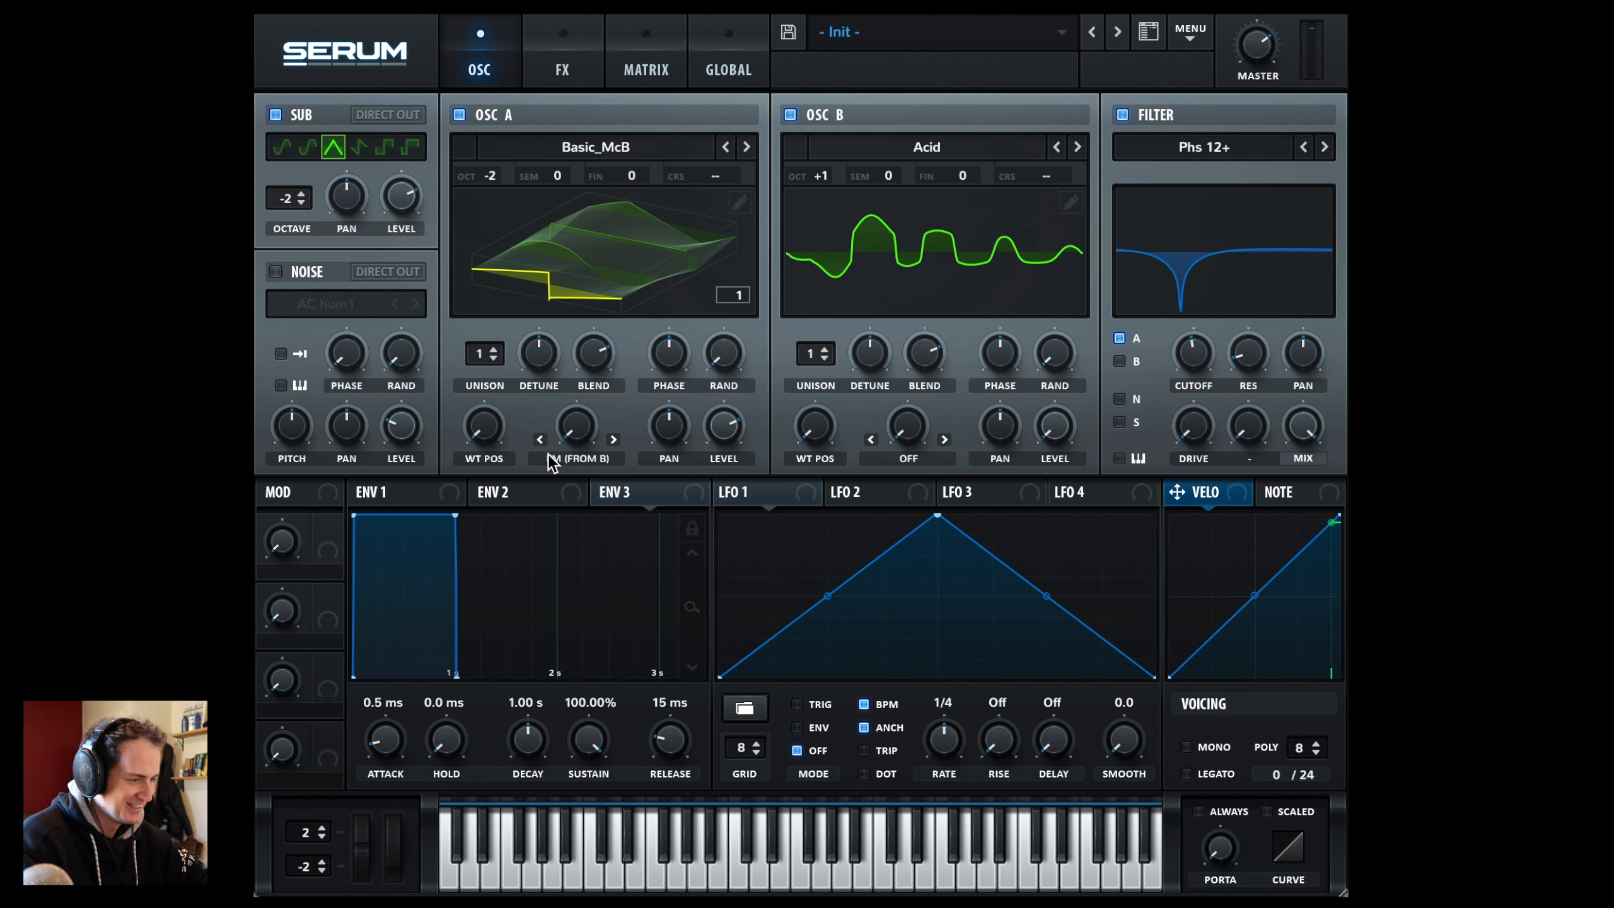
Step: Lower the filter cutoff to about a third and turn its resonance down to minimum
{"action": "left_click_drag", "start_coordinate": [1195, 350], "coordinate": [1190, 353]}
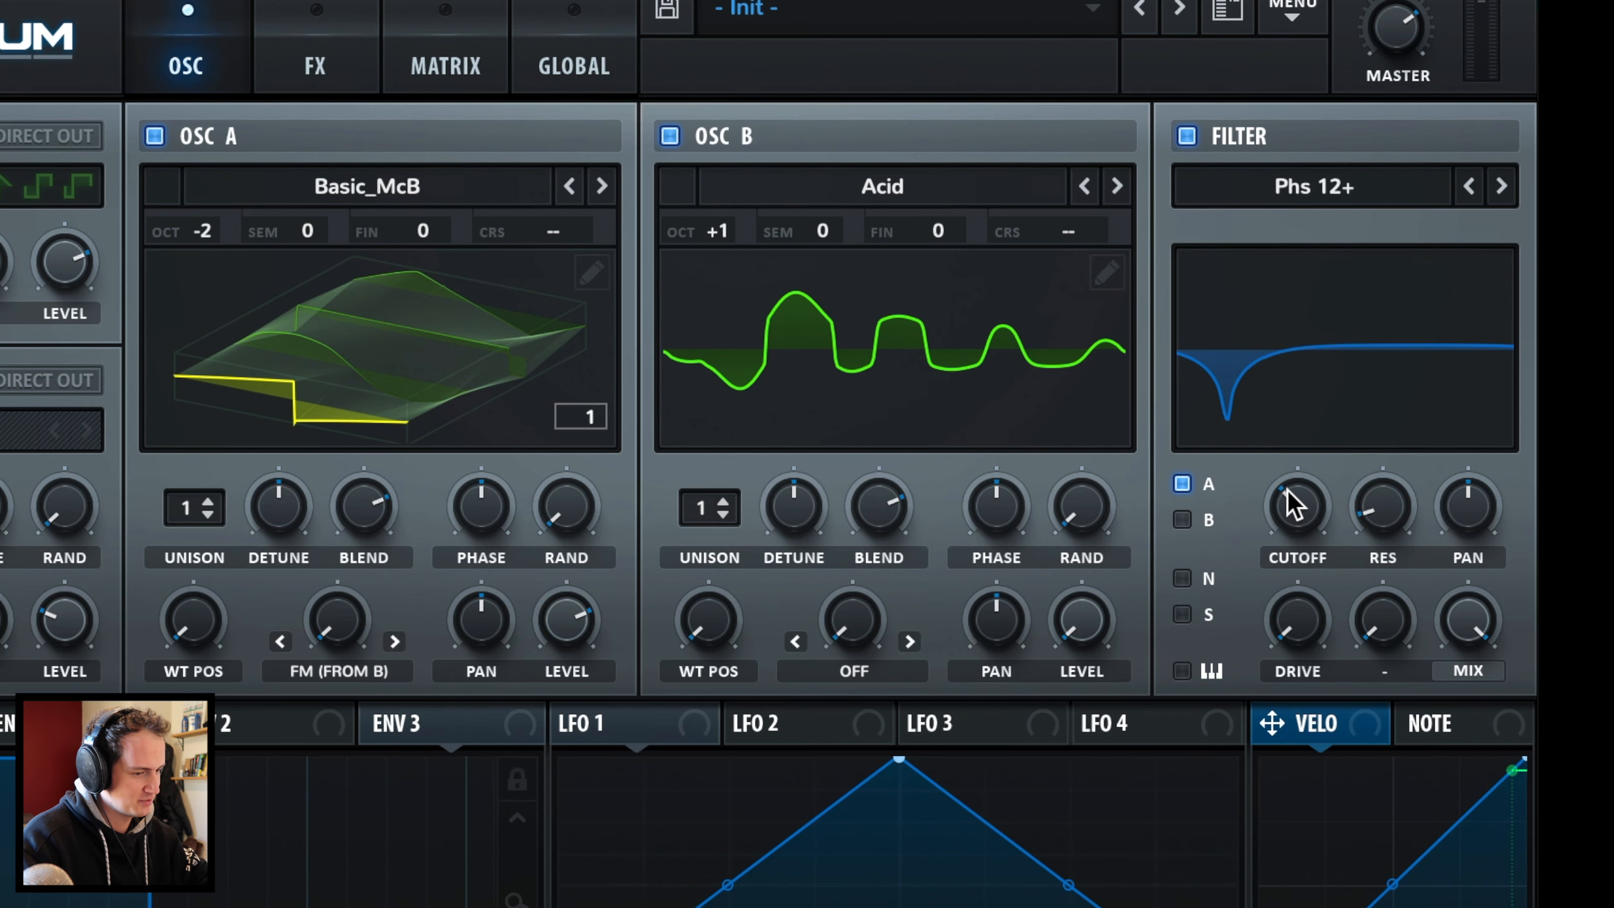
{"action": "left_click_drag", "start_coordinate": [1398, 505], "coordinate": [1328, 730]}
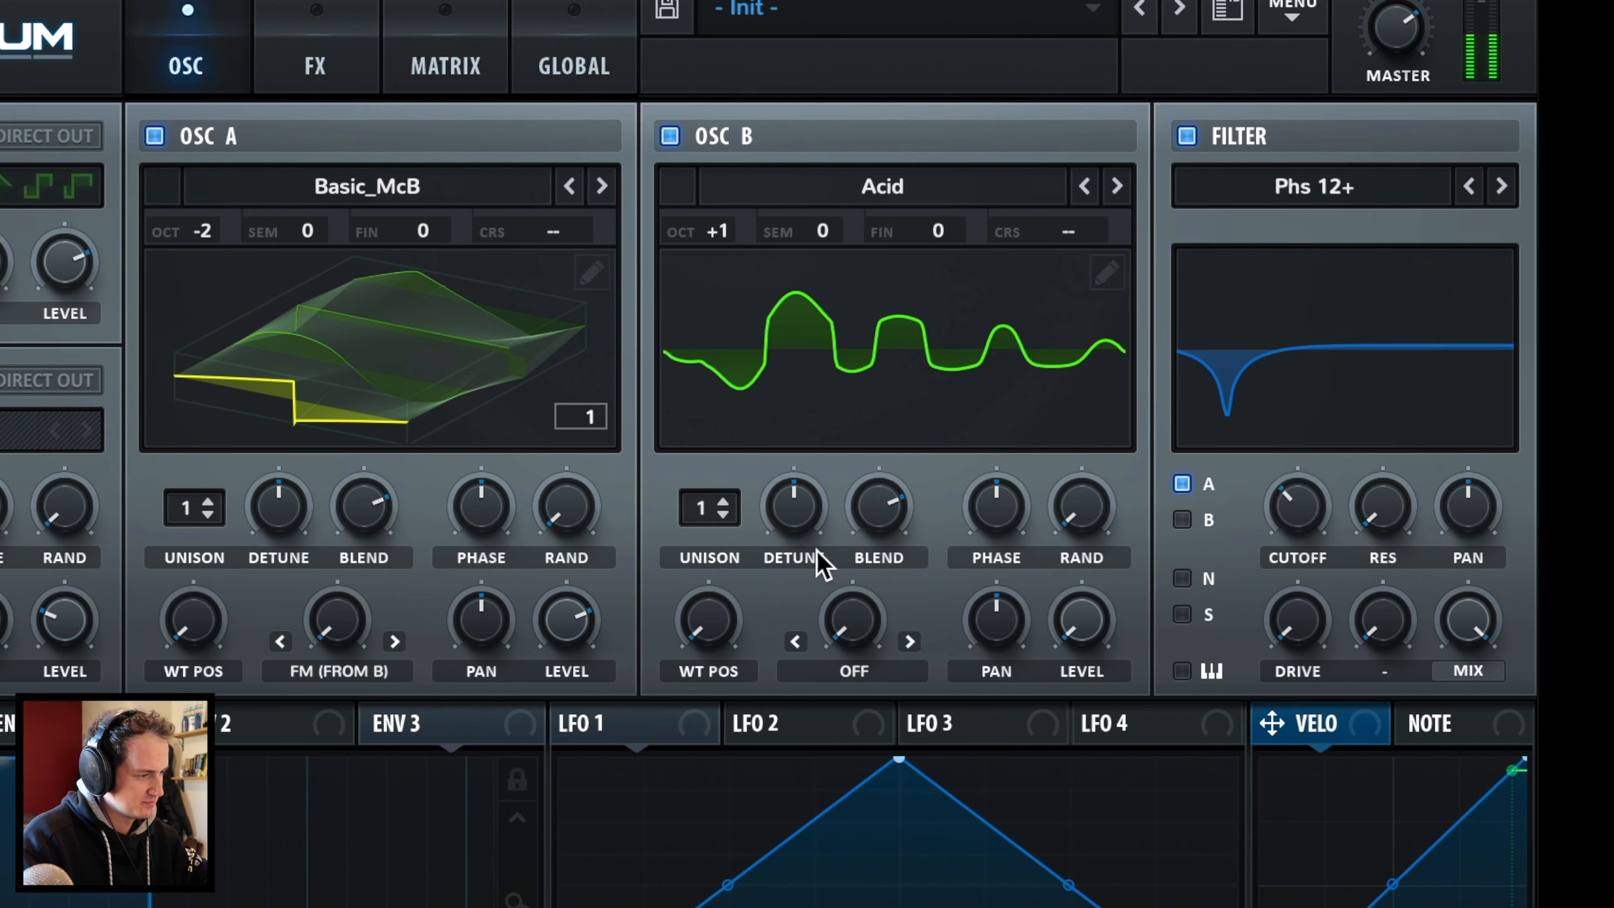
Step: Set oscillator A's wavetable position to 41 and raise its FM amount to just under halfway
{"action": "left_click_drag", "start_coordinate": [212, 623], "coordinate": [254, 567]}
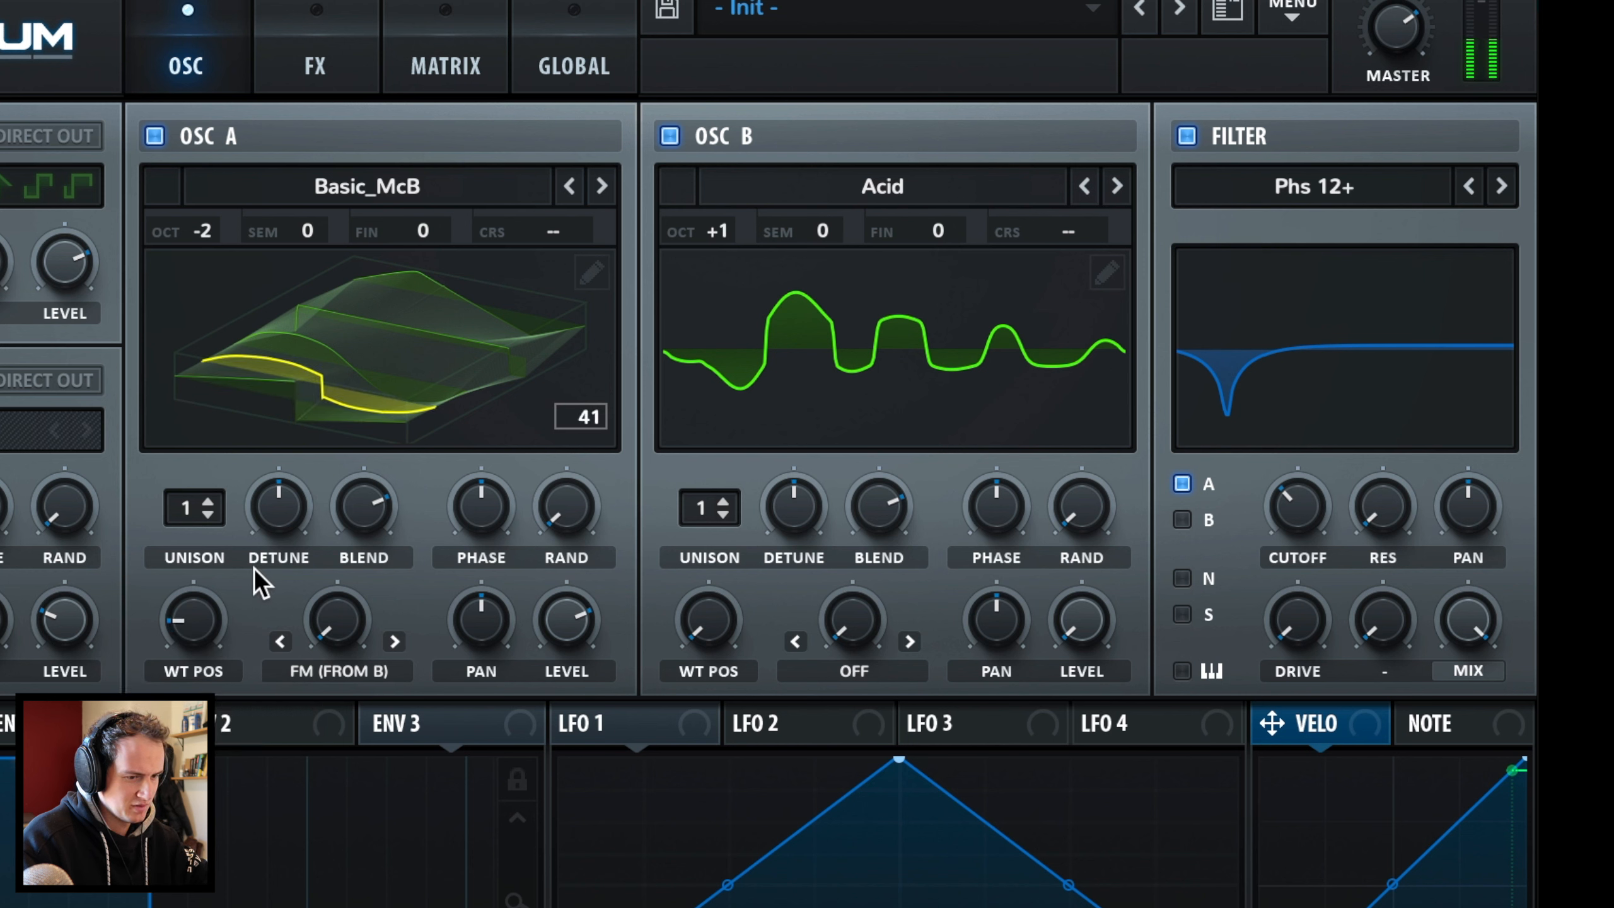
{"action": "left_click_drag", "start_coordinate": [348, 615], "coordinate": [362, 457]}
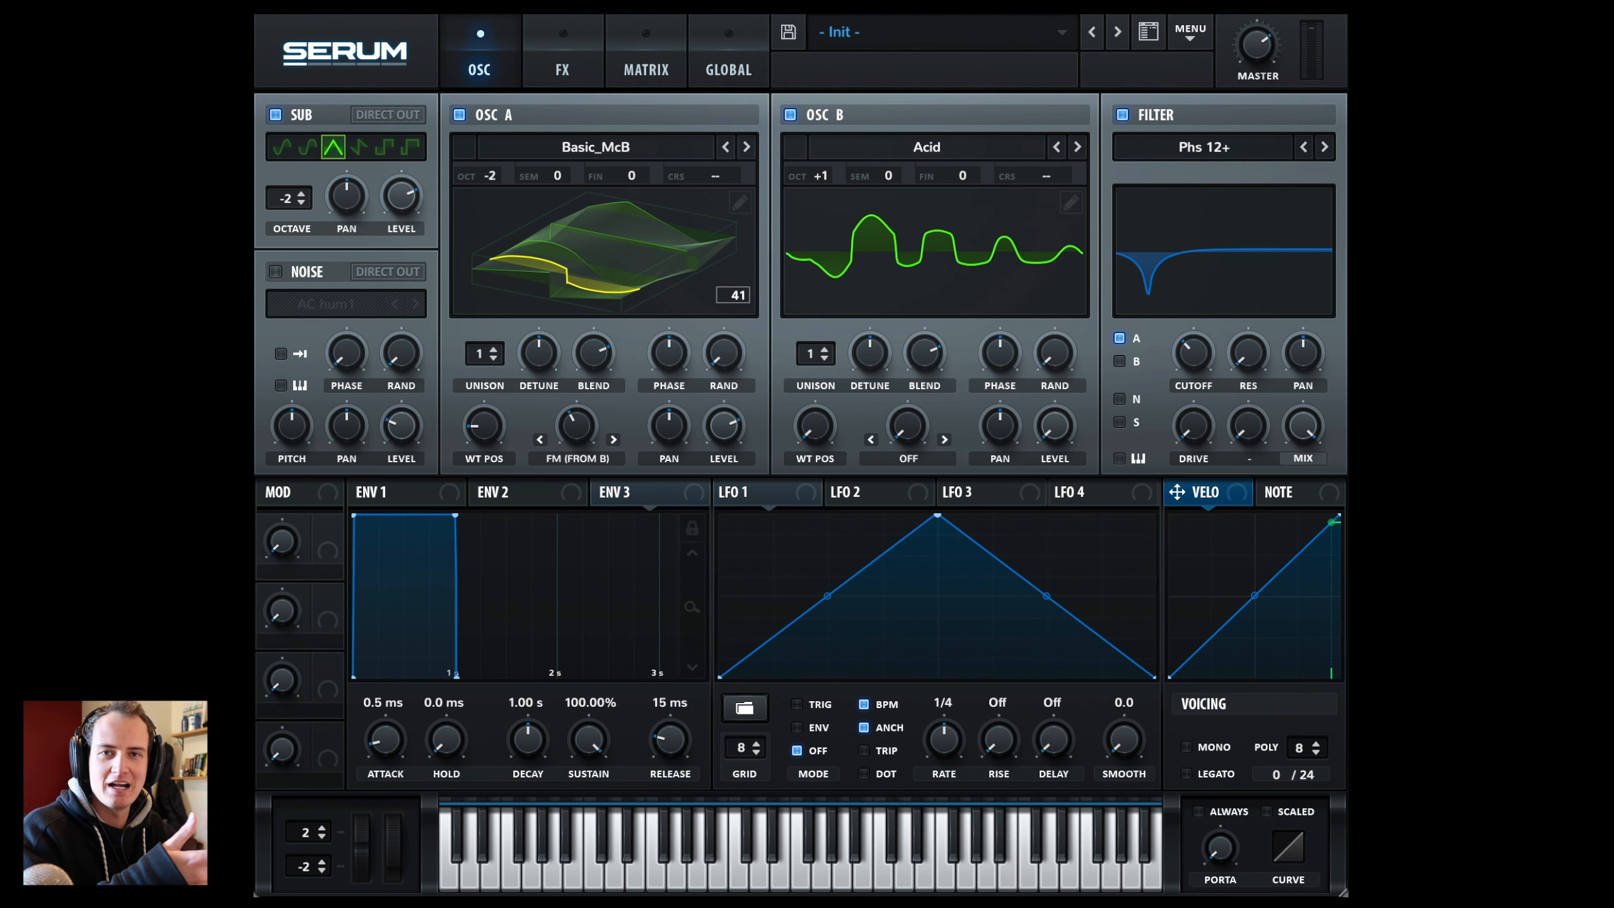
Step: Add the Hyper/Dimension effect with maximum Hyper rate, zero Hyper mix, and Dimension size and mix at low settings
{"action": "left_click", "coordinate": [562, 61]}
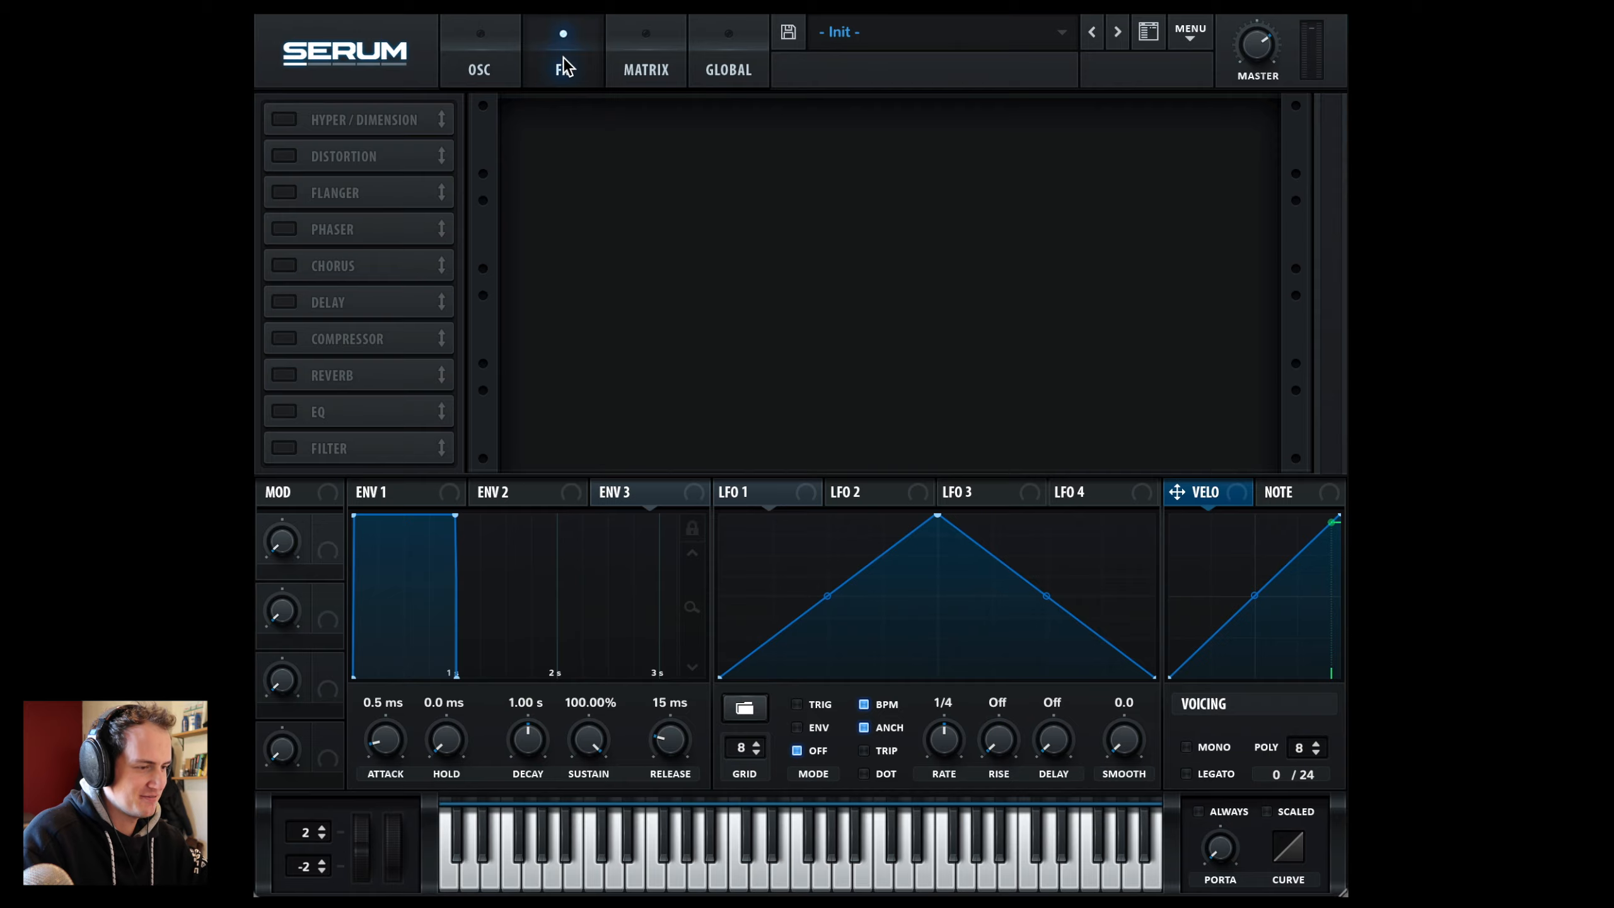
{"action": "left_click", "coordinate": [285, 121]}
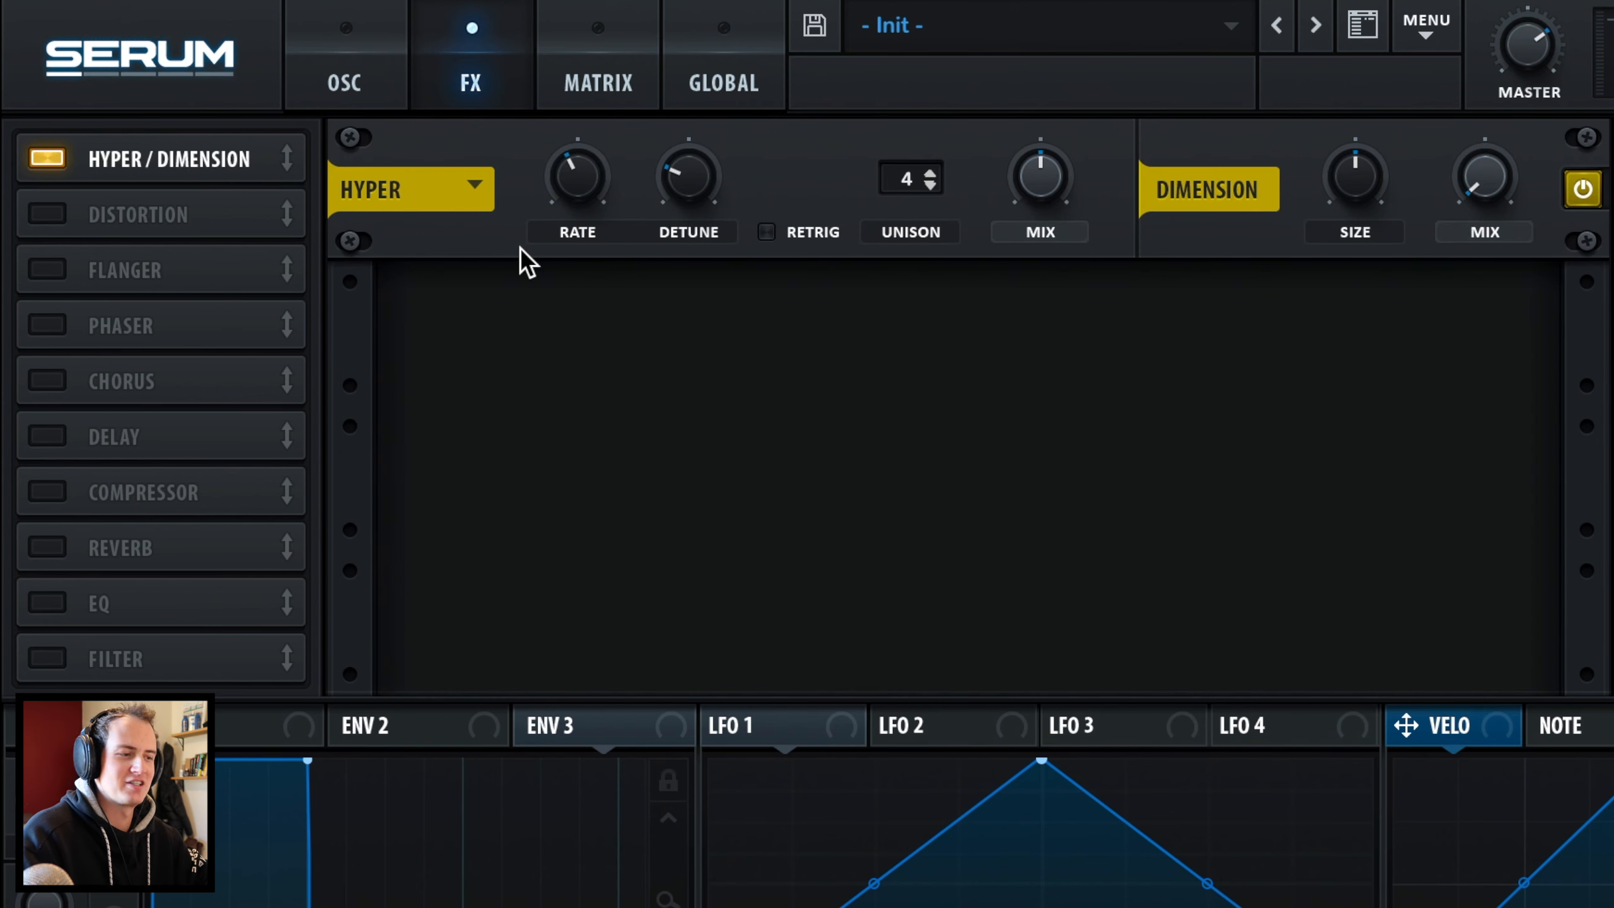
{"action": "left_click_drag", "start_coordinate": [586, 148], "coordinate": [654, 13]}
{"action": "left_click_drag", "start_coordinate": [1050, 167], "coordinate": [911, 454]}
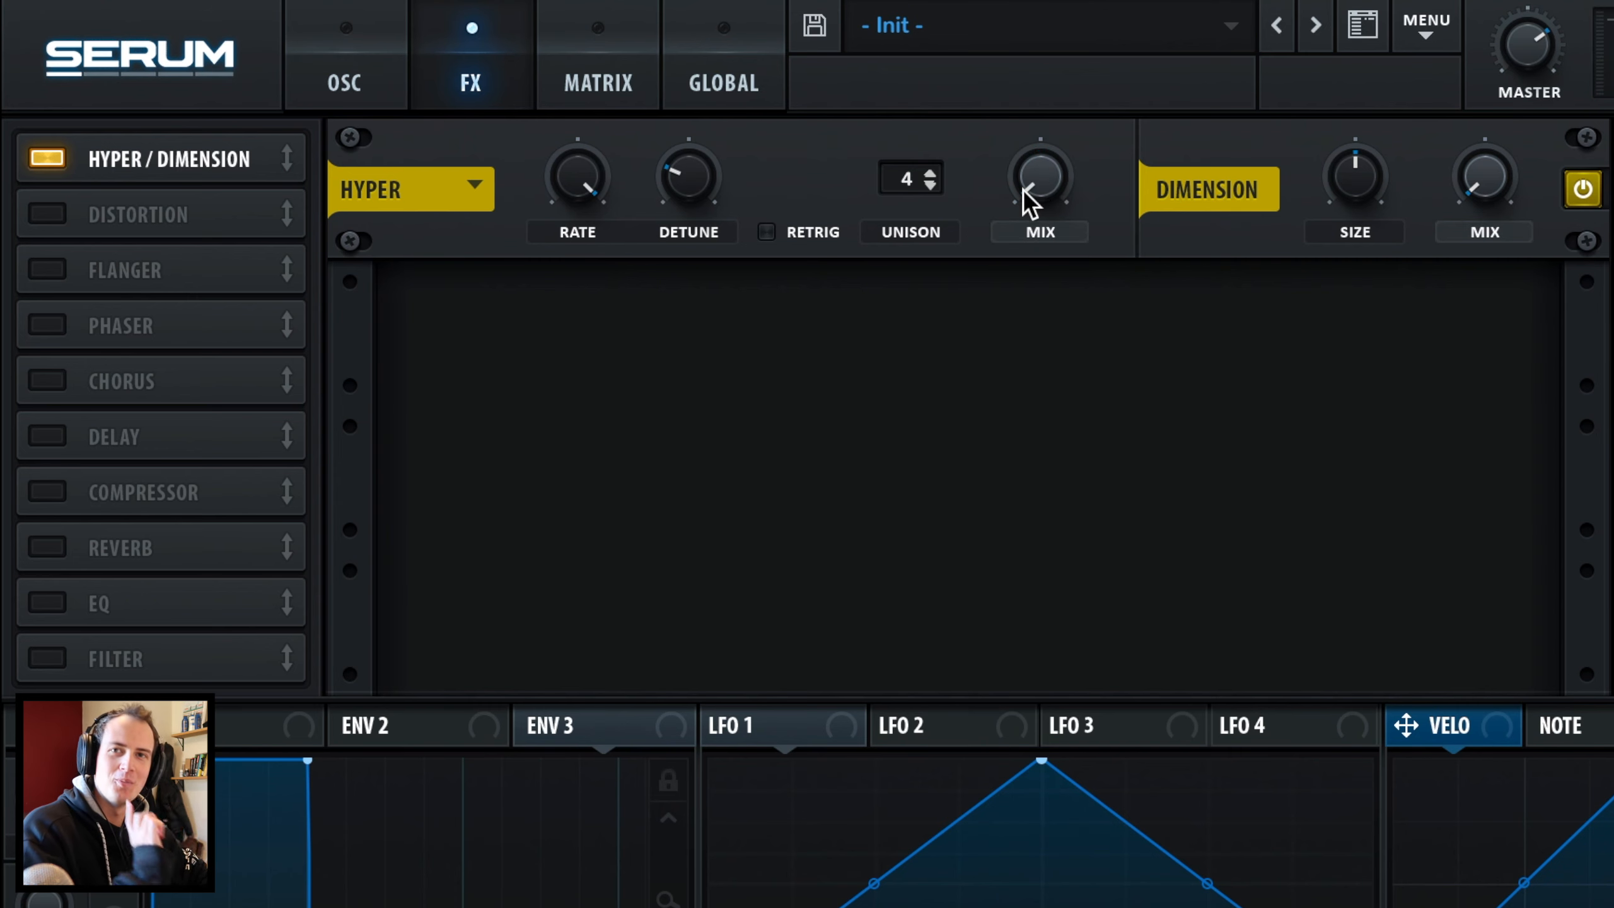
{"action": "left_click_drag", "start_coordinate": [1355, 177], "coordinate": [1312, 261]}
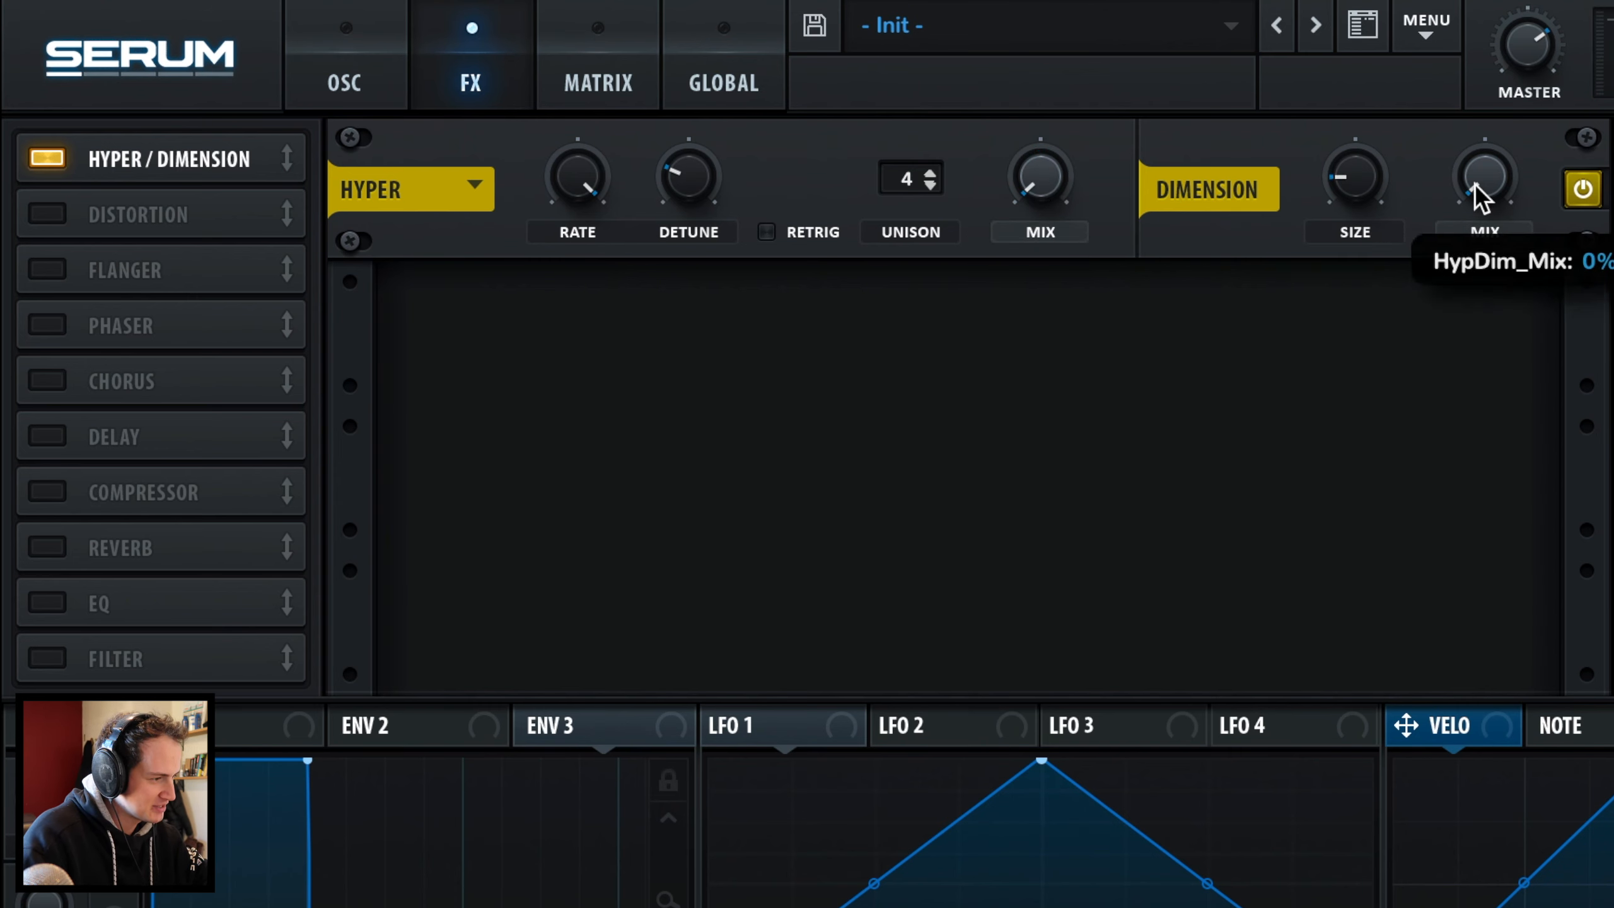
{"action": "left_click_drag", "start_coordinate": [1477, 198], "coordinate": [1488, 114]}
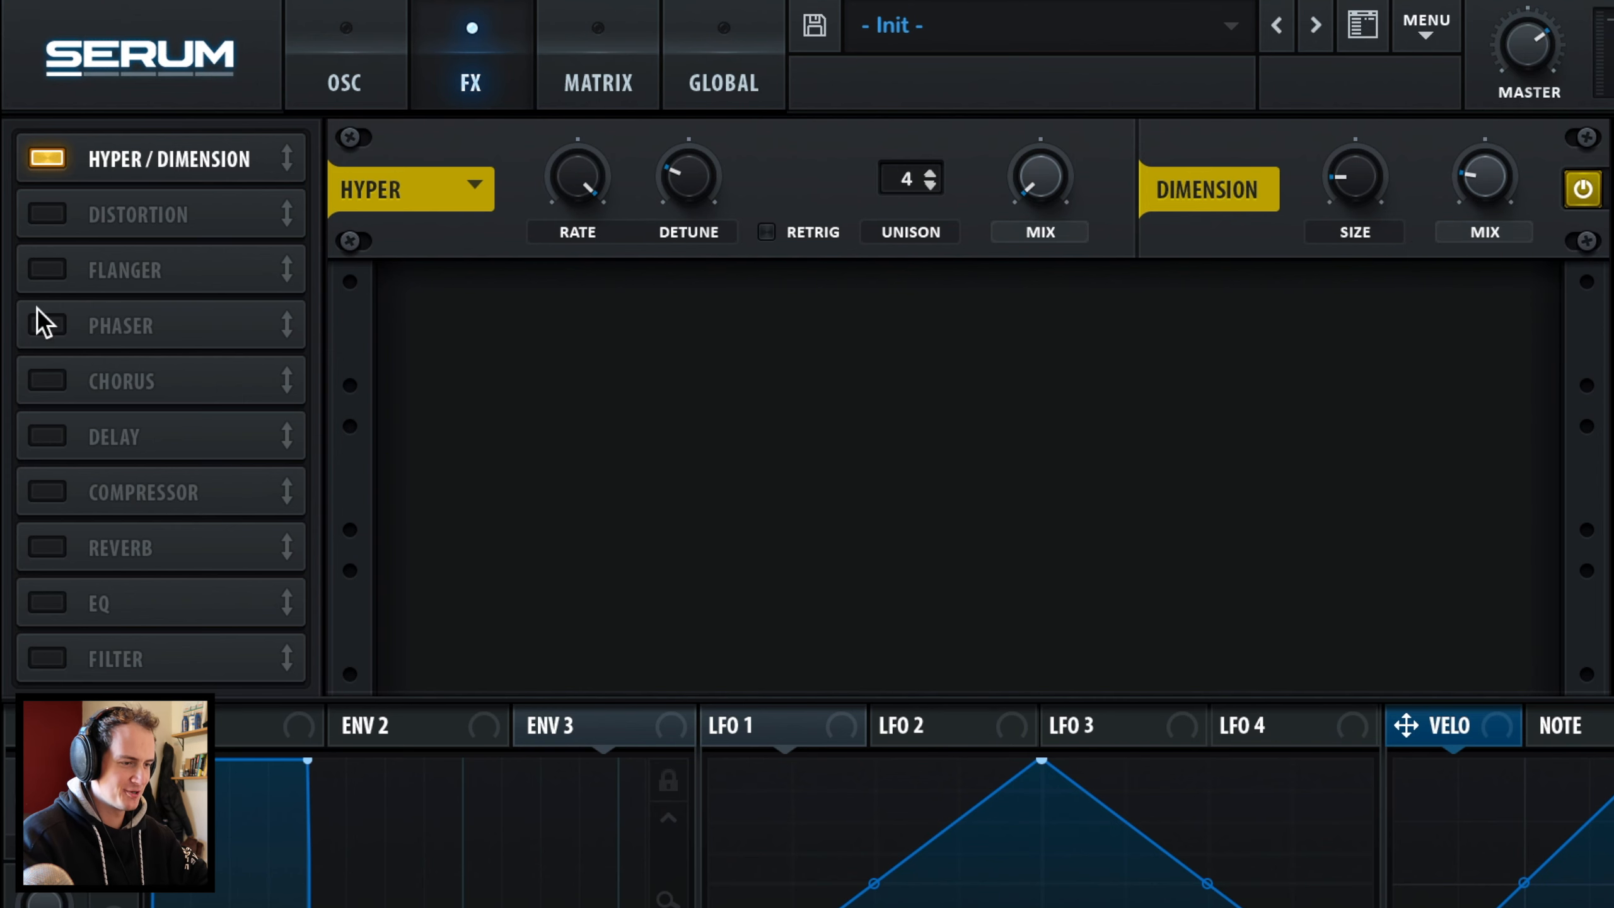
Step: Add the Phaser effect and turn its rate, depth, frequency and mix down to minimum
{"action": "left_click", "coordinate": [46, 324]}
{"action": "left_click_drag", "start_coordinate": [561, 319], "coordinate": [522, 612]}
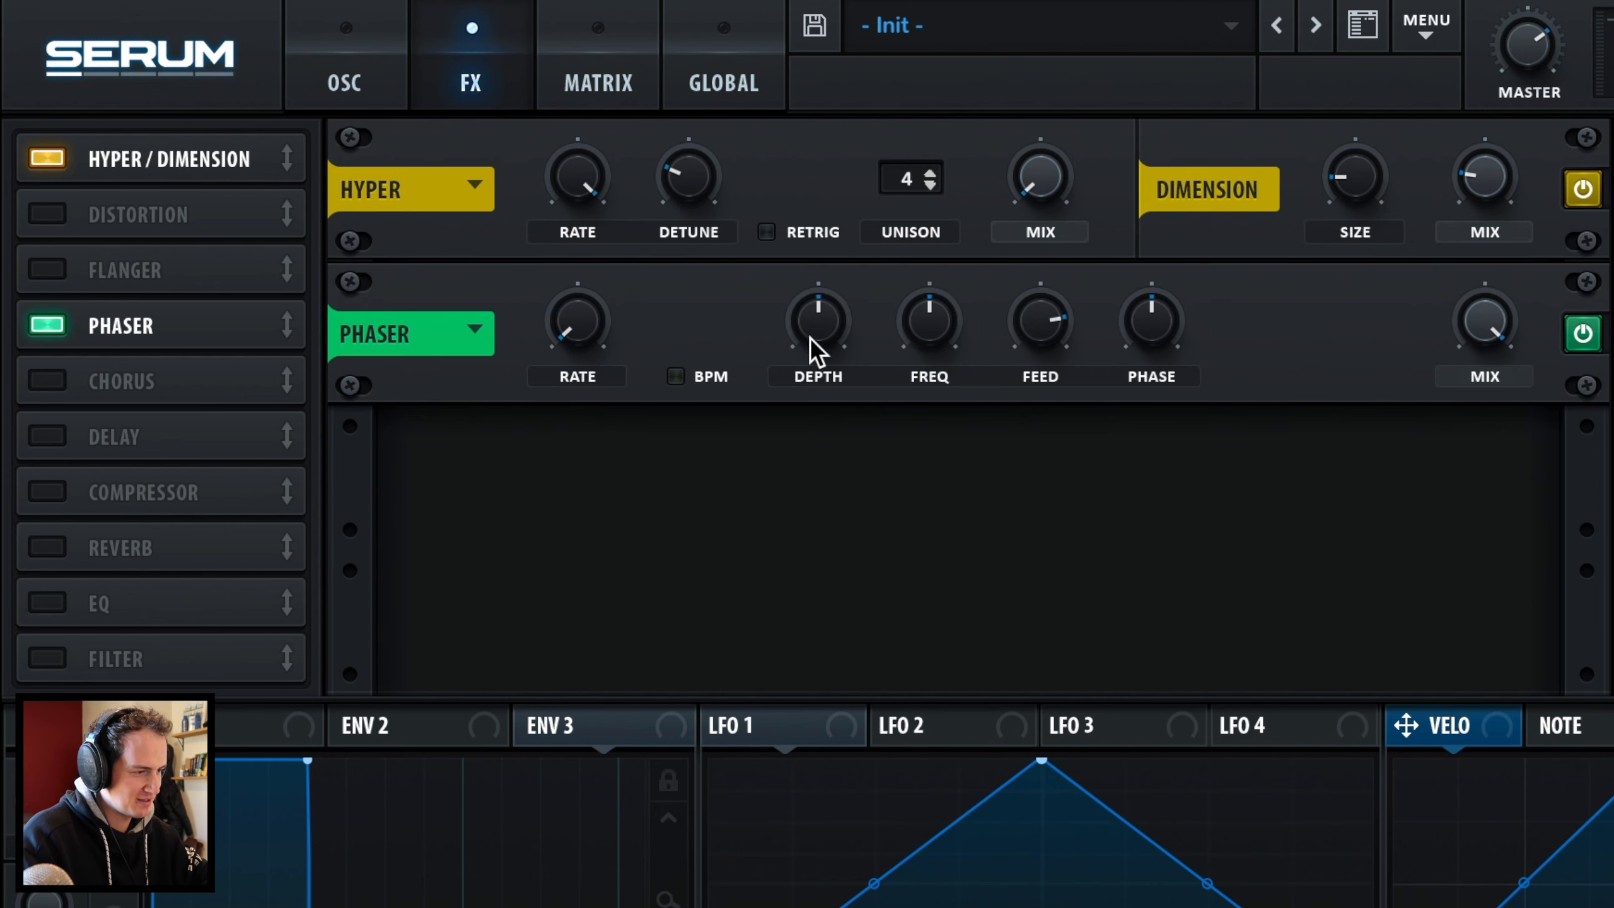
{"action": "left_click_drag", "start_coordinate": [810, 337], "coordinate": [873, 557]}
{"action": "left_click_drag", "start_coordinate": [934, 331], "coordinate": [1221, 449]}
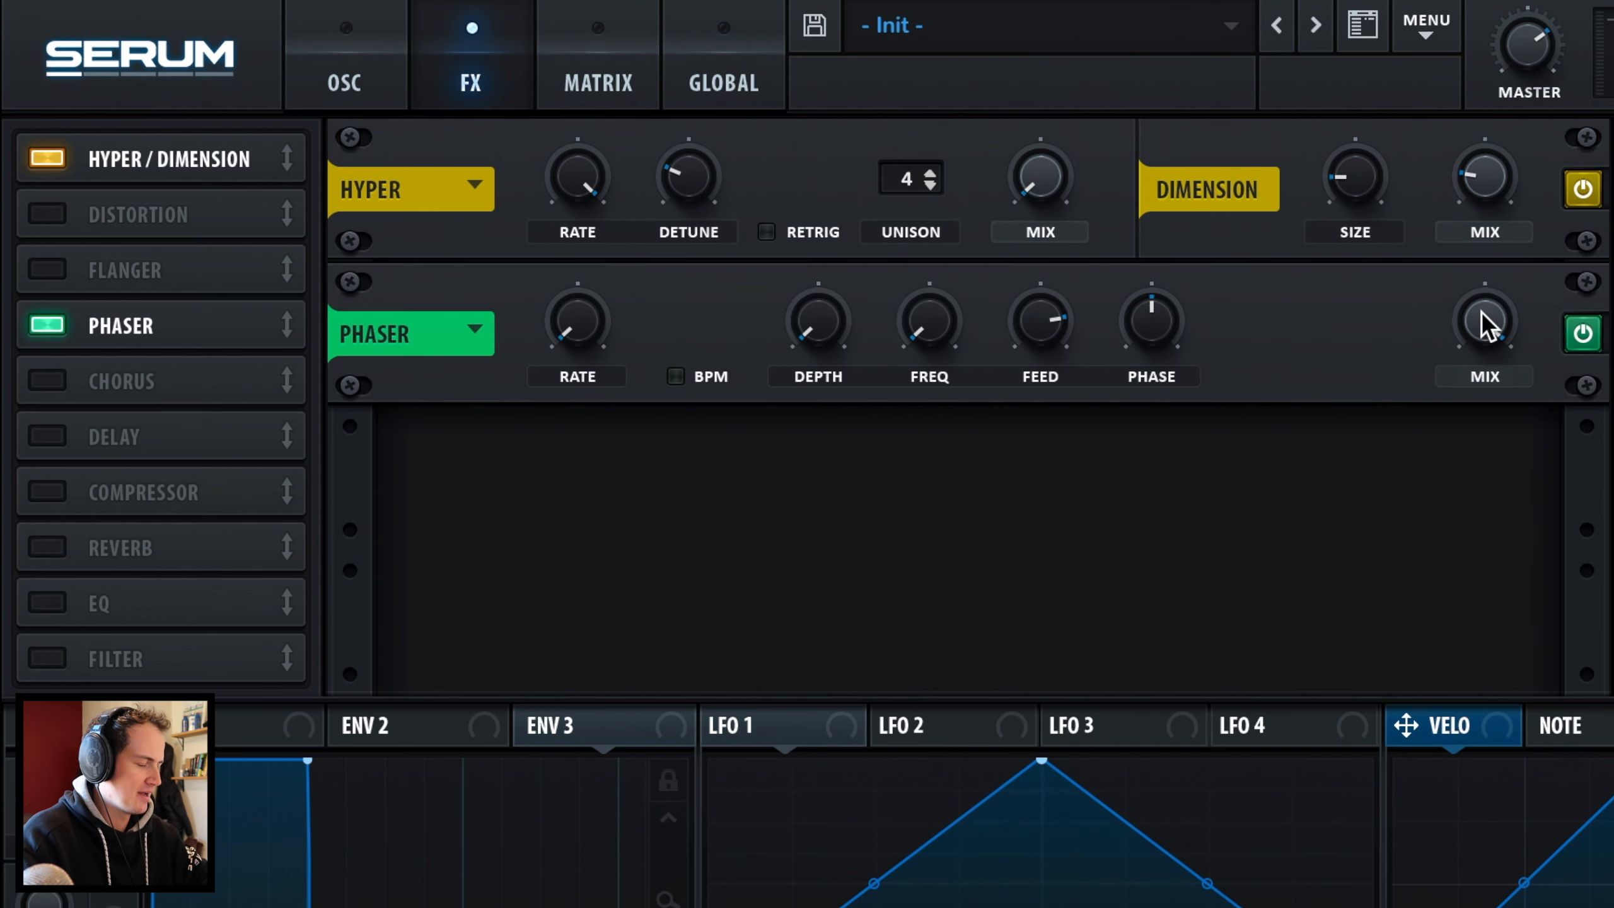
{"action": "left_click_drag", "start_coordinate": [1480, 311], "coordinate": [1228, 836]}
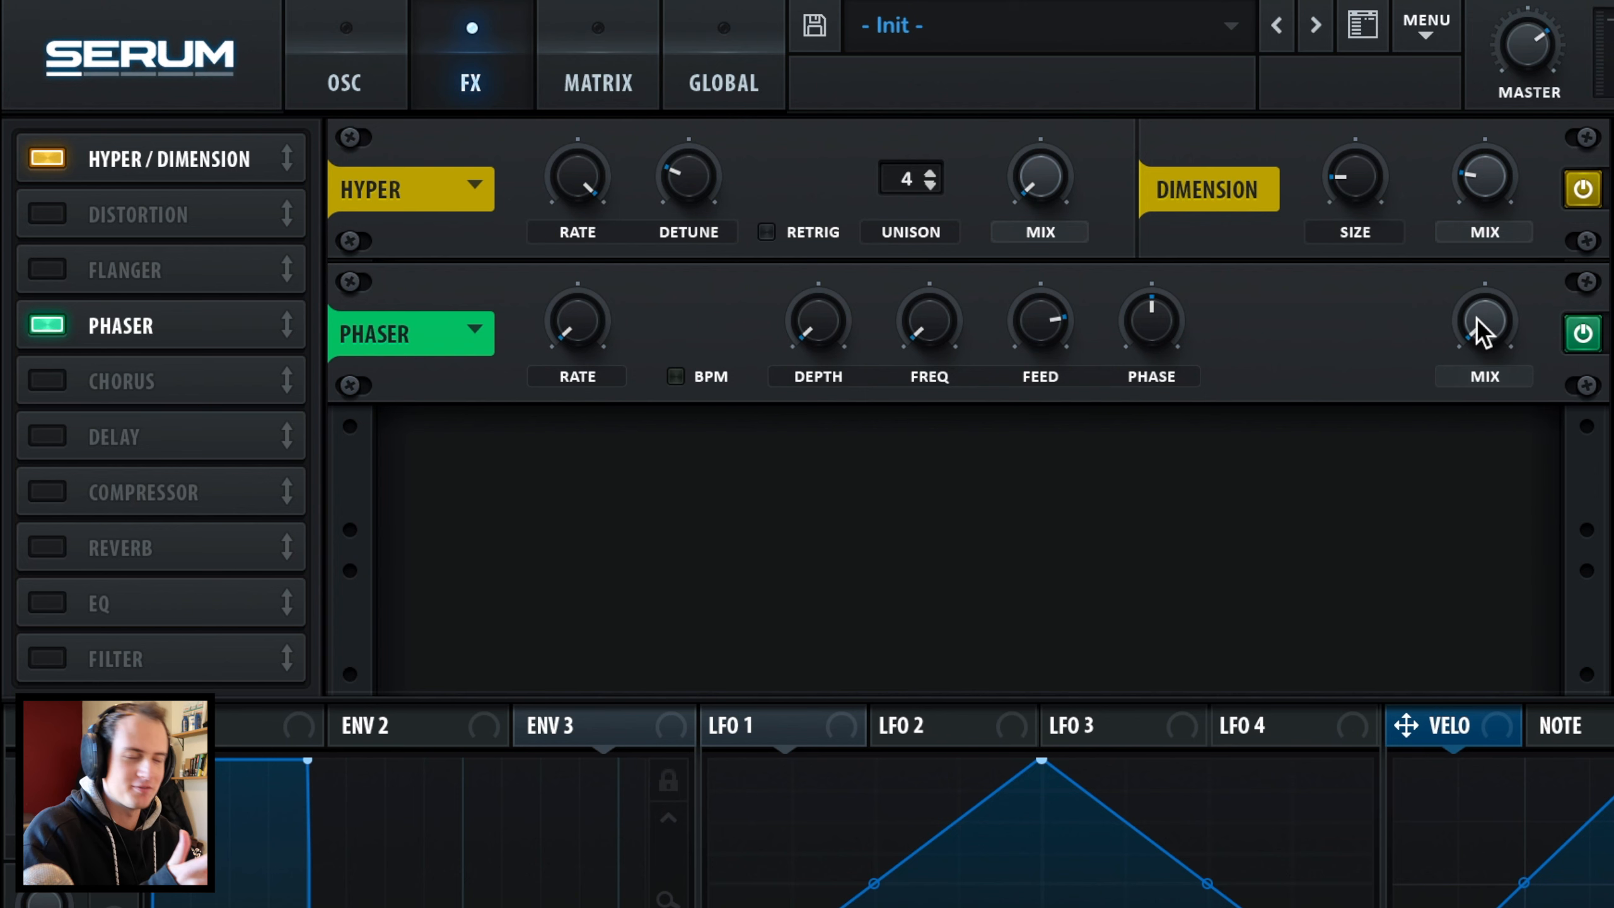
Step: Add the Chorus effect and turn its mix down to zero
{"action": "left_click", "coordinate": [59, 381]}
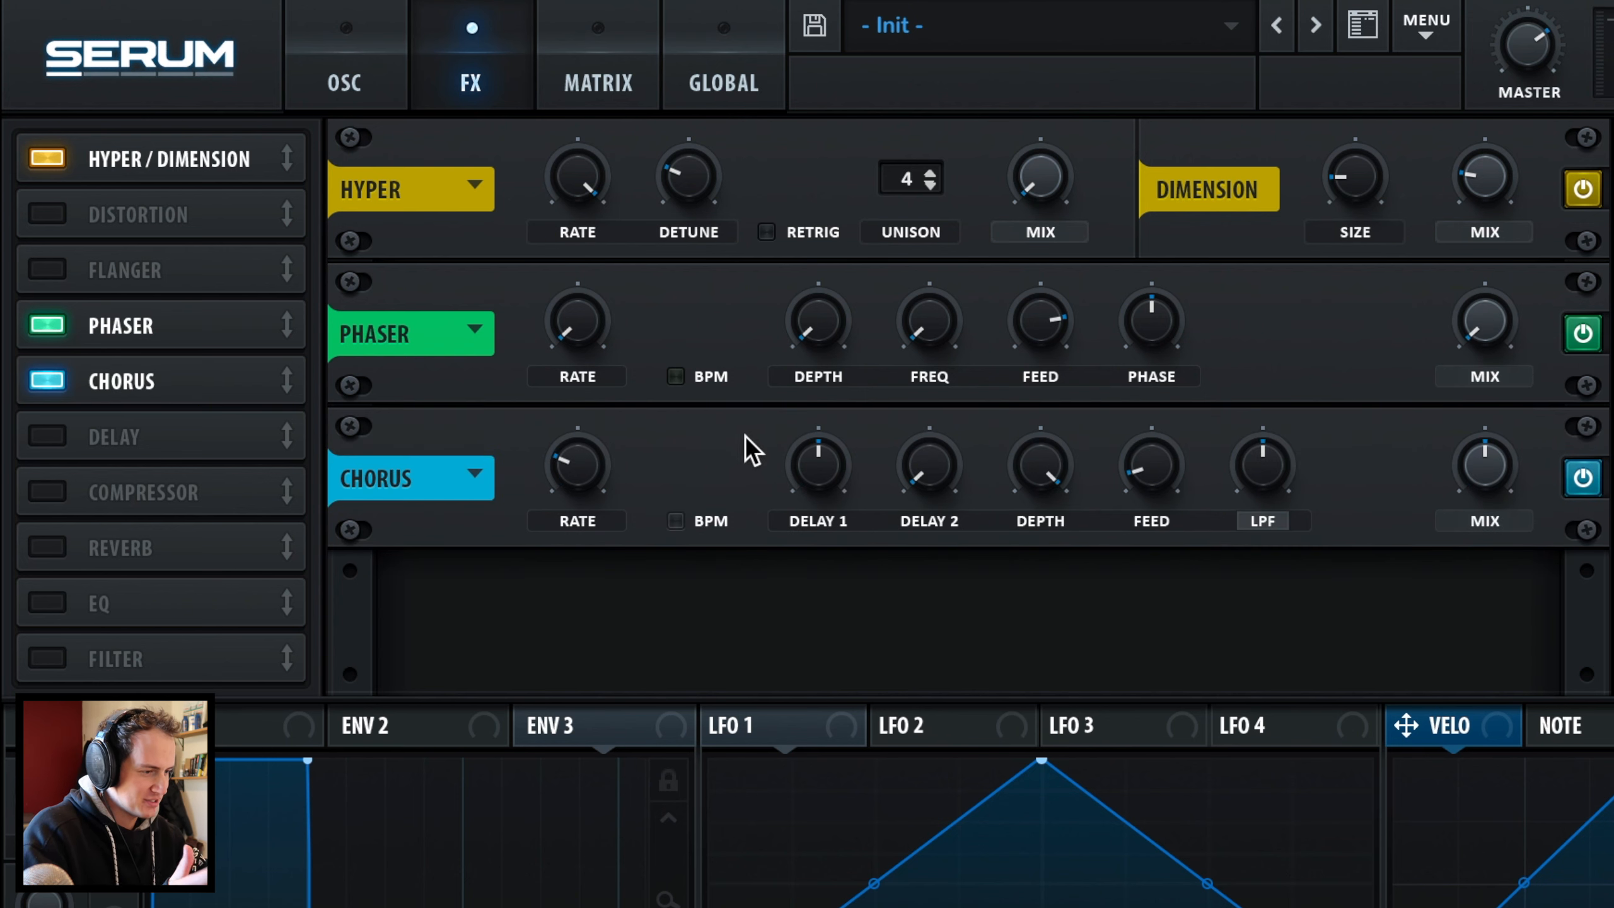
{"action": "left_click_drag", "start_coordinate": [1493, 474], "coordinate": [1518, 420]}
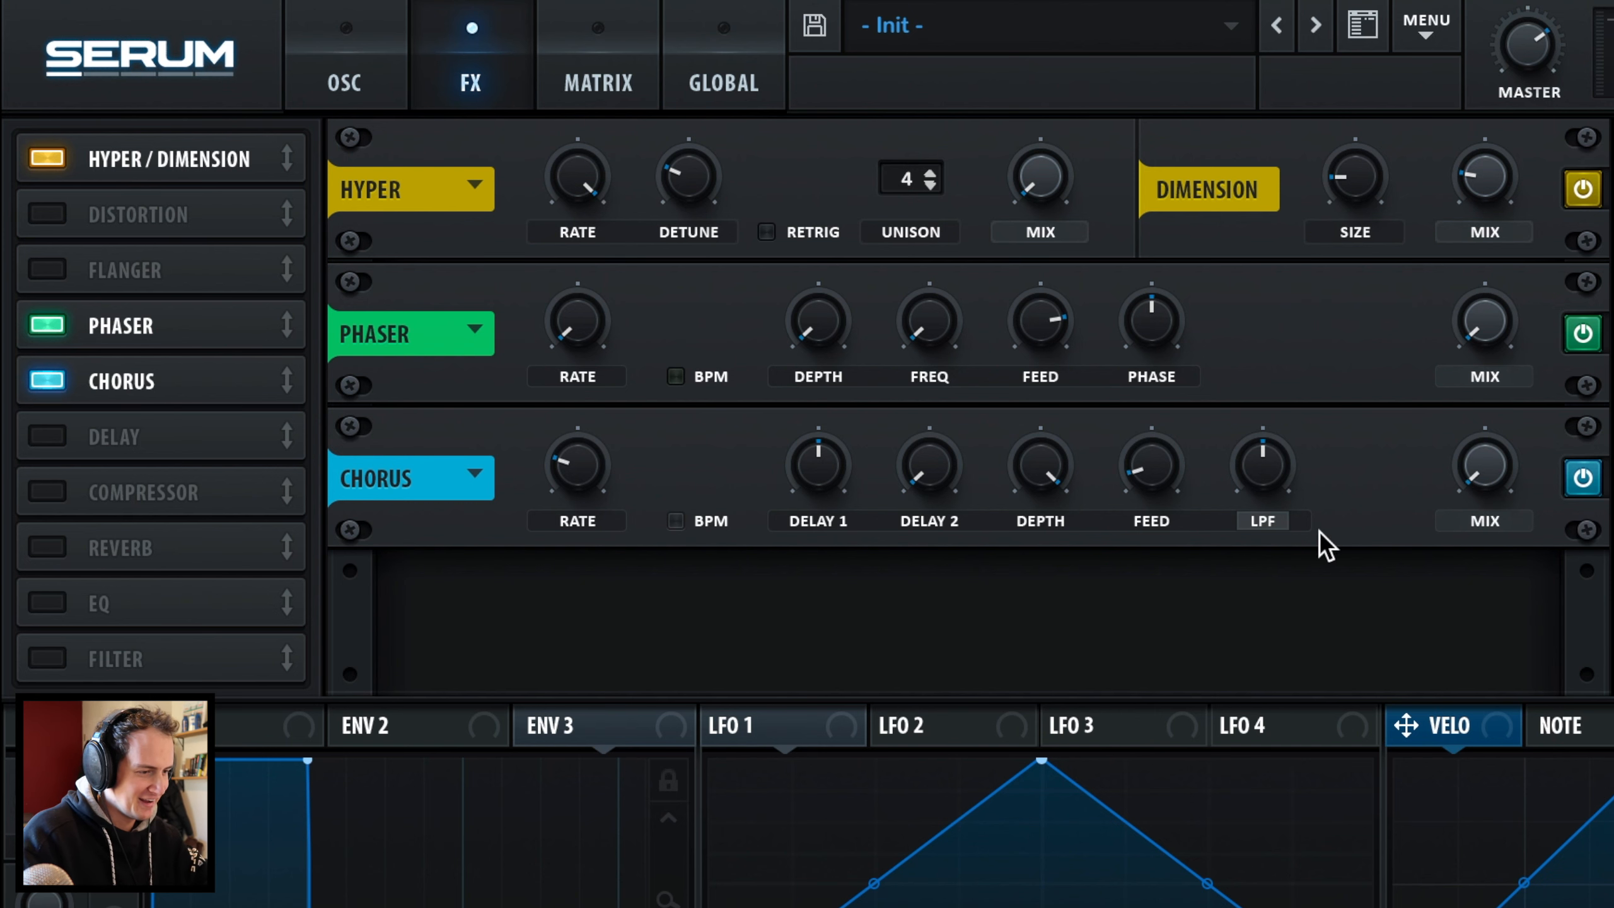
Step: Add the Compressor in multiband mode with its gain raised, and lower the master volume slightly
{"action": "left_click", "coordinate": [44, 489]}
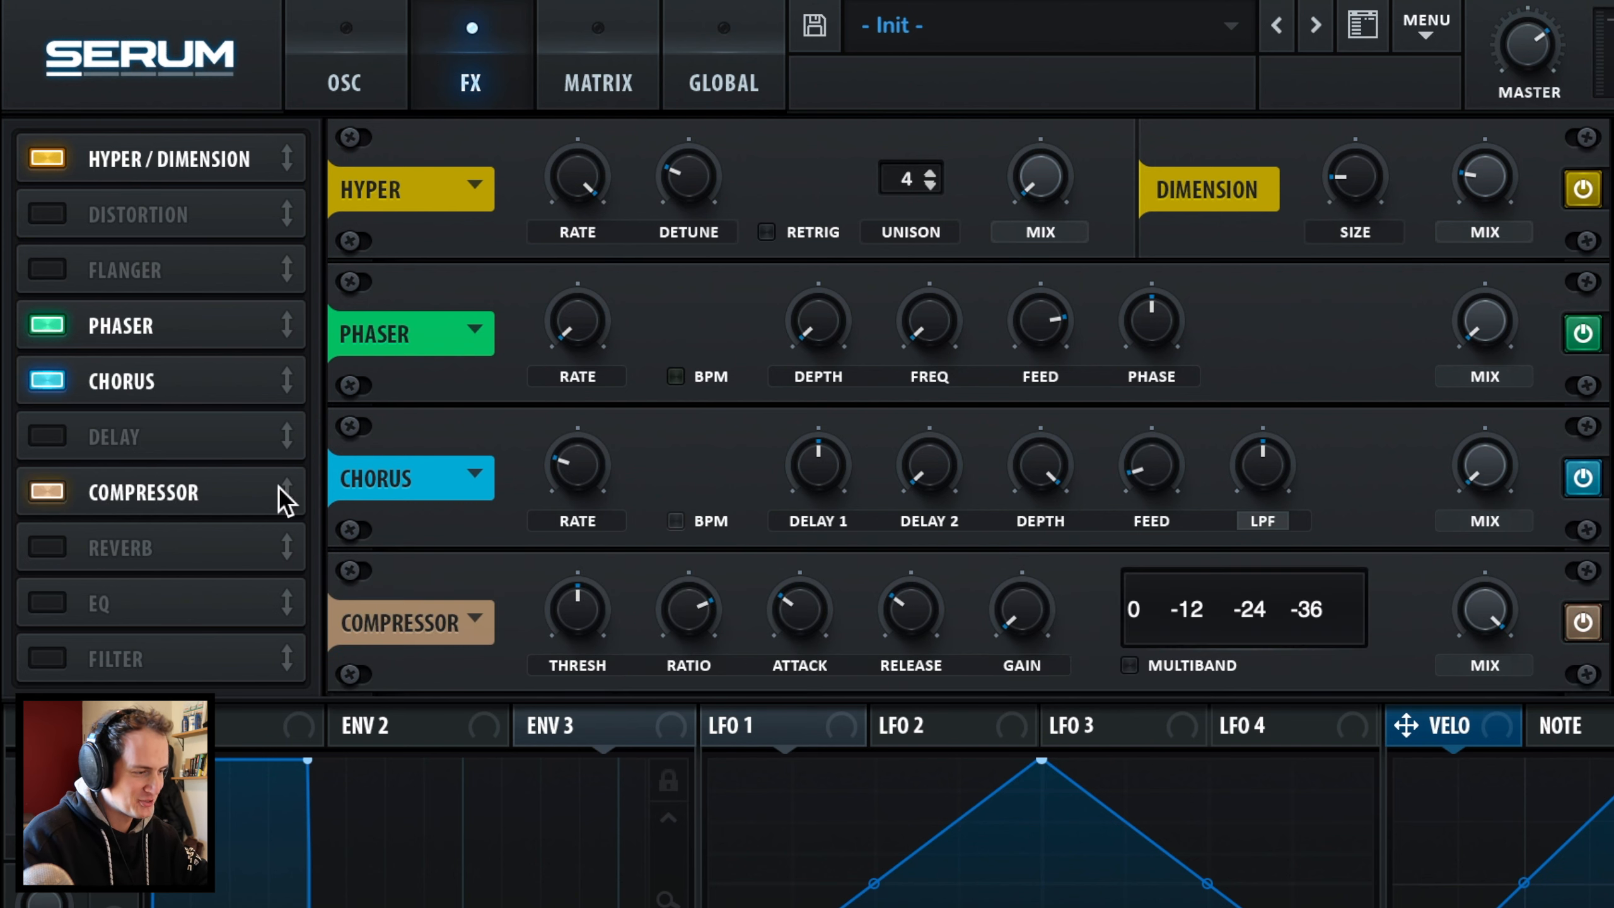
{"action": "left_click", "coordinate": [1130, 665]}
{"action": "left_click_drag", "start_coordinate": [1016, 638], "coordinate": [1043, 553]}
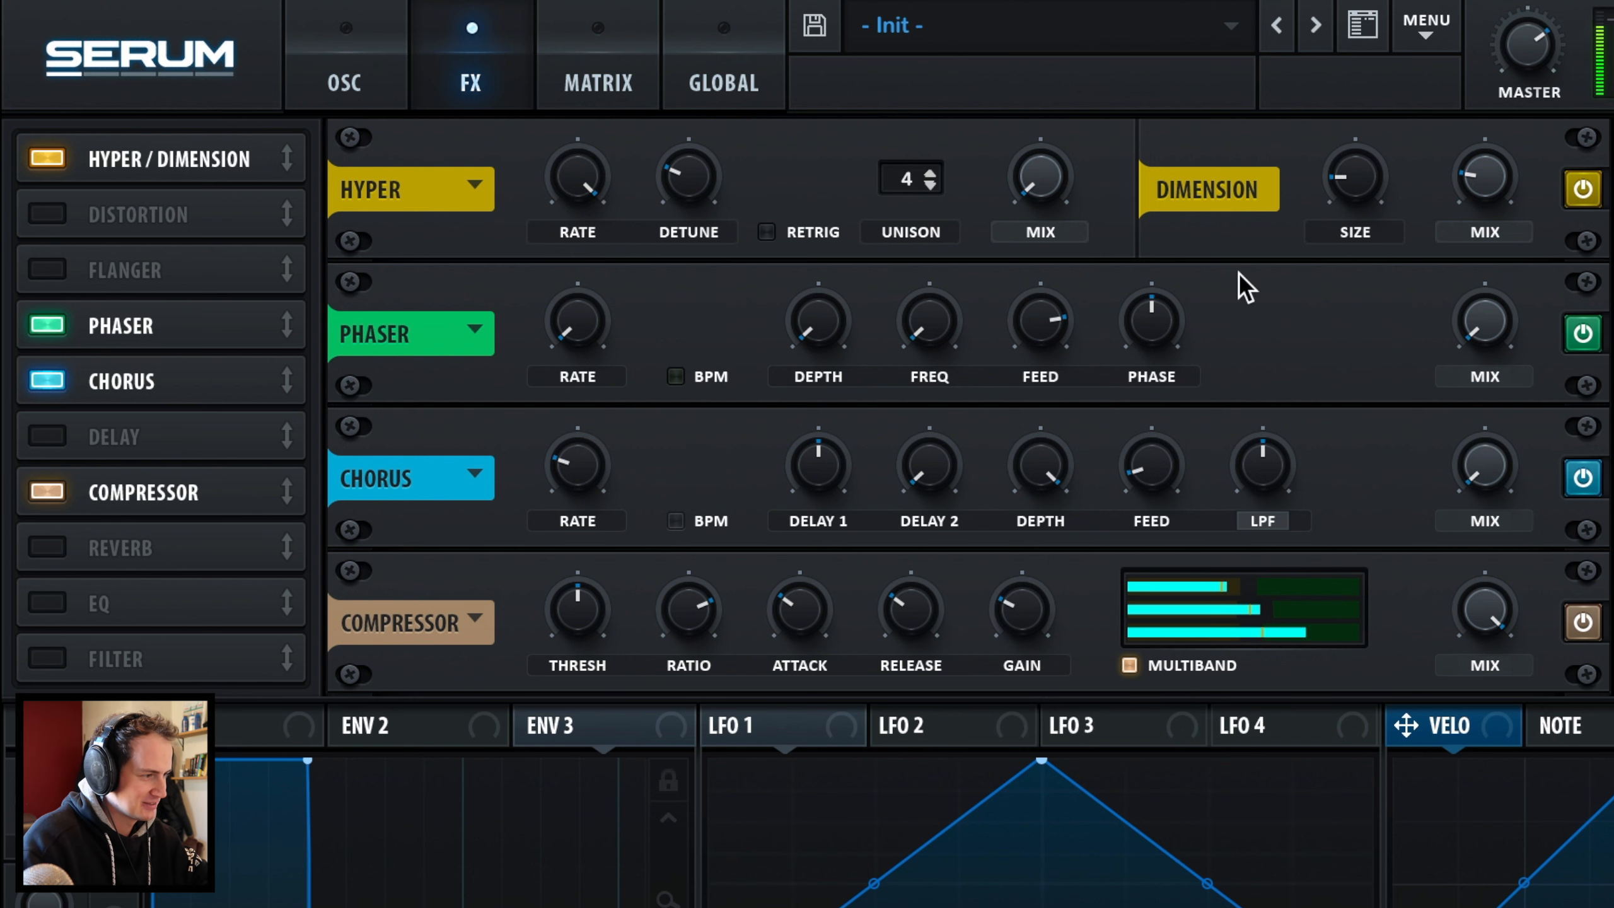
{"action": "left_click_drag", "start_coordinate": [1533, 53], "coordinate": [1534, 74]}
Step: Add the Tube Distortion effect, place it directly after the Compressor, and turn its drive down to zero
{"action": "left_click", "coordinate": [48, 214]}
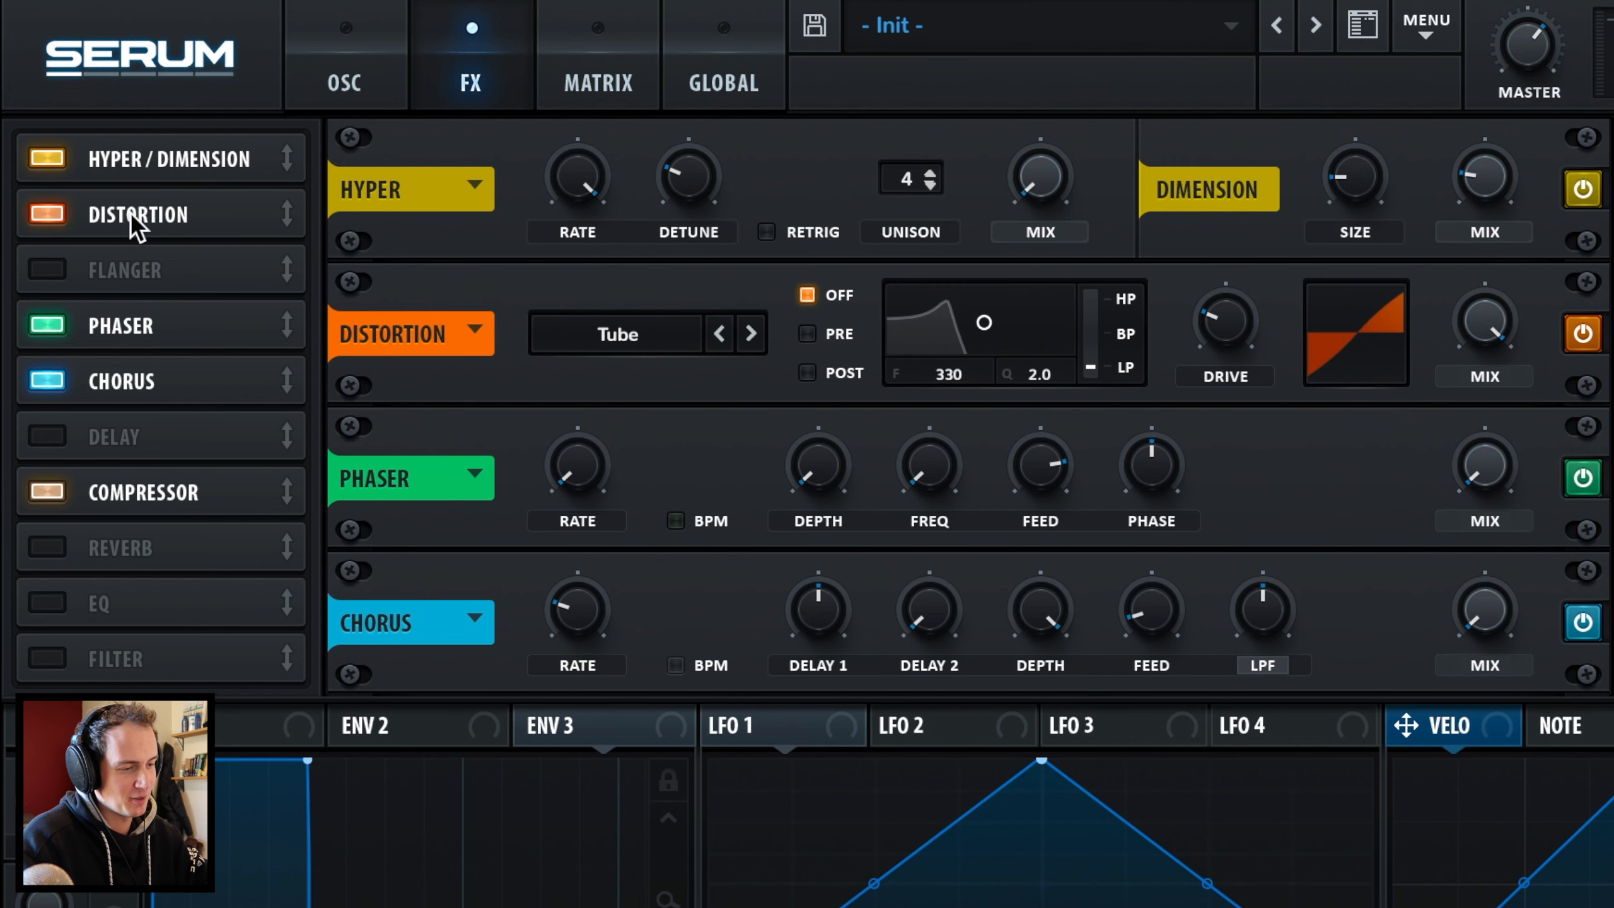
{"action": "left_click_drag", "start_coordinate": [132, 216], "coordinate": [114, 518]}
{"action": "left_click_drag", "start_coordinate": [1189, 621], "coordinate": [1067, 726]}
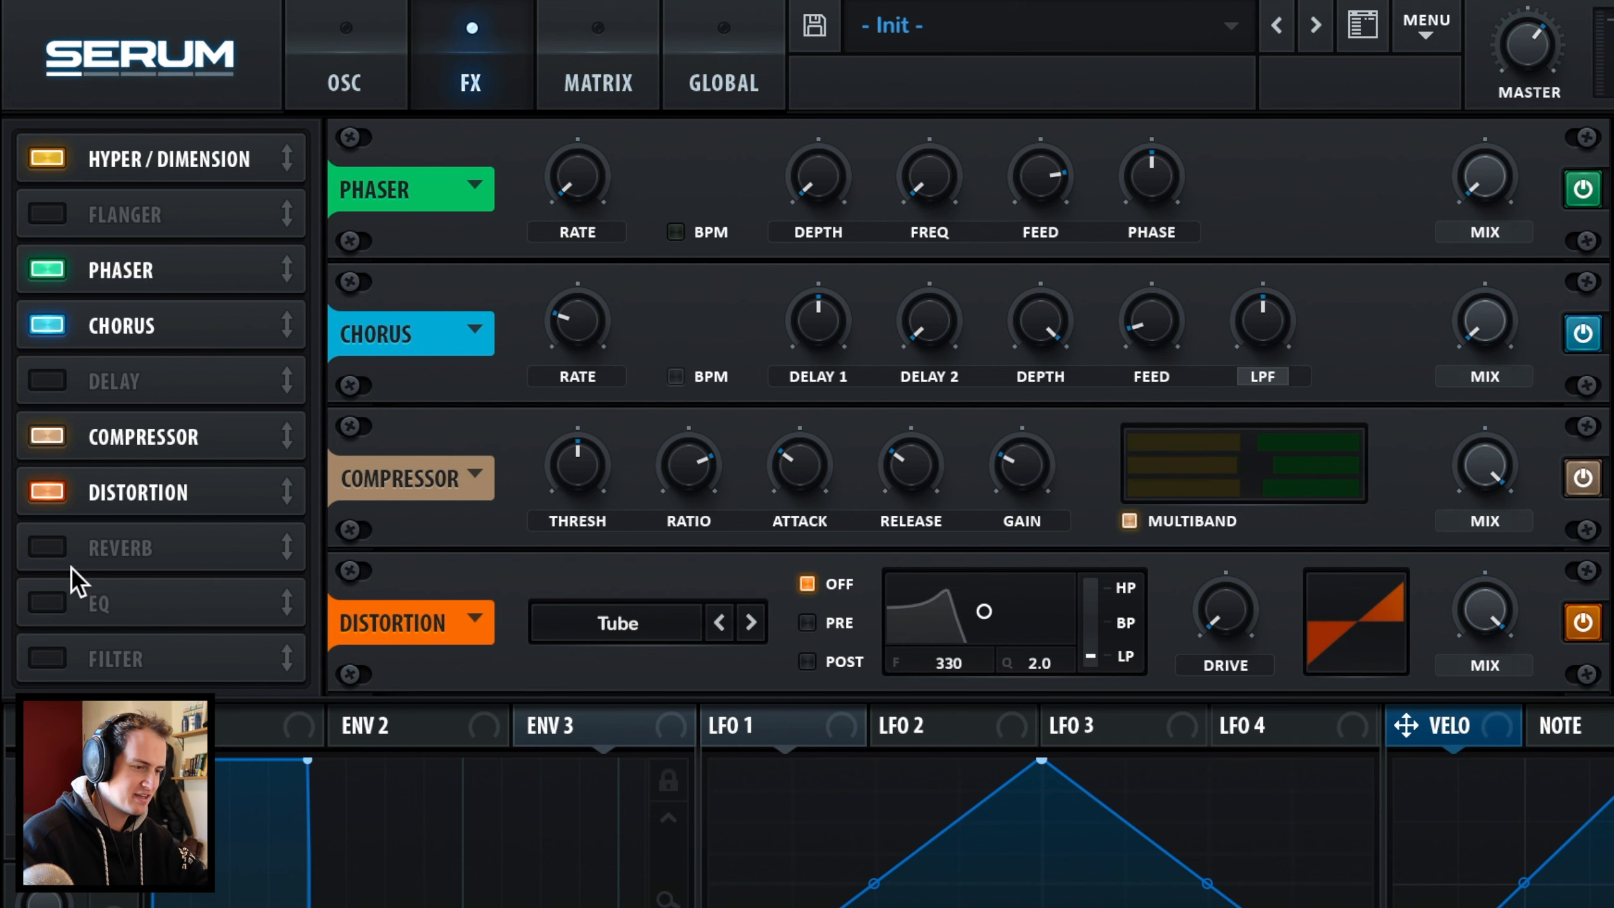
Step: Add the EQ effect with both bands set to Peak, slightly cutting the low band's gain and slightly boosting the high band's gain
{"action": "left_click", "coordinate": [47, 602]}
{"action": "left_click", "coordinate": [858, 628]}
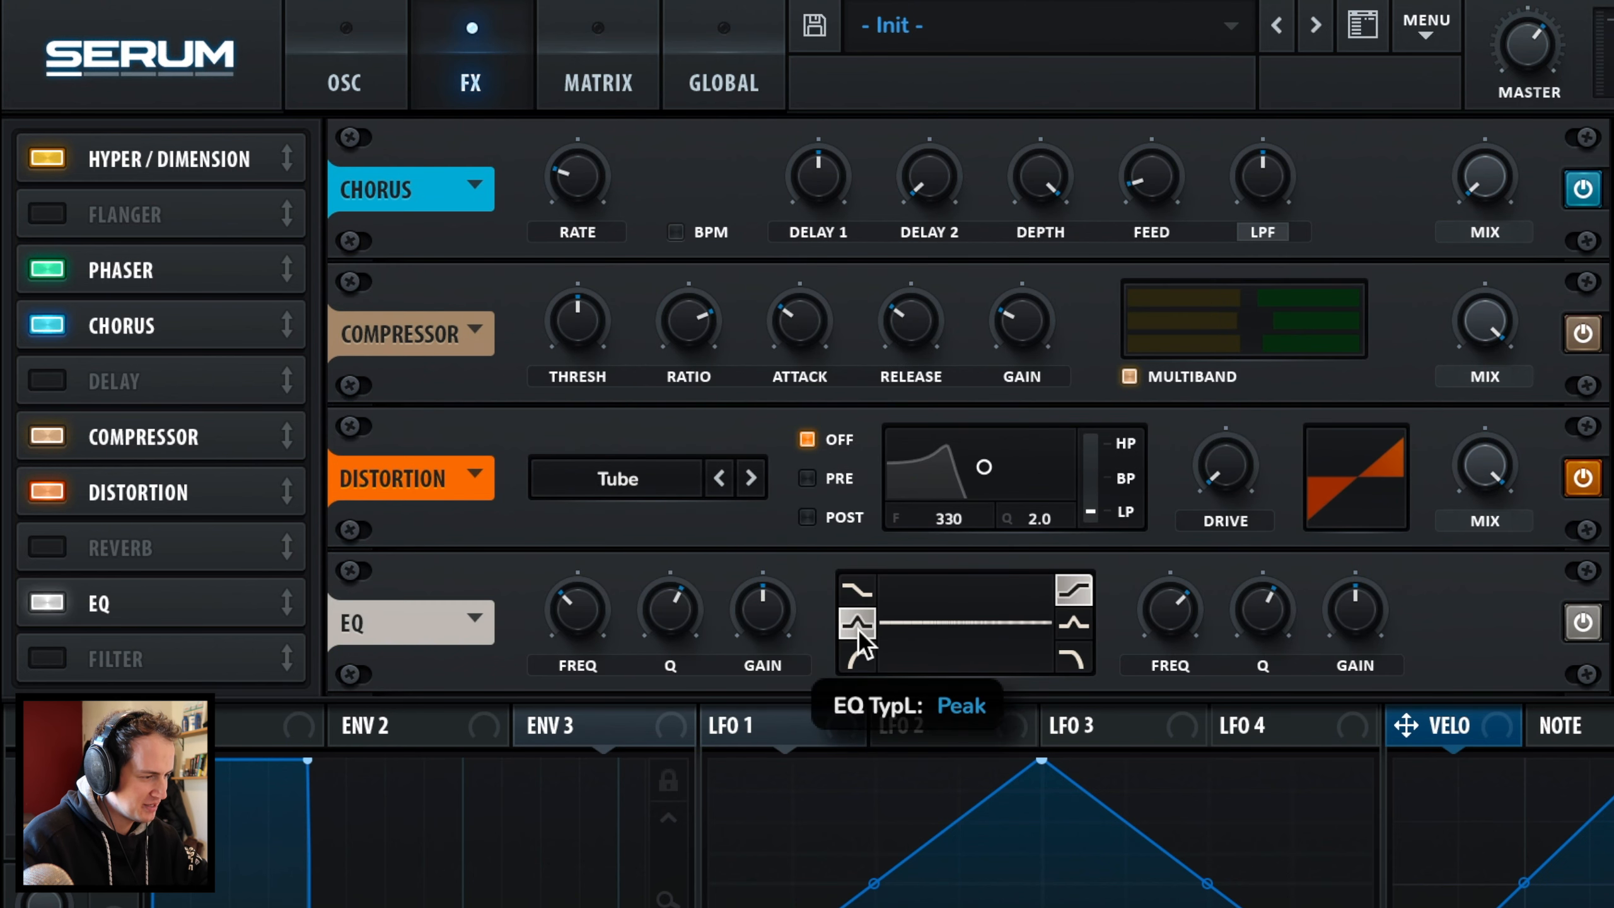
{"action": "left_click", "coordinate": [1074, 623]}
{"action": "left_click_drag", "start_coordinate": [761, 623], "coordinate": [754, 653]}
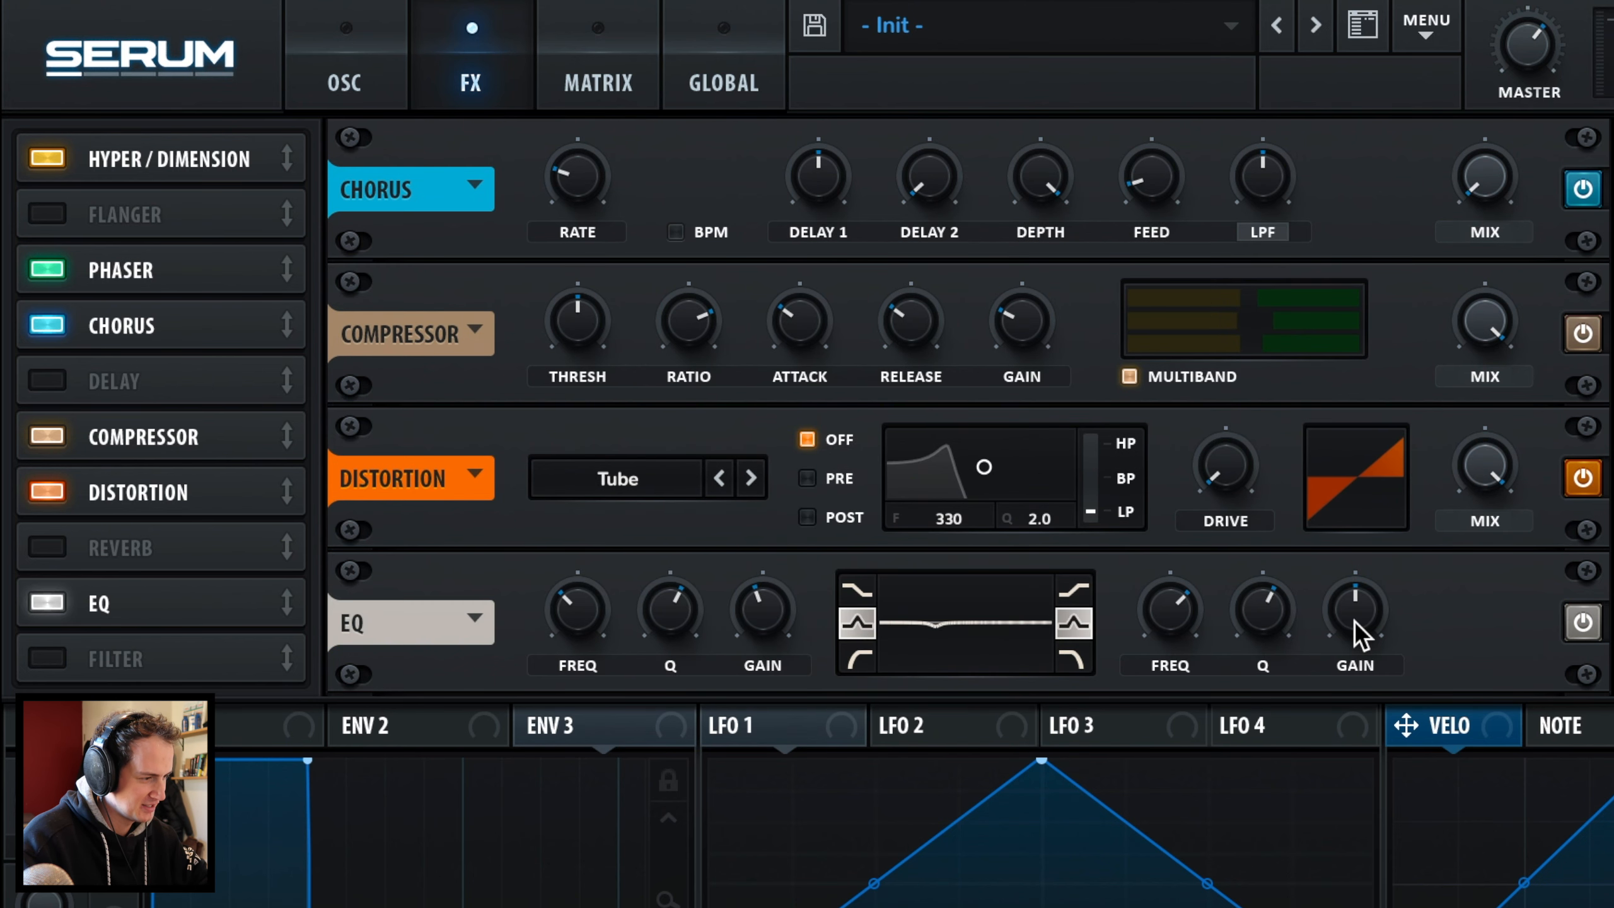
{"action": "left_click_drag", "start_coordinate": [1355, 633], "coordinate": [1367, 581]}
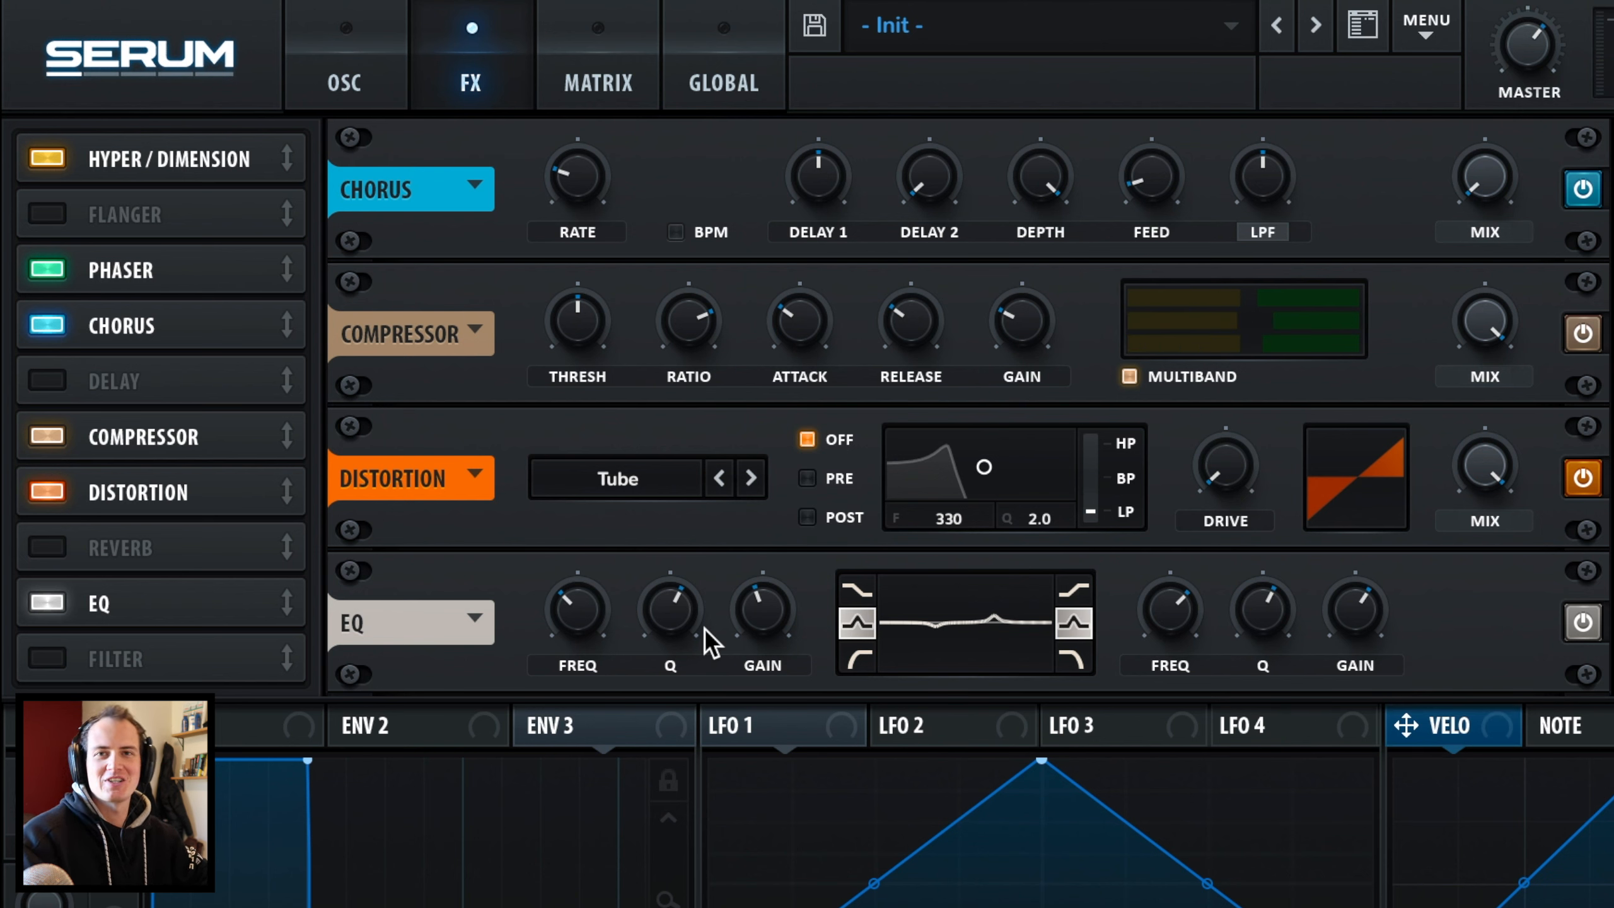
Step: Set LFO 1 to Trig mode at a 1/4 triplet rate and shape it as a quick rise with a curved decay
{"action": "left_click", "coordinate": [321, 84]}
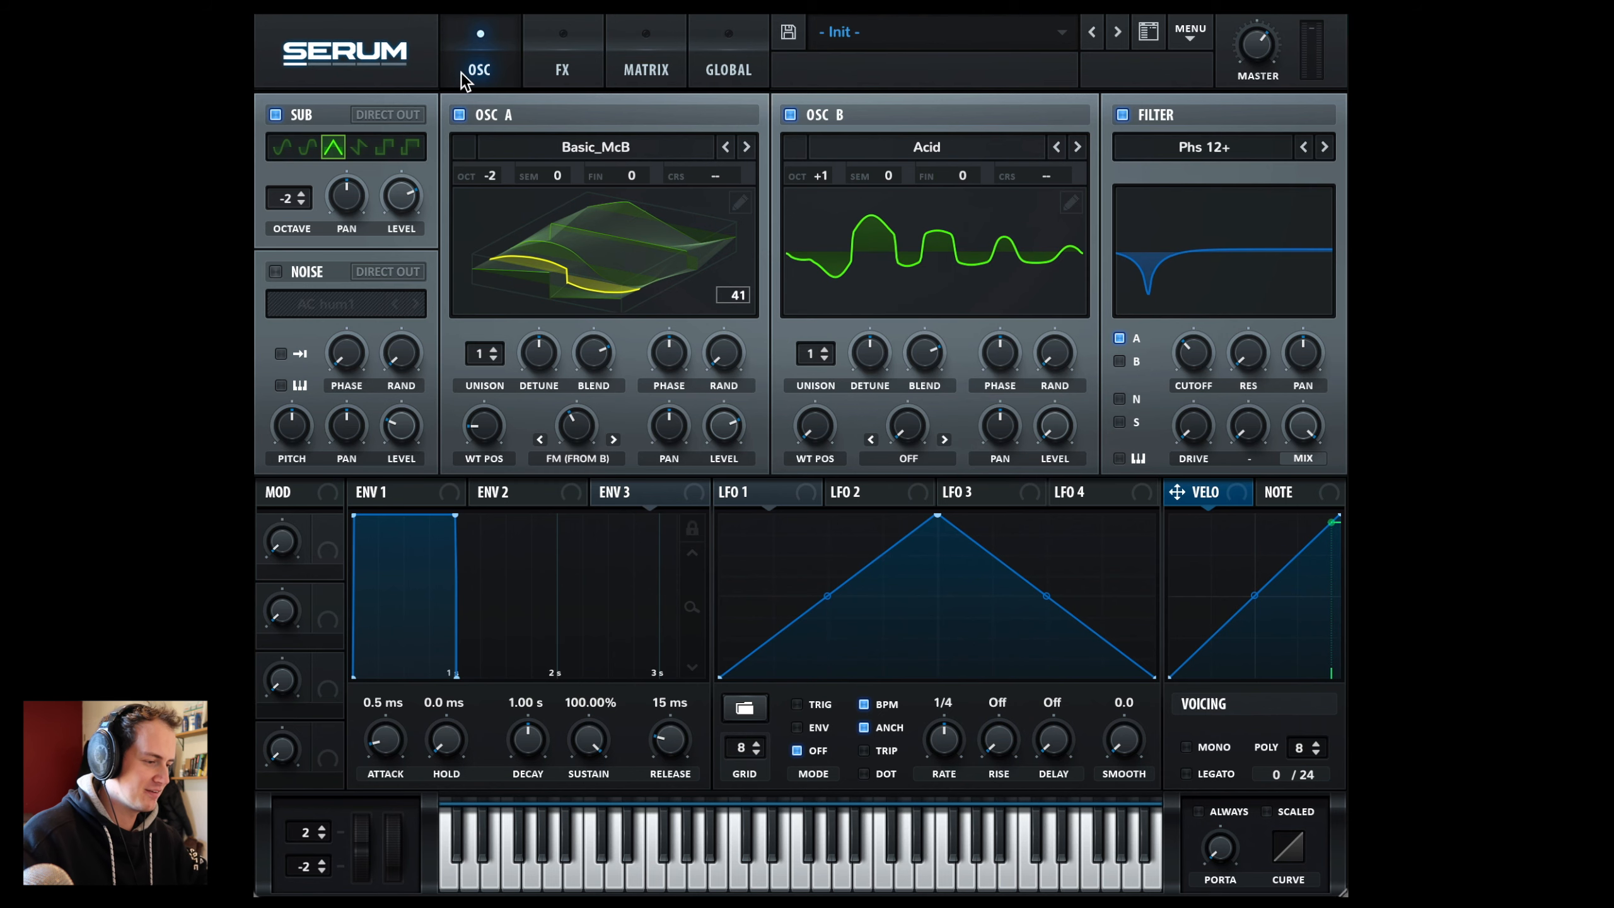
{"action": "left_click", "coordinate": [762, 489]}
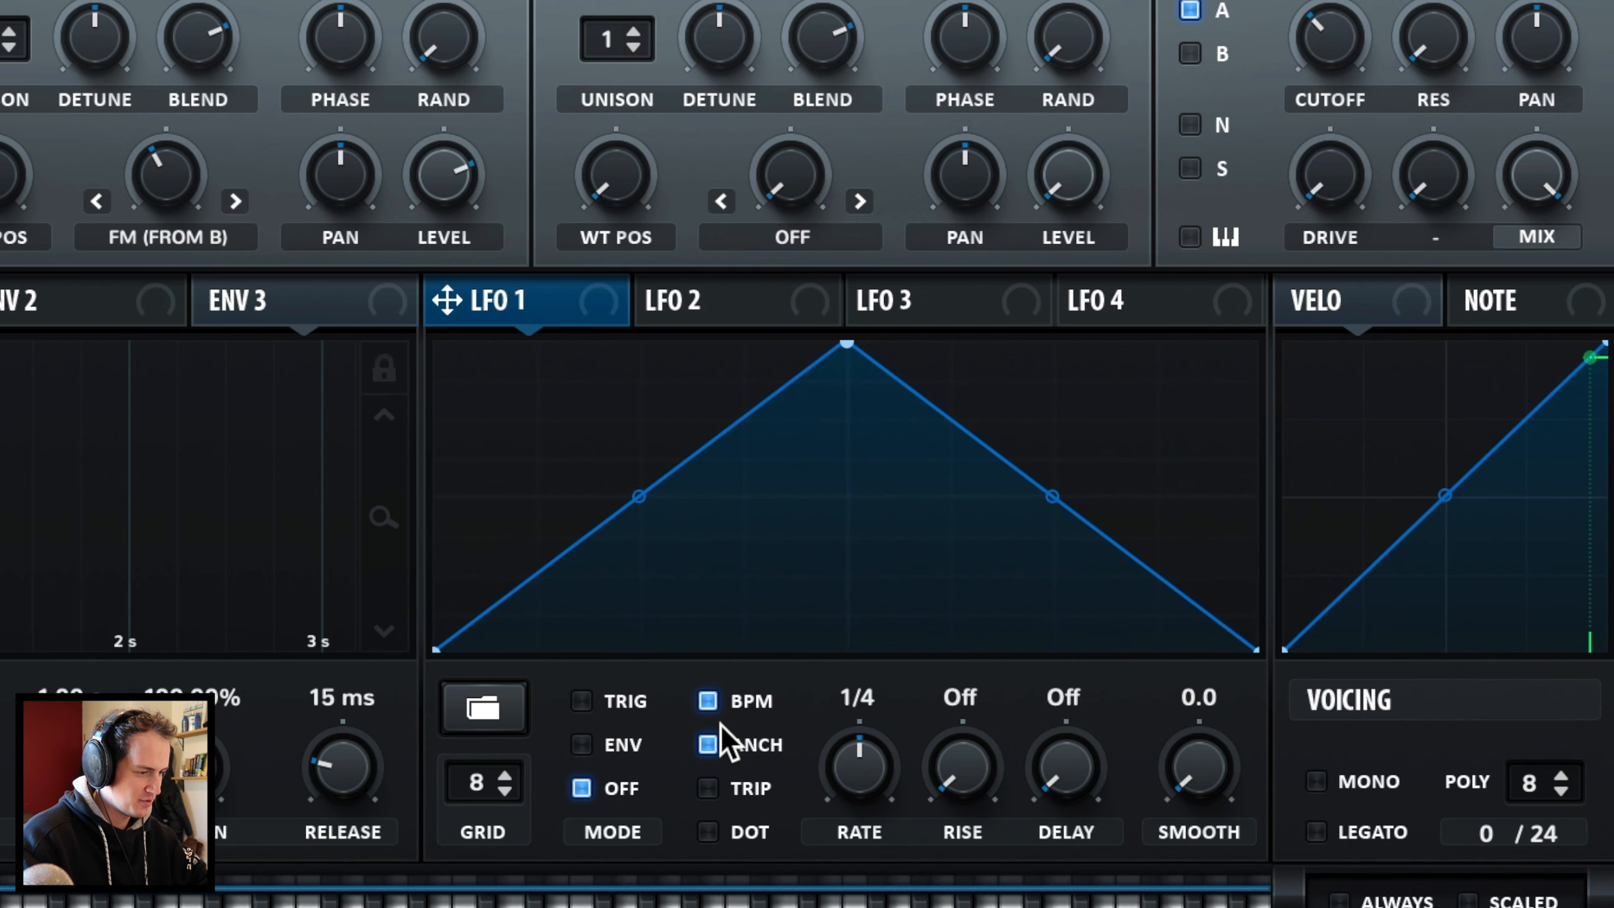
{"action": "left_click", "coordinate": [606, 699]}
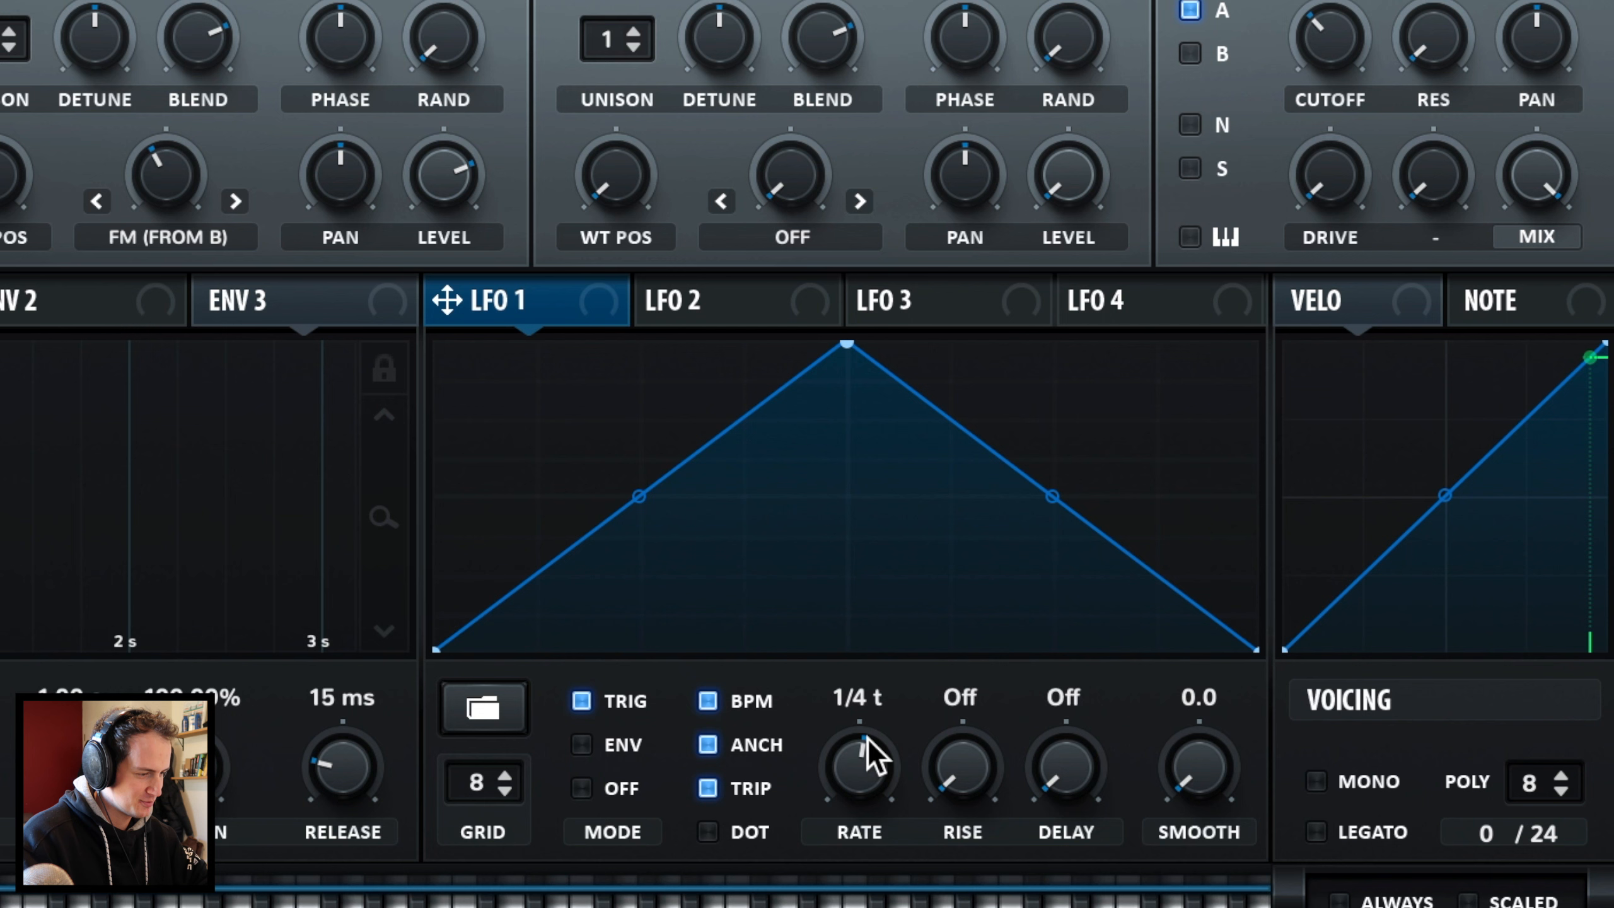
{"action": "left_click_drag", "start_coordinate": [847, 347], "coordinate": [492, 299]}
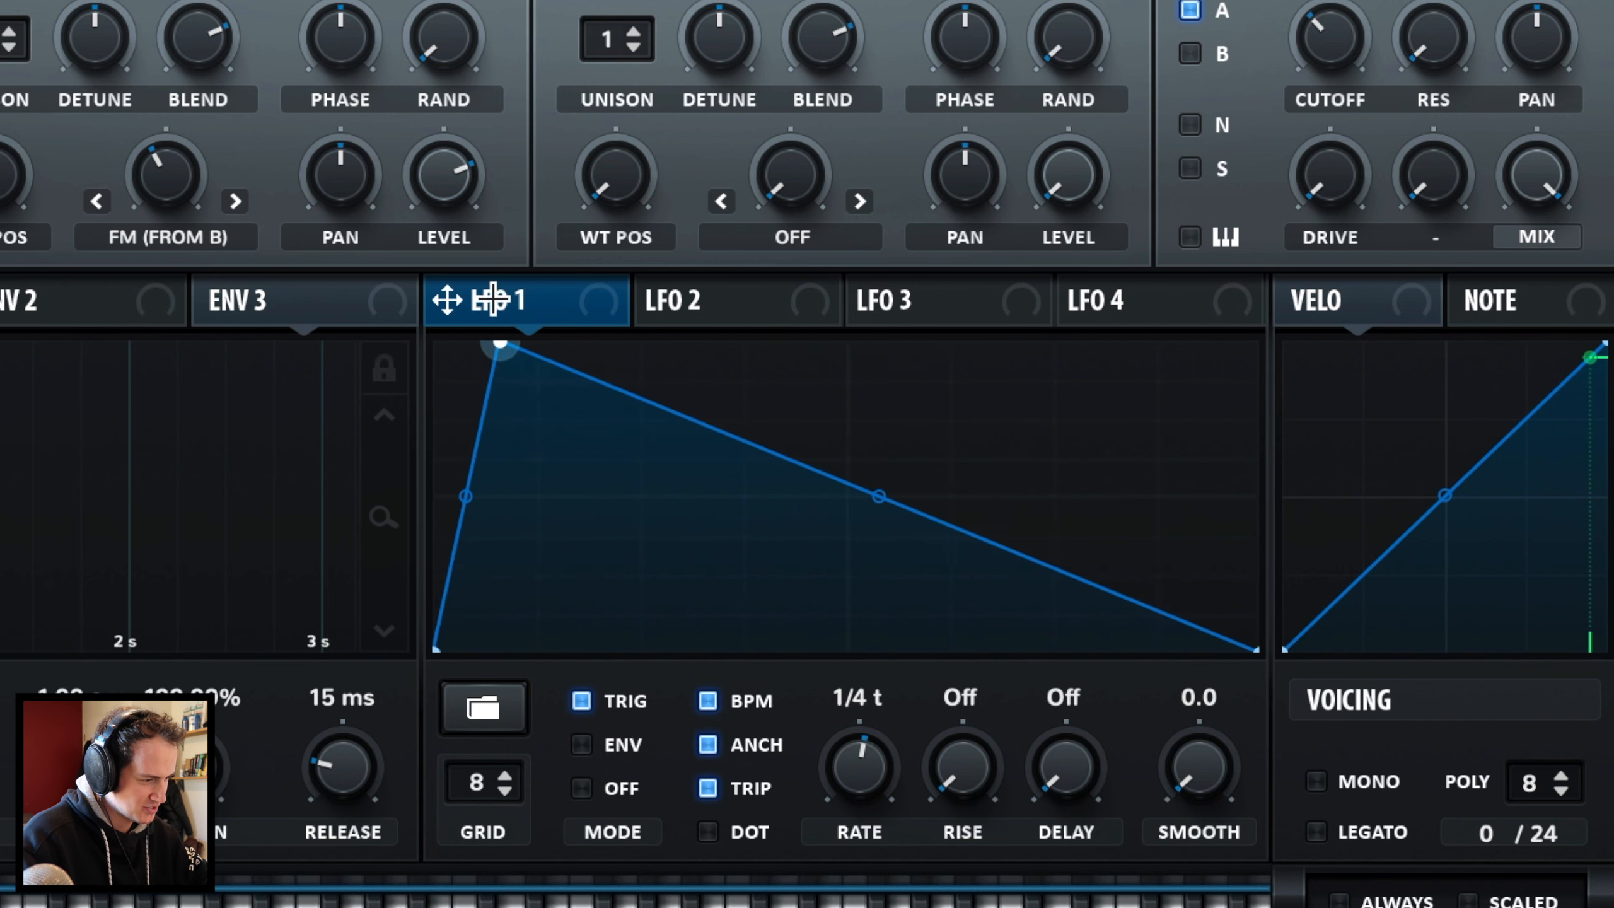
{"action": "left_click_drag", "start_coordinate": [879, 496], "coordinate": [855, 573]}
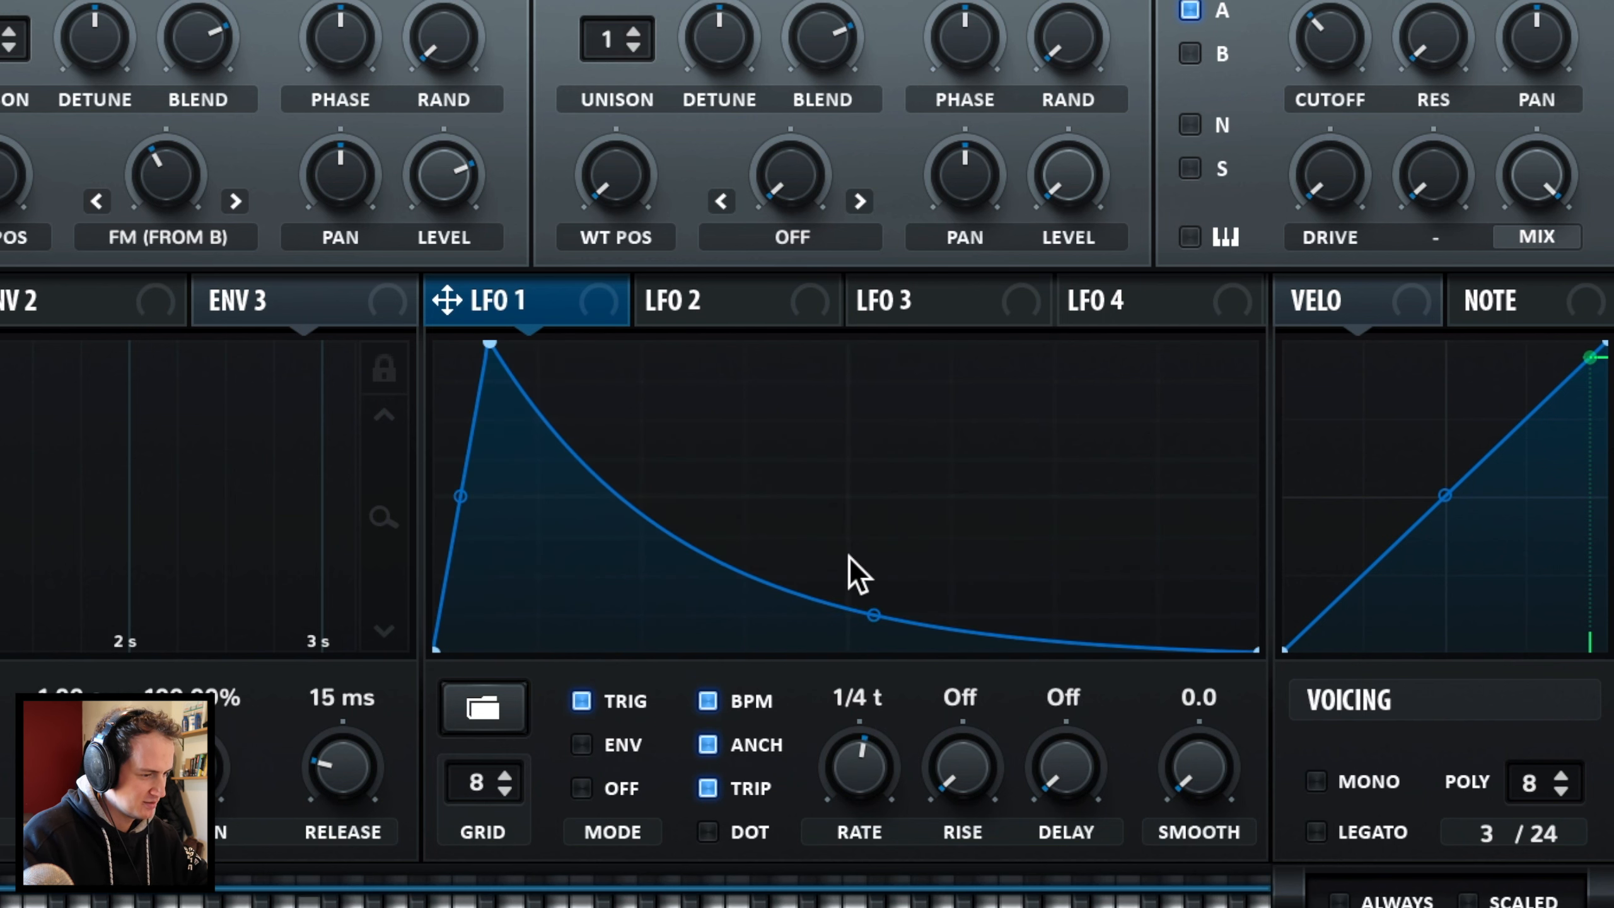
Step: Shape LFO 2 as a quick rise, a long high plateau and a final fall, with Trig mode and triplet timing
{"action": "left_click", "coordinate": [724, 310]}
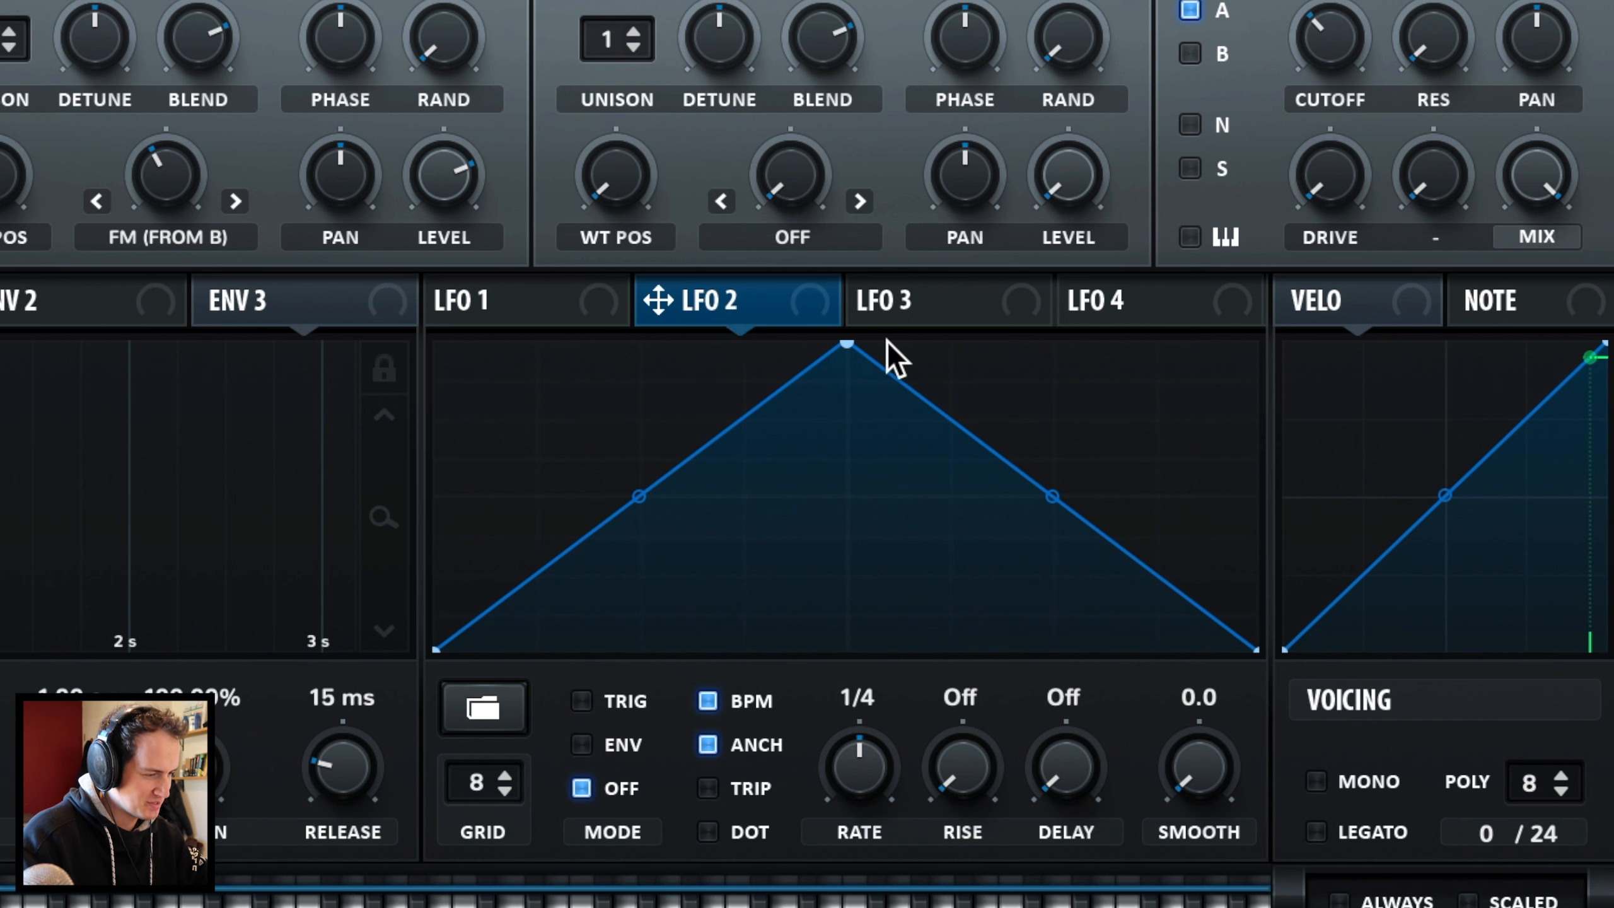
{"action": "left_click_drag", "start_coordinate": [852, 347], "coordinate": [483, 332]}
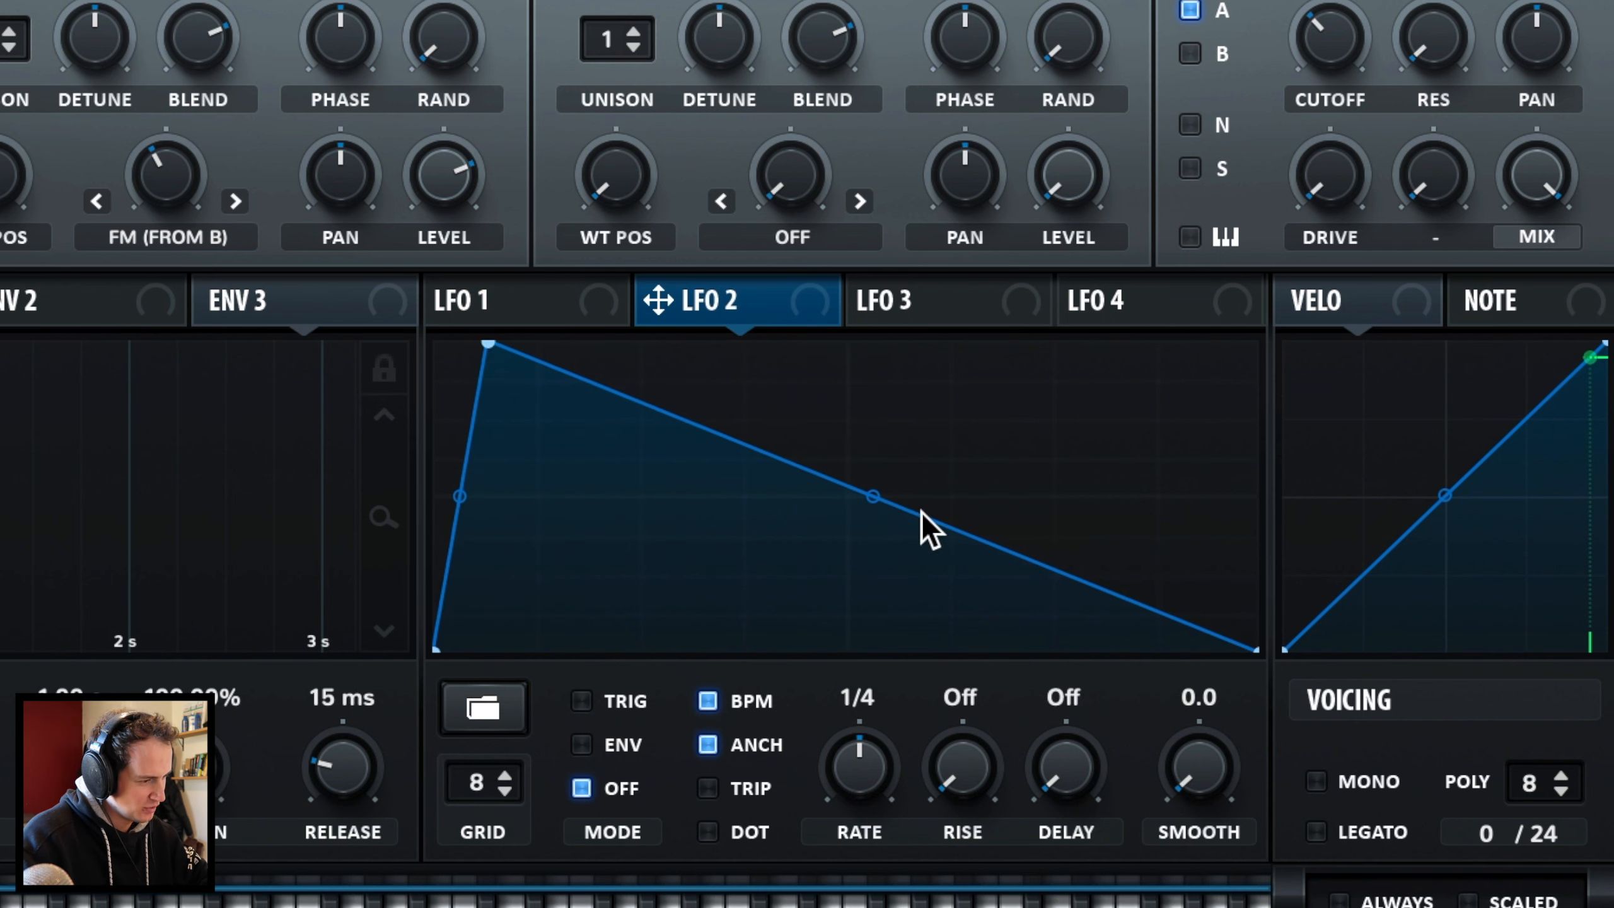
{"action": "double_click", "coordinate": [968, 508]}
{"action": "left_click_drag", "start_coordinate": [968, 508], "coordinate": [947, 371]}
{"action": "left_click", "coordinate": [597, 702]}
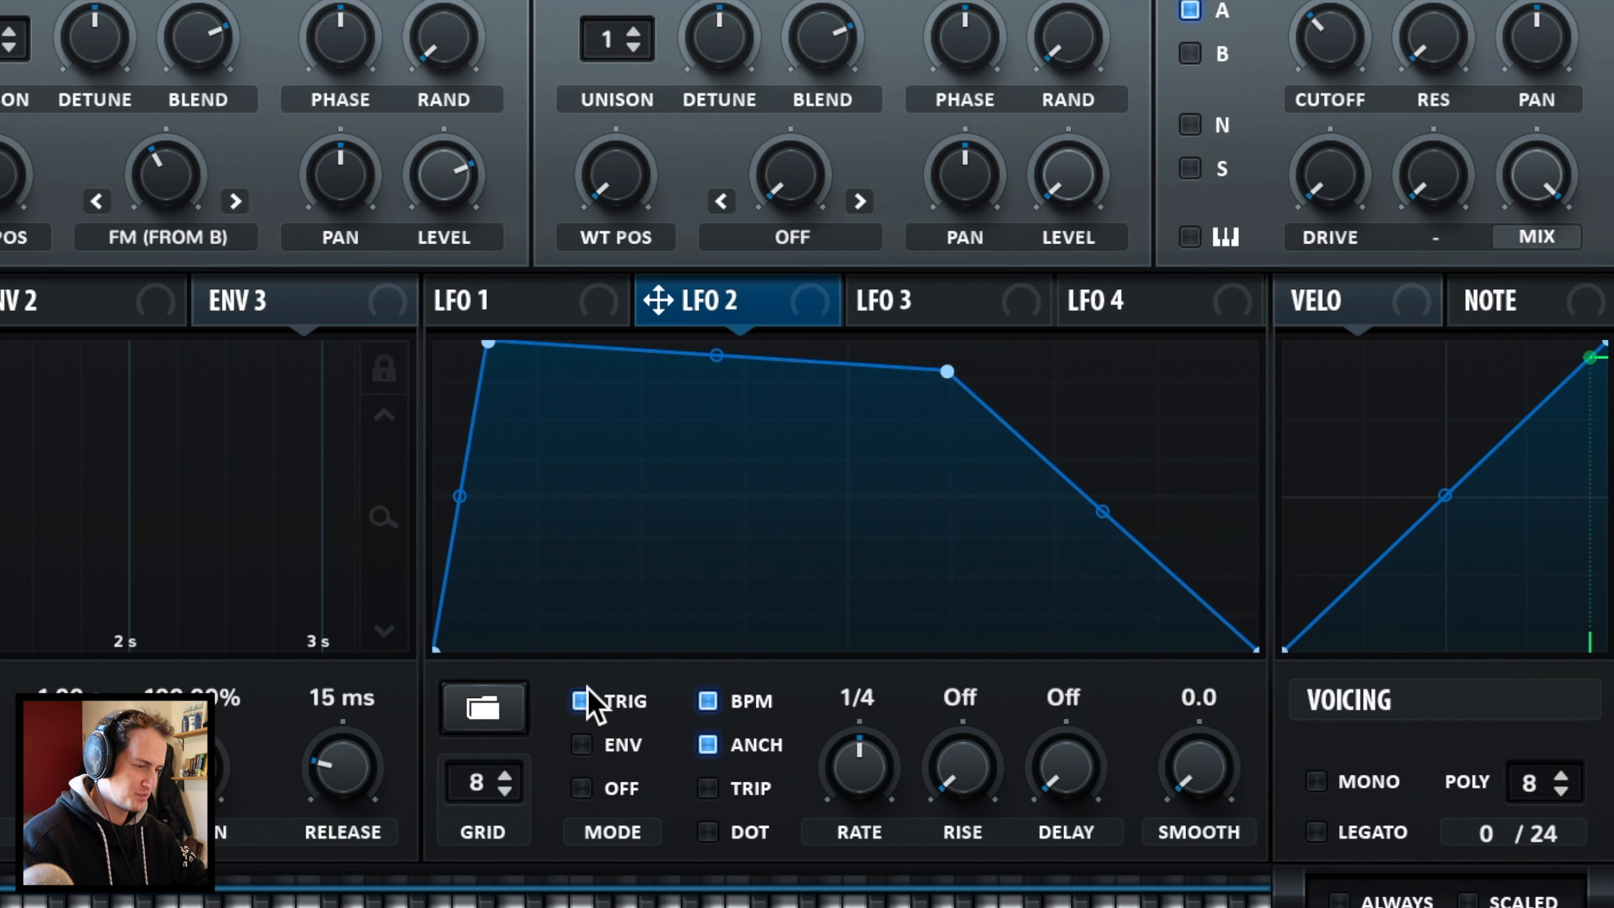
{"action": "left_click", "coordinate": [708, 788]}
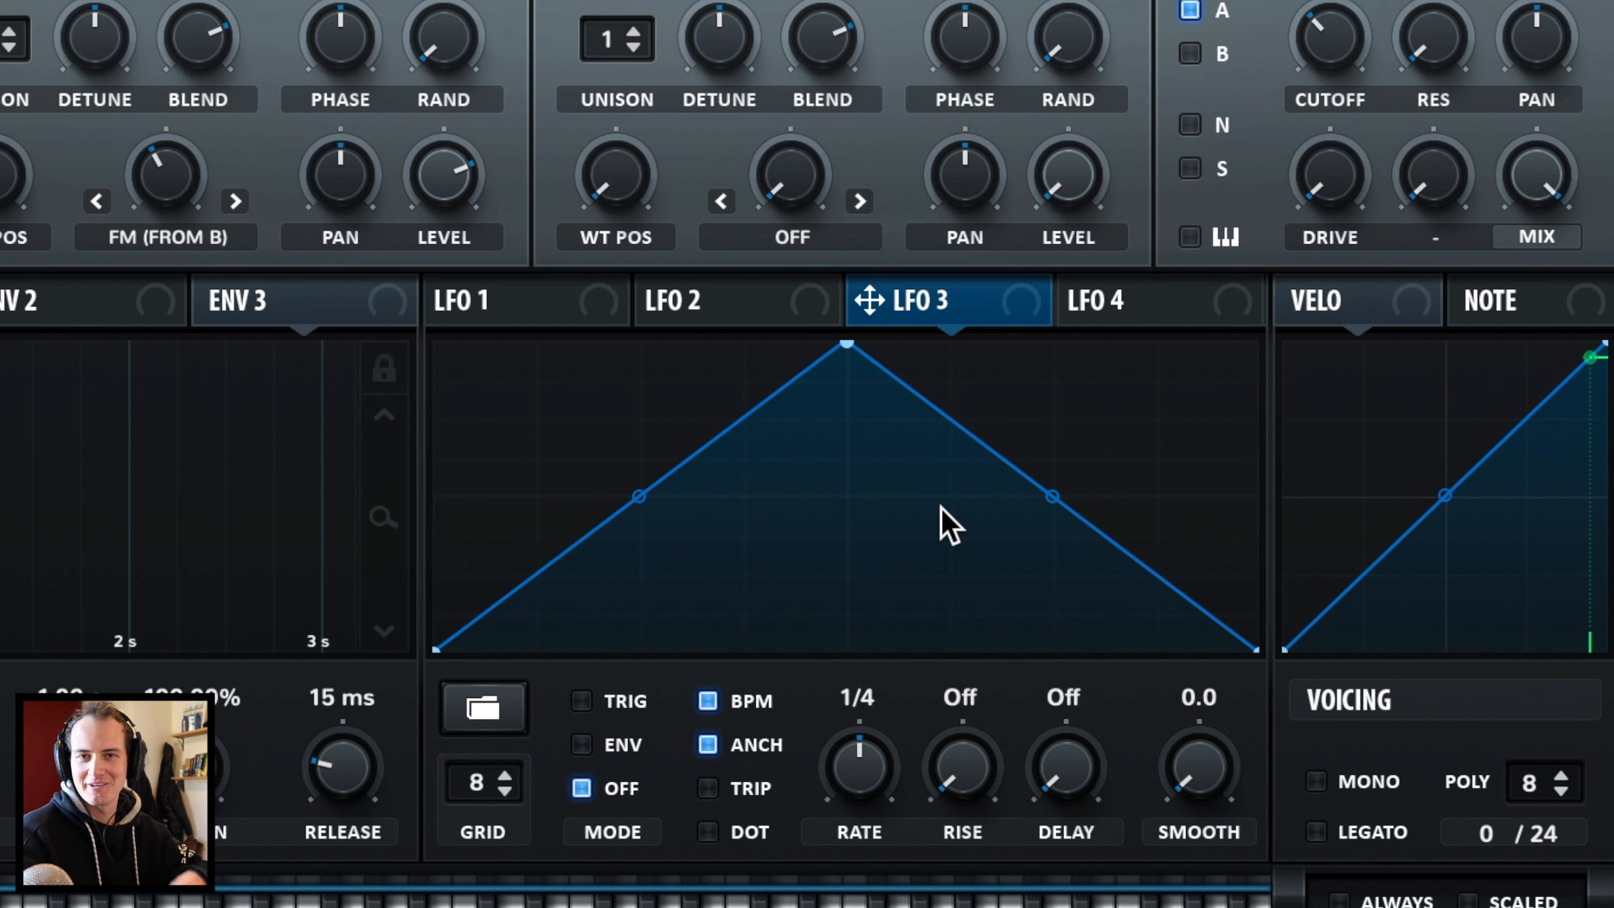
Step: Reshape LFO 3 into a short, low plateau that falls to zero before the middle of the cycle
{"action": "left_click_drag", "start_coordinate": [845, 346], "coordinate": [414, 570]}
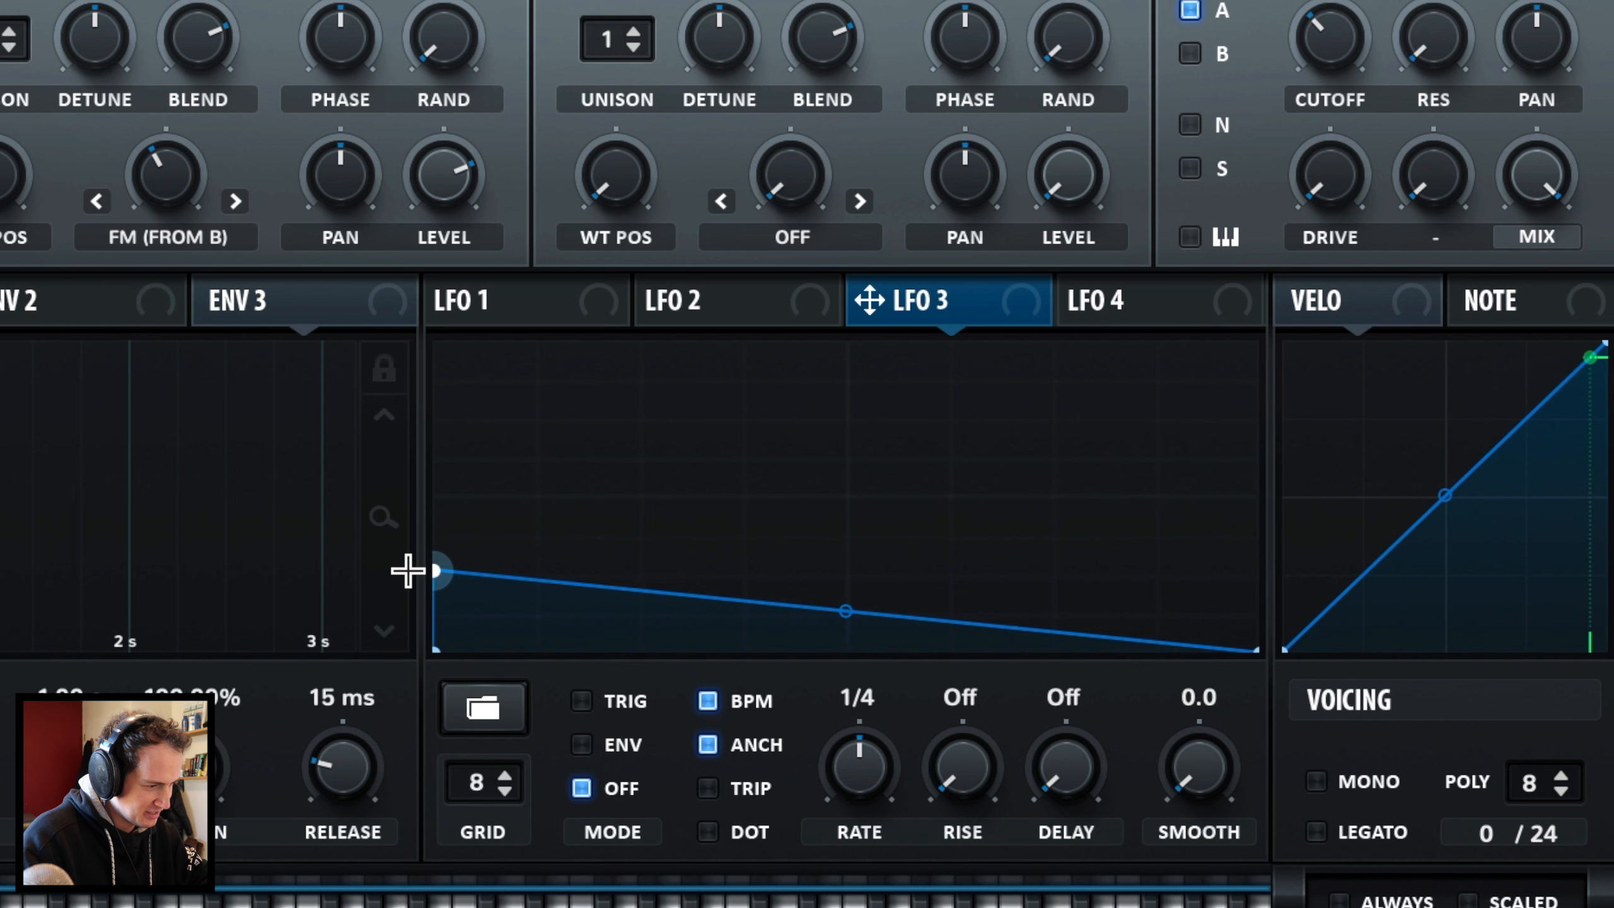
{"action": "double_click", "coordinate": [621, 596]}
{"action": "double_click", "coordinate": [738, 602]}
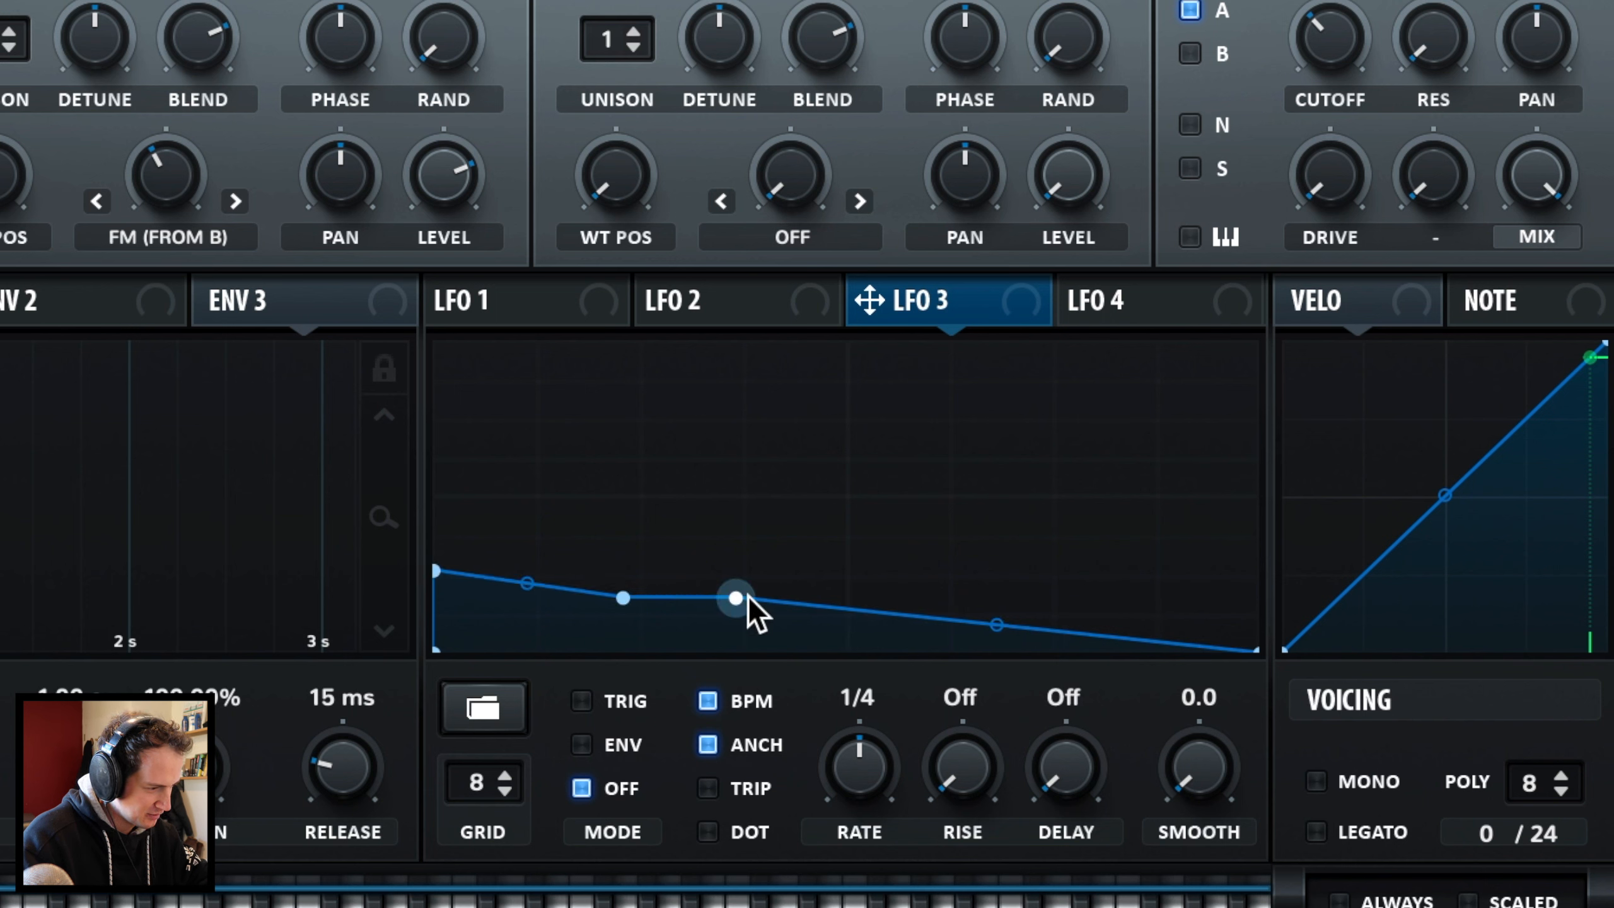
{"action": "left_click_drag", "start_coordinate": [739, 602], "coordinate": [729, 650]}
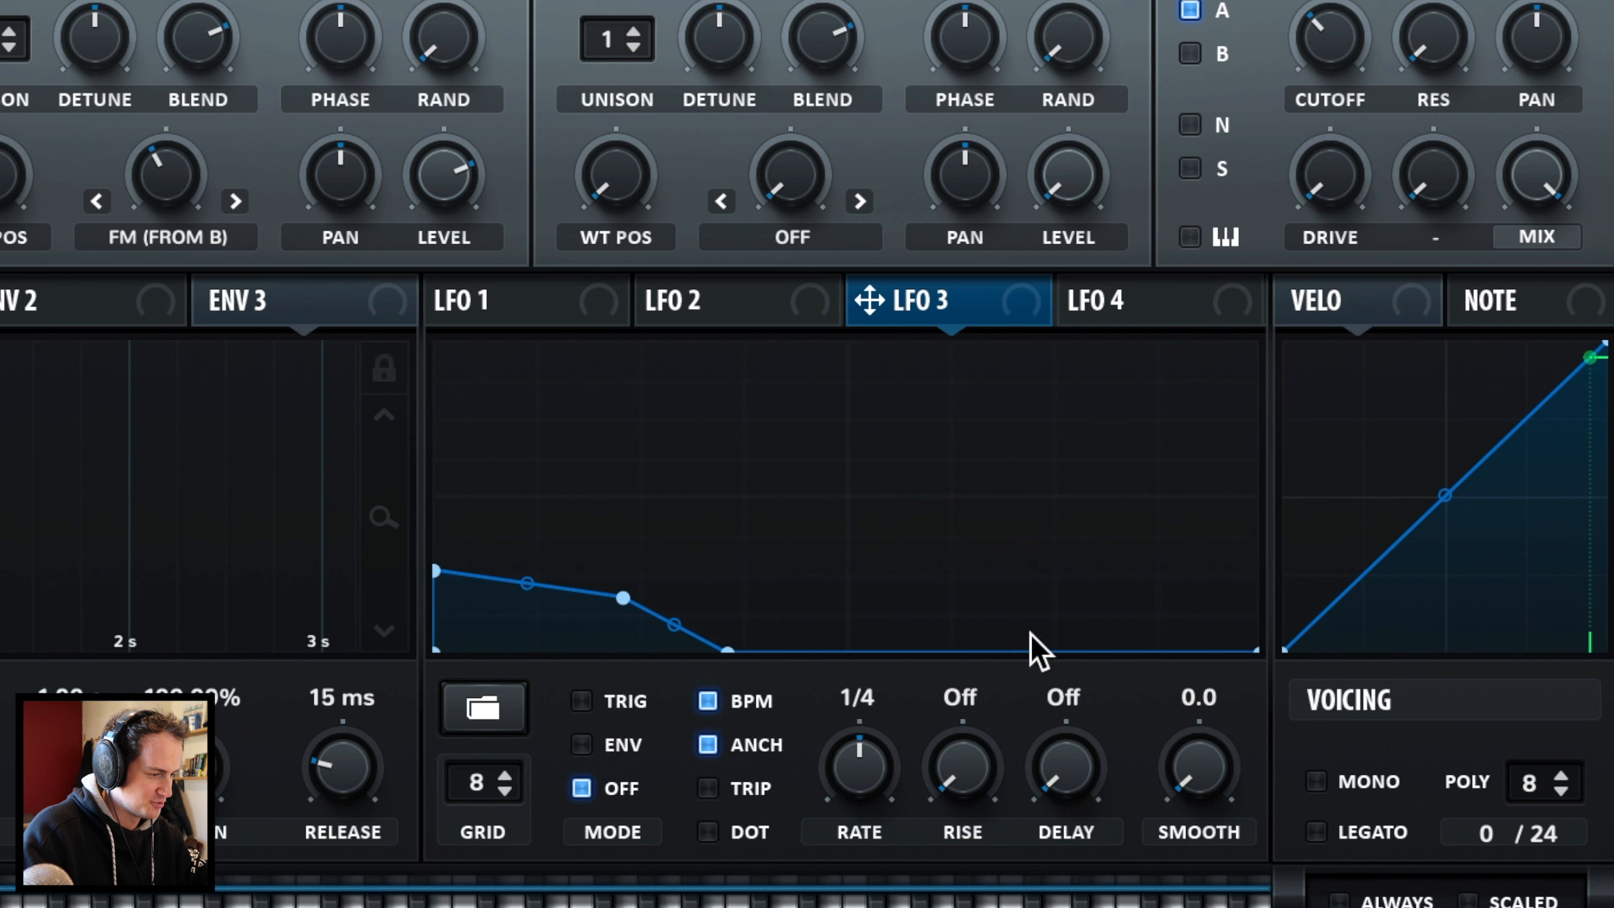
{"action": "left_click_drag", "start_coordinate": [436, 571], "coordinate": [442, 578]}
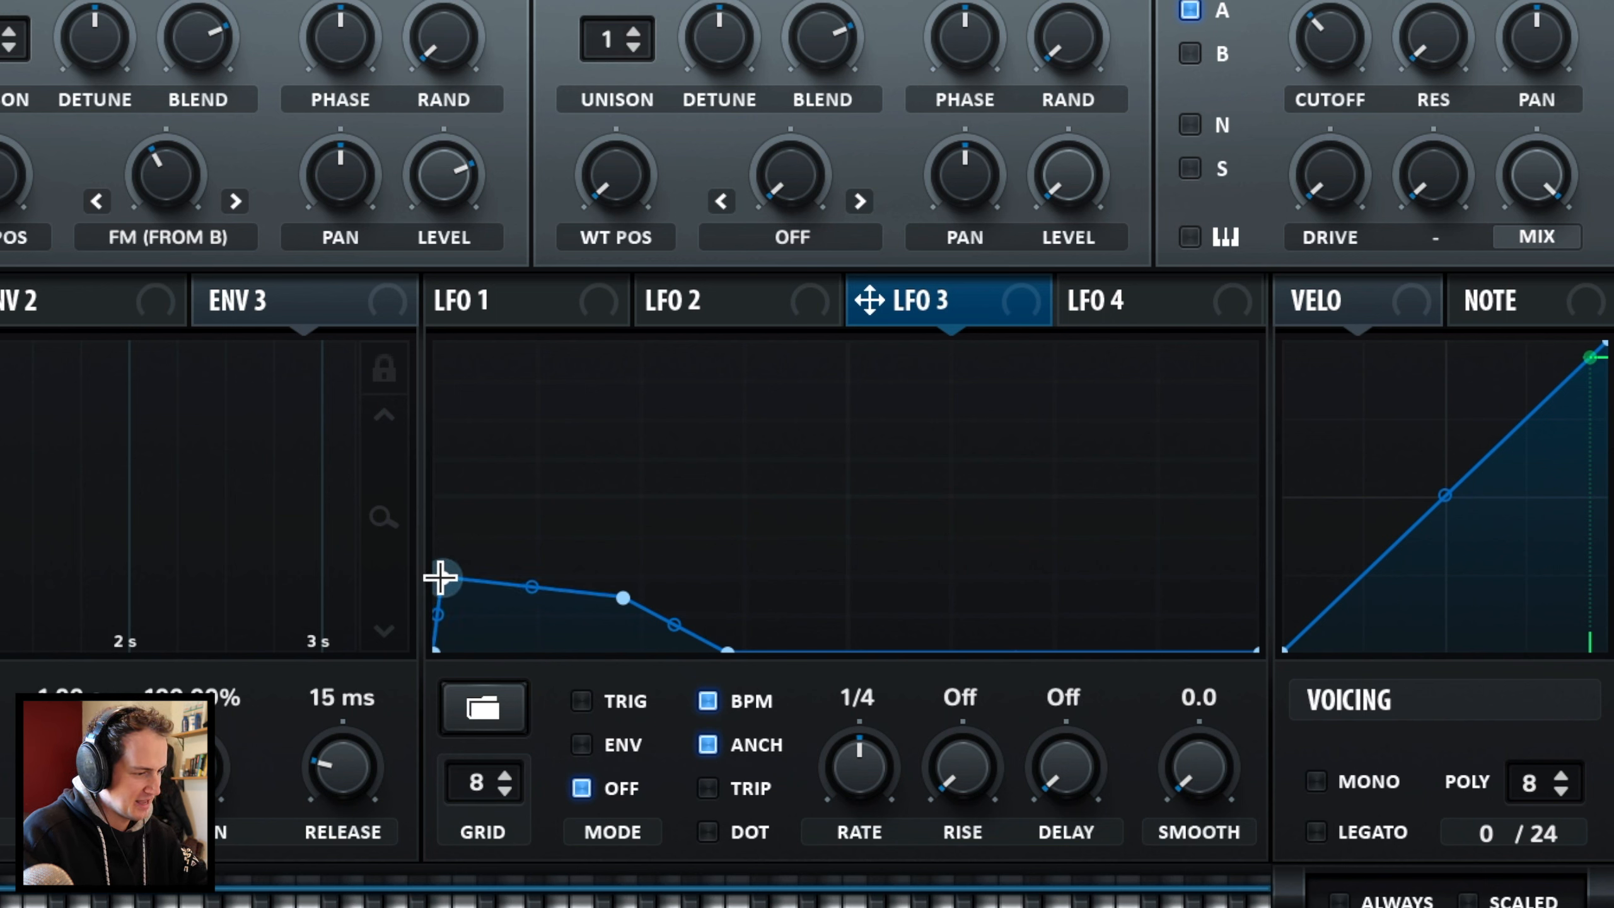
Step: Set LFO 3 to Trig mode at a 1/2 rate and slightly lower the point at the plateau's end
{"action": "left_click", "coordinate": [600, 694]}
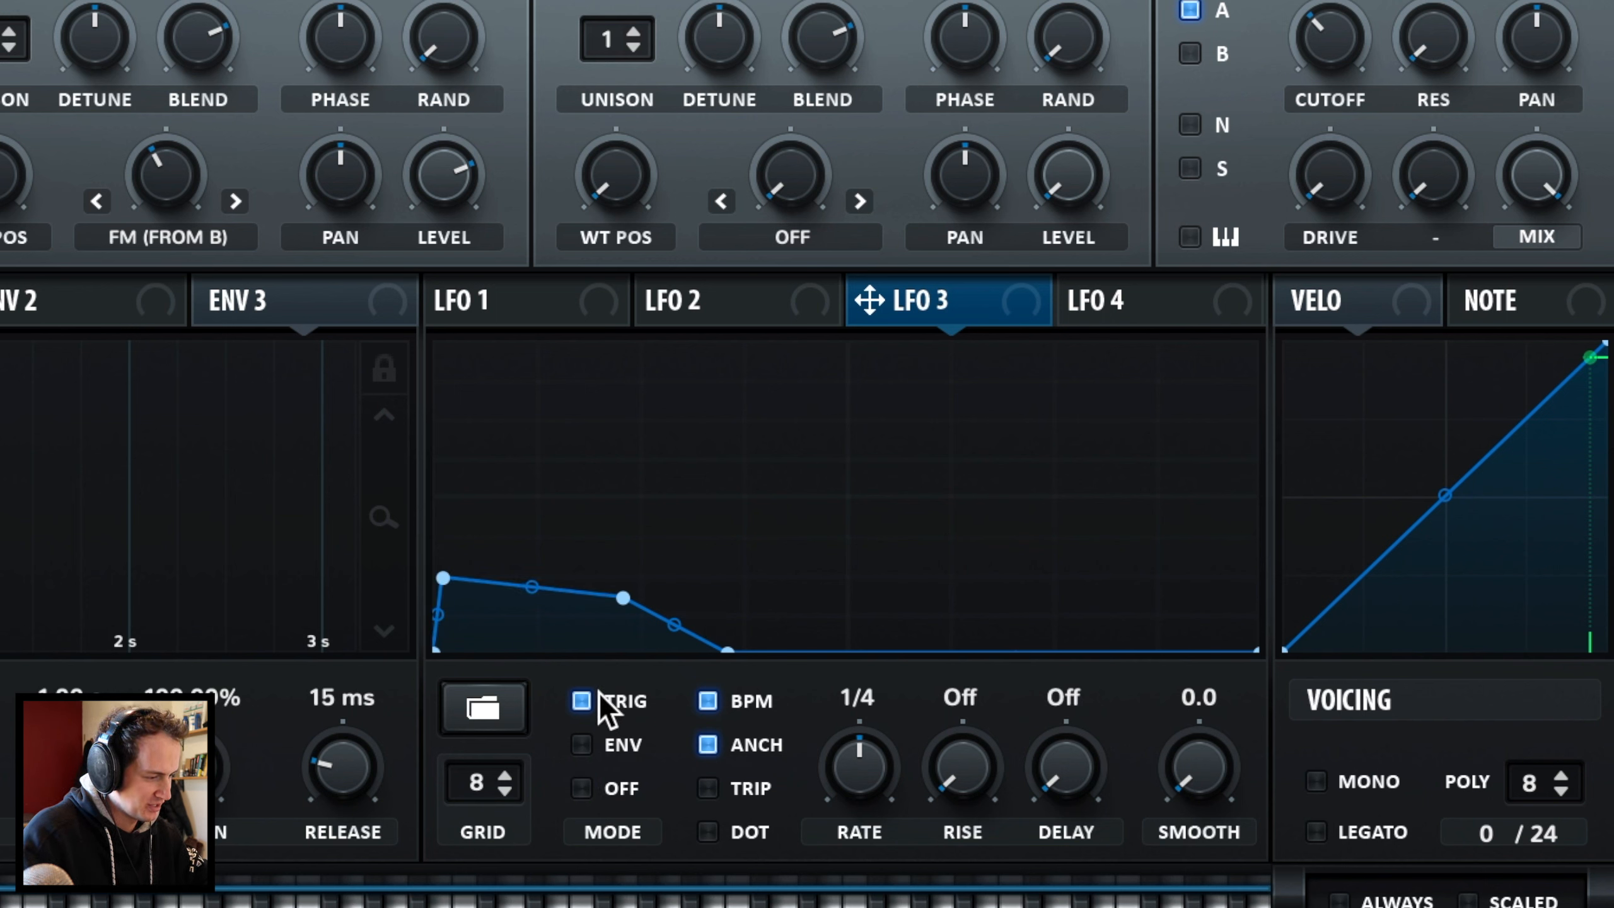
{"action": "left_click_drag", "start_coordinate": [865, 786], "coordinate": [852, 810]}
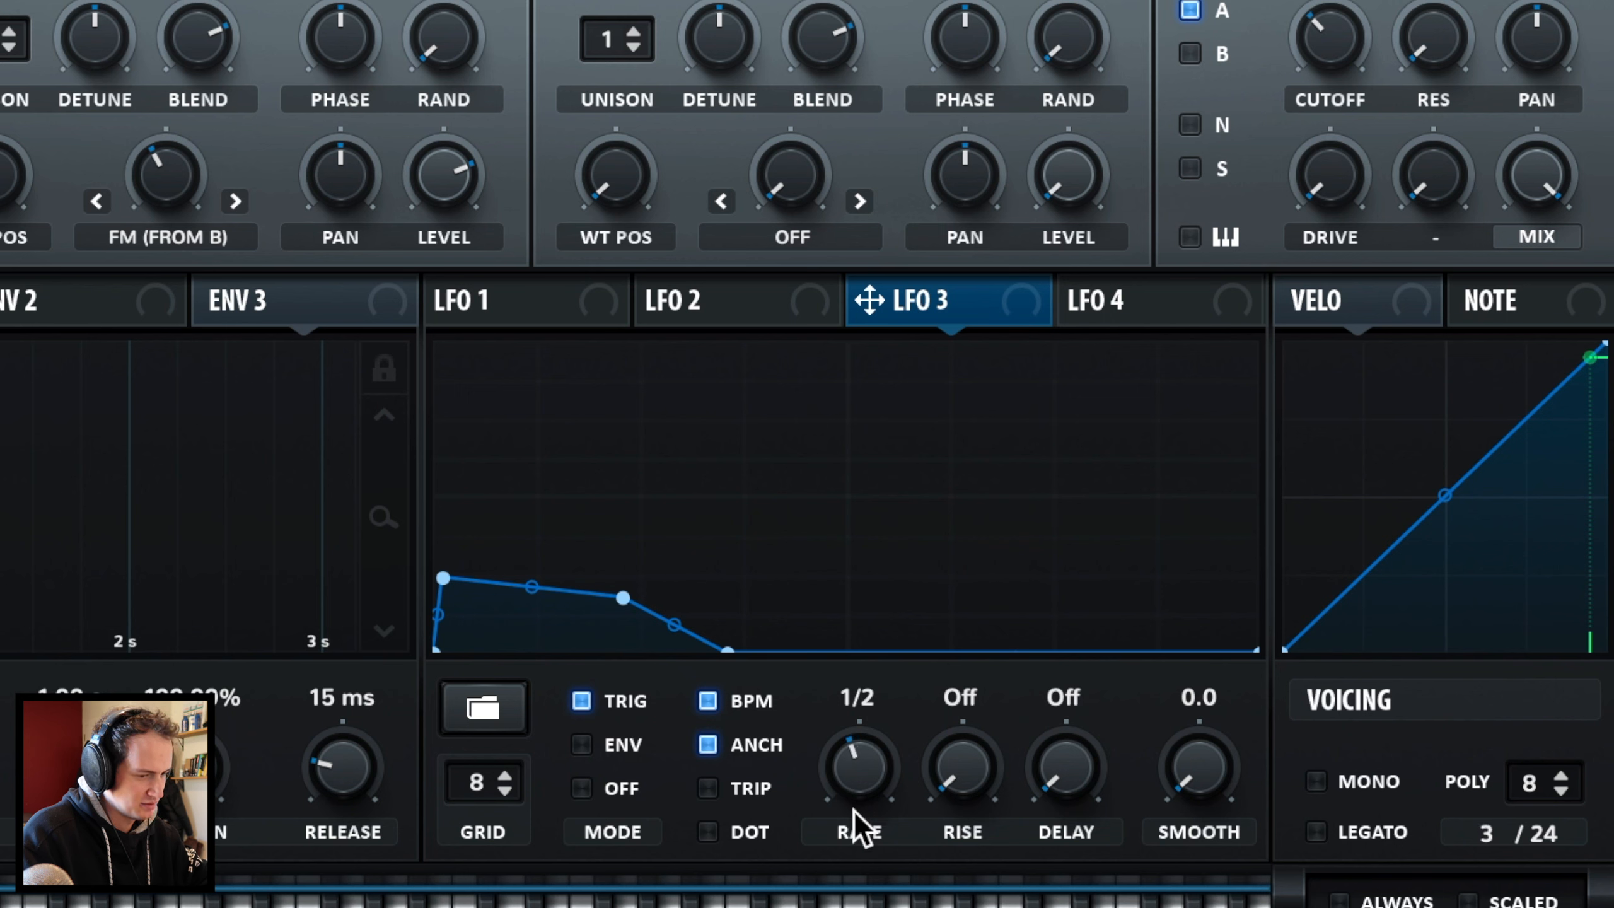
{"action": "left_click_drag", "start_coordinate": [624, 597], "coordinate": [626, 612]}
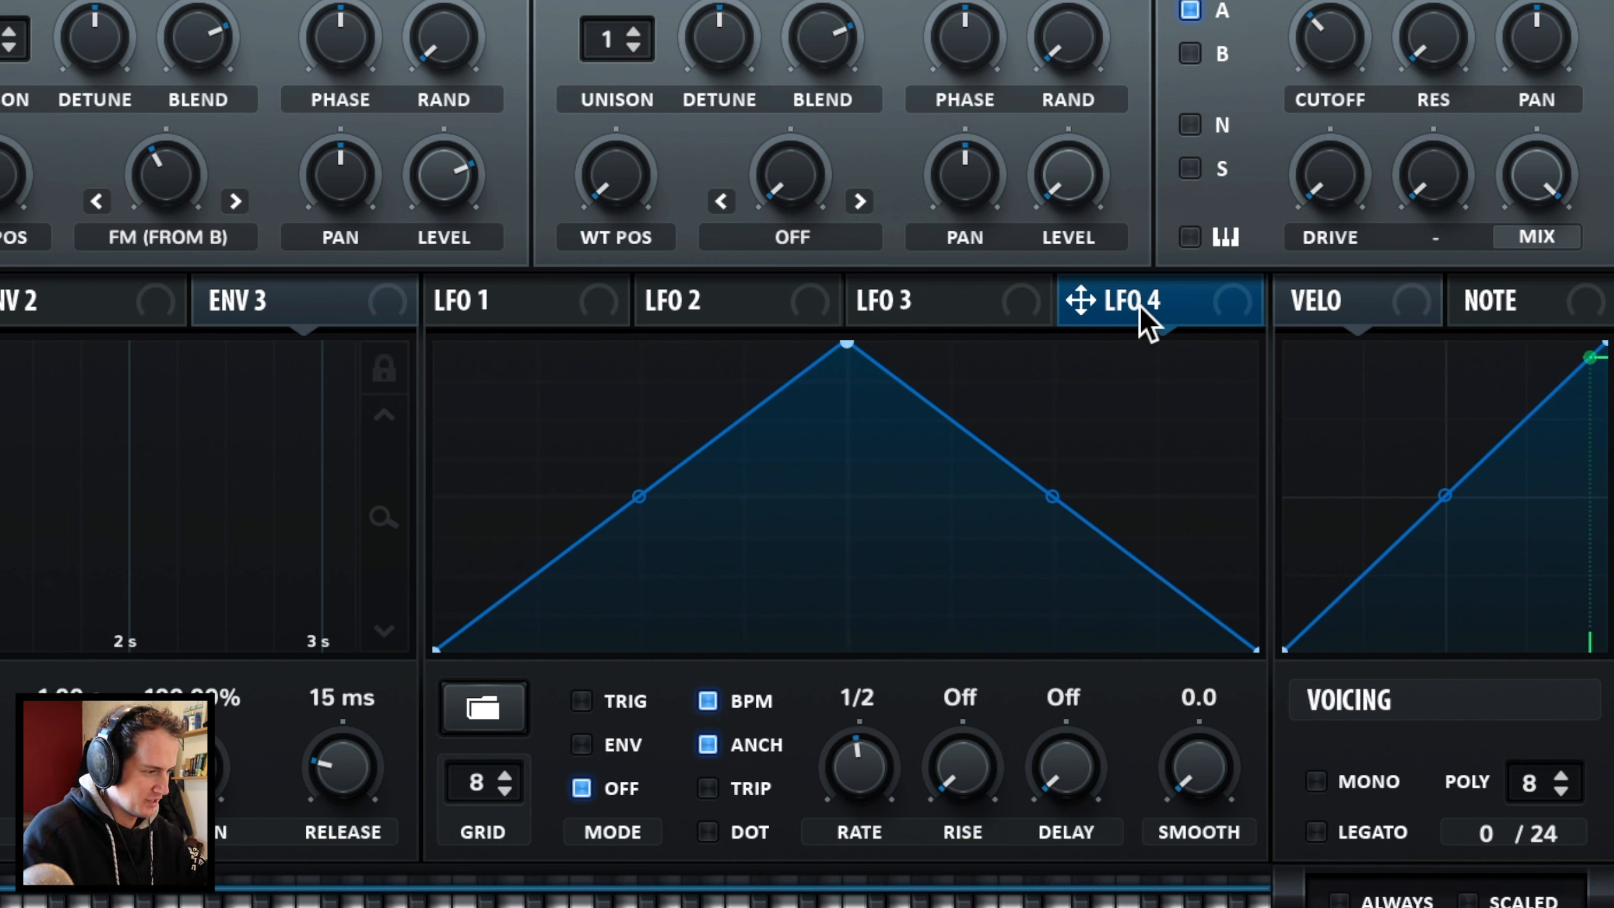
Step: Assign LFO 4 to modulate the filter cutoff and the Phaser effect's mix
{"action": "left_click_drag", "start_coordinate": [1138, 302], "coordinate": [1328, 44]}
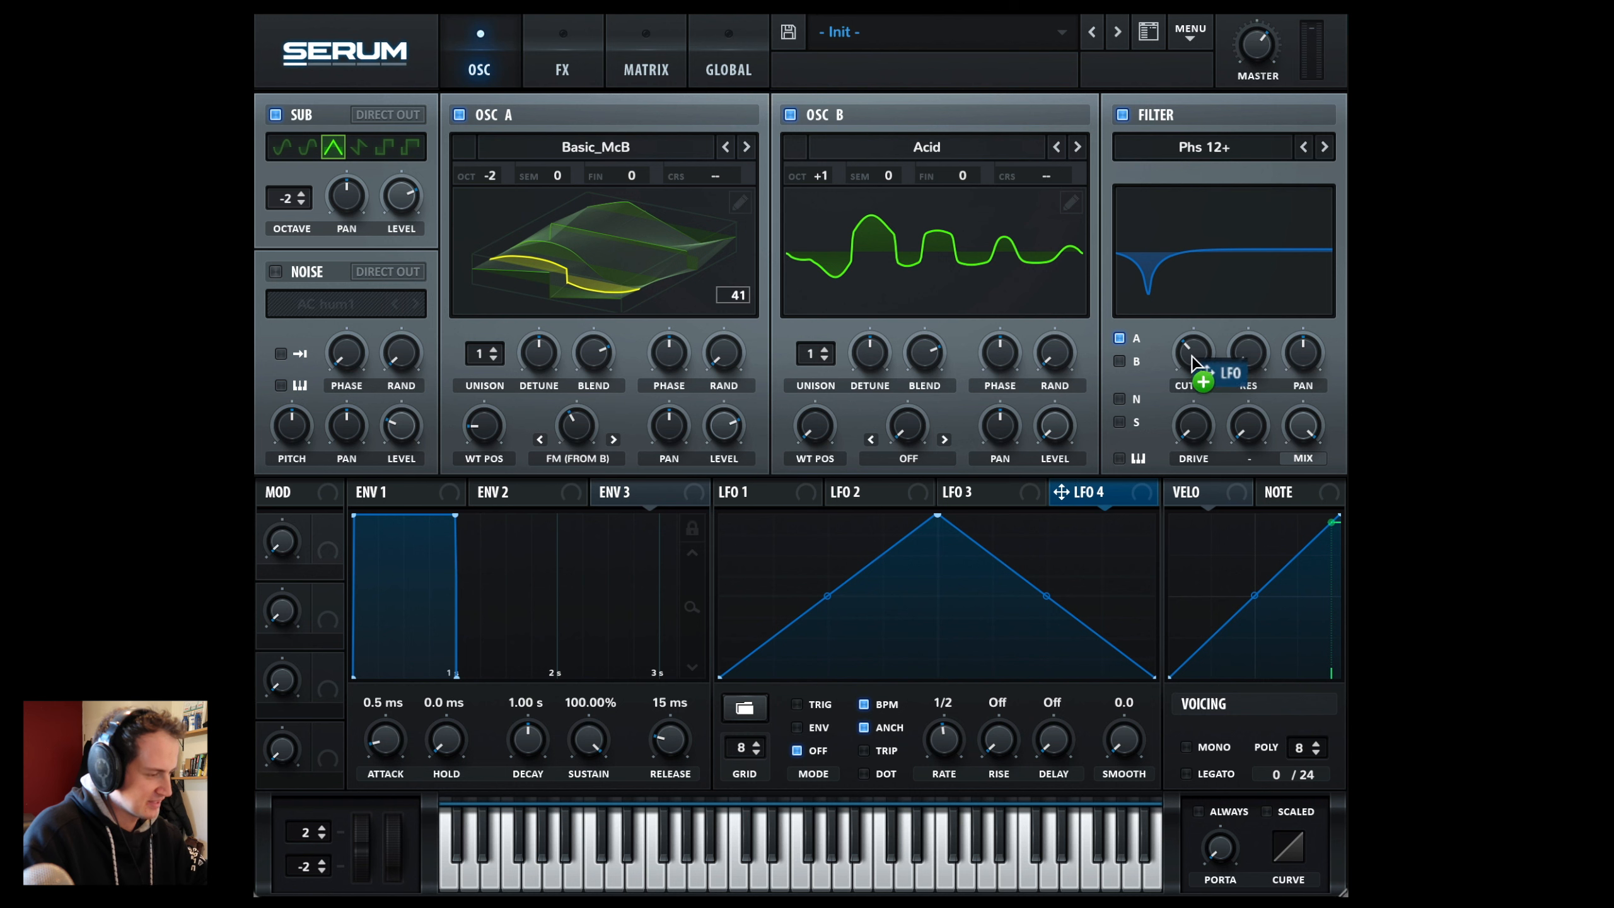
{"action": "left_click_drag", "start_coordinate": [1192, 356], "coordinate": [1192, 356]}
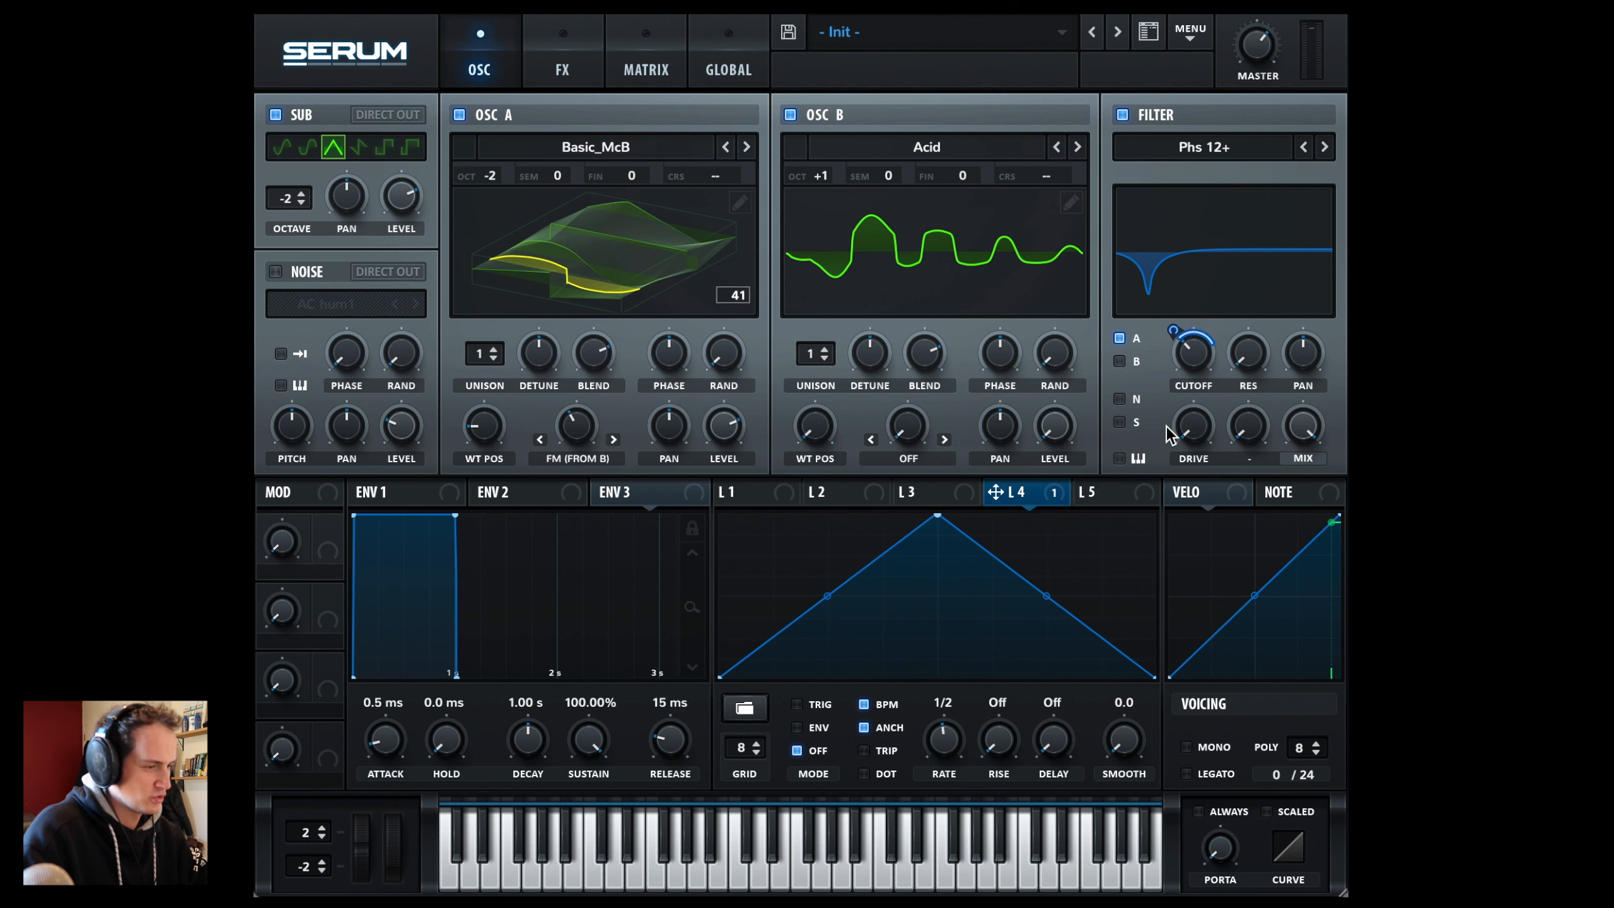
{"action": "left_click", "coordinate": [562, 69]}
{"action": "left_click_drag", "start_coordinate": [995, 491], "coordinate": [1193, 161]}
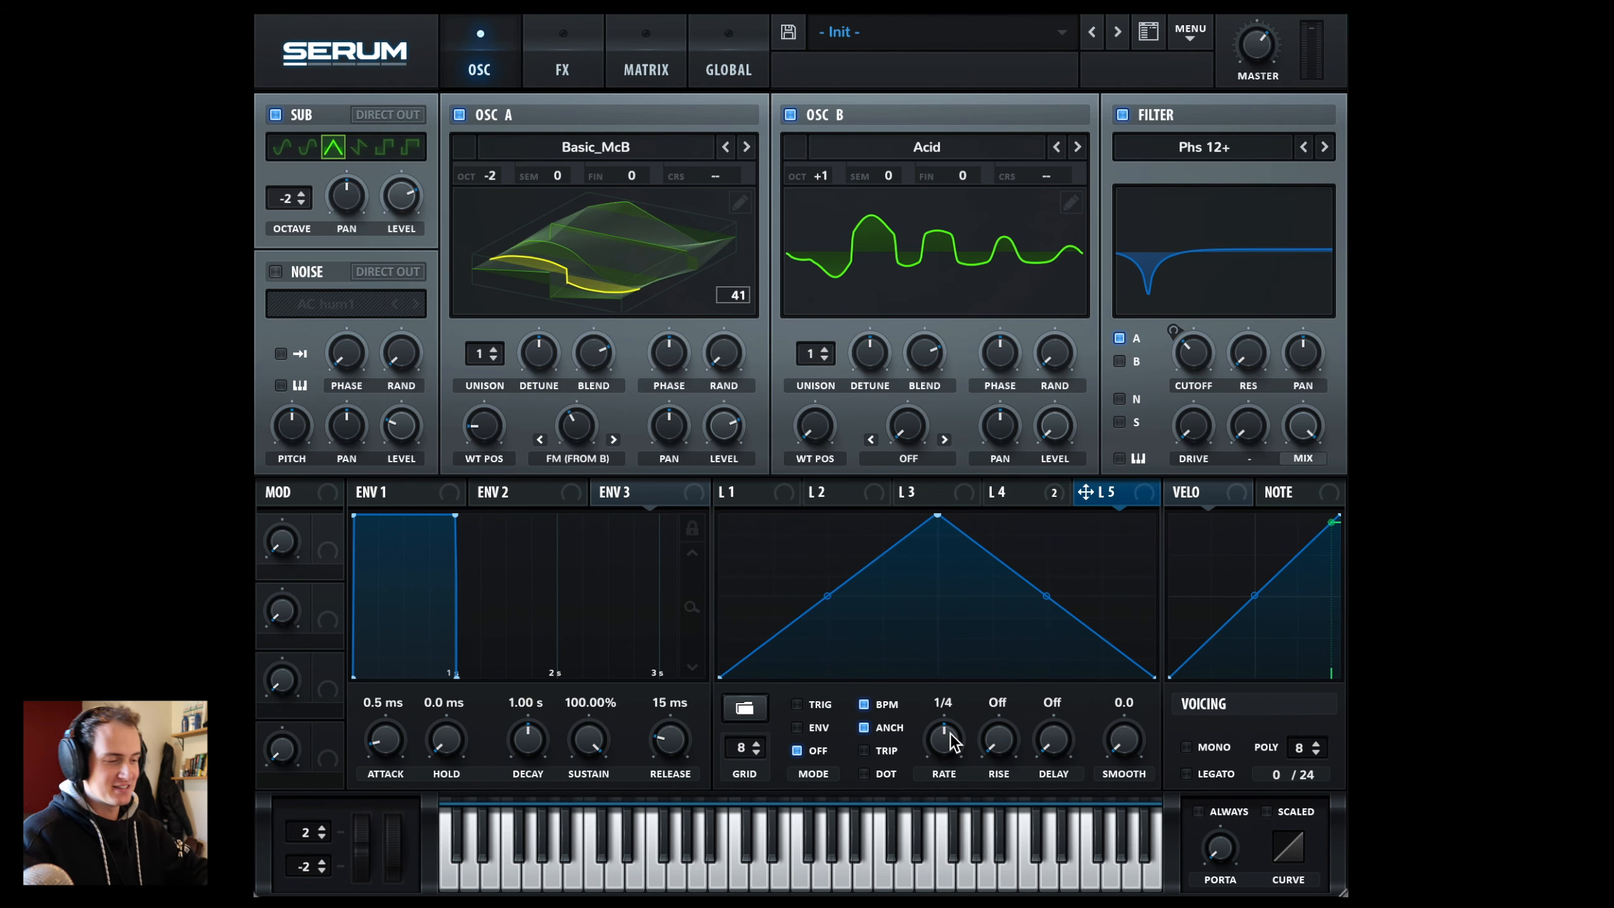
Step: Set LFO 5's rate to 1/2 and add points to draw a curved rise to a late peak followed by a steep fall
{"action": "mouse_move", "coordinate": [946, 742]}
{"action": "left_mouse_down"}
{"action": "mouse_move", "coordinate": [931, 764]}
{"action": "mouse_move", "coordinate": [933, 746]}
{"action": "left_mouse_up"}
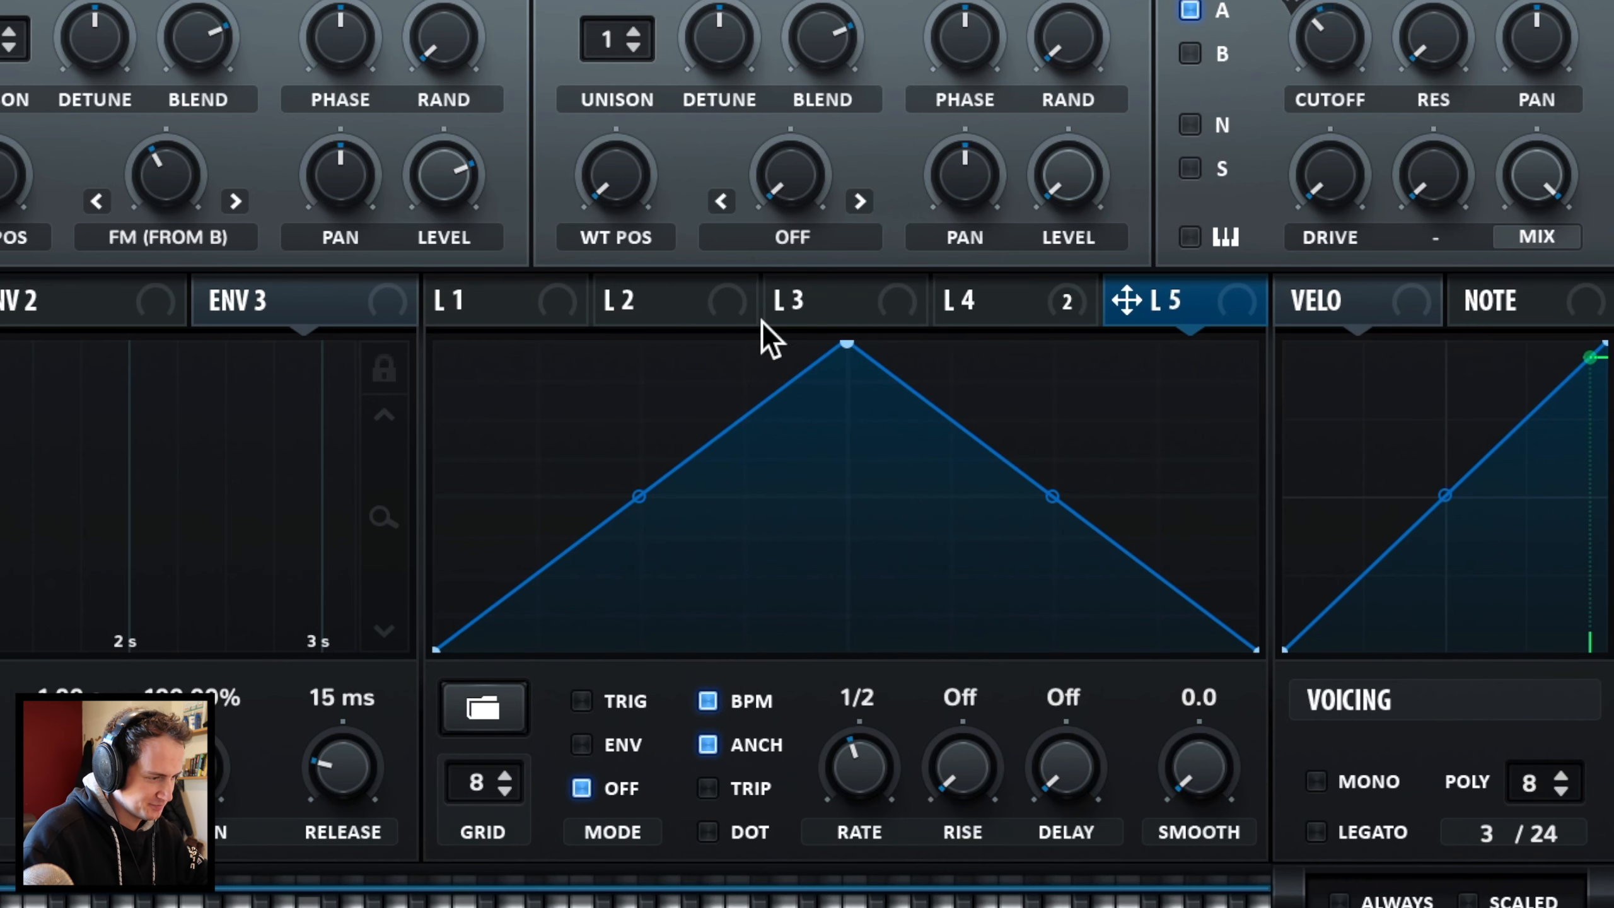
{"action": "left_click_drag", "start_coordinate": [842, 349], "coordinate": [817, 449]}
{"action": "double_click", "coordinate": [951, 396]}
{"action": "left_click_drag", "start_coordinate": [952, 397], "coordinate": [917, 402]}
{"action": "double_click", "coordinate": [1087, 377]}
{"action": "left_click_drag", "start_coordinate": [1091, 363], "coordinate": [1023, 347]}
{"action": "double_click", "coordinate": [1177, 490]}
{"action": "left_click_drag", "start_coordinate": [625, 550], "coordinate": [624, 612]}
{"action": "left_click_drag", "start_coordinate": [818, 450], "coordinate": [793, 451]}
{"action": "left_click_drag", "start_coordinate": [916, 401], "coordinate": [885, 442]}
{"action": "left_click_drag", "start_coordinate": [1023, 347], "coordinate": [1050, 391]}
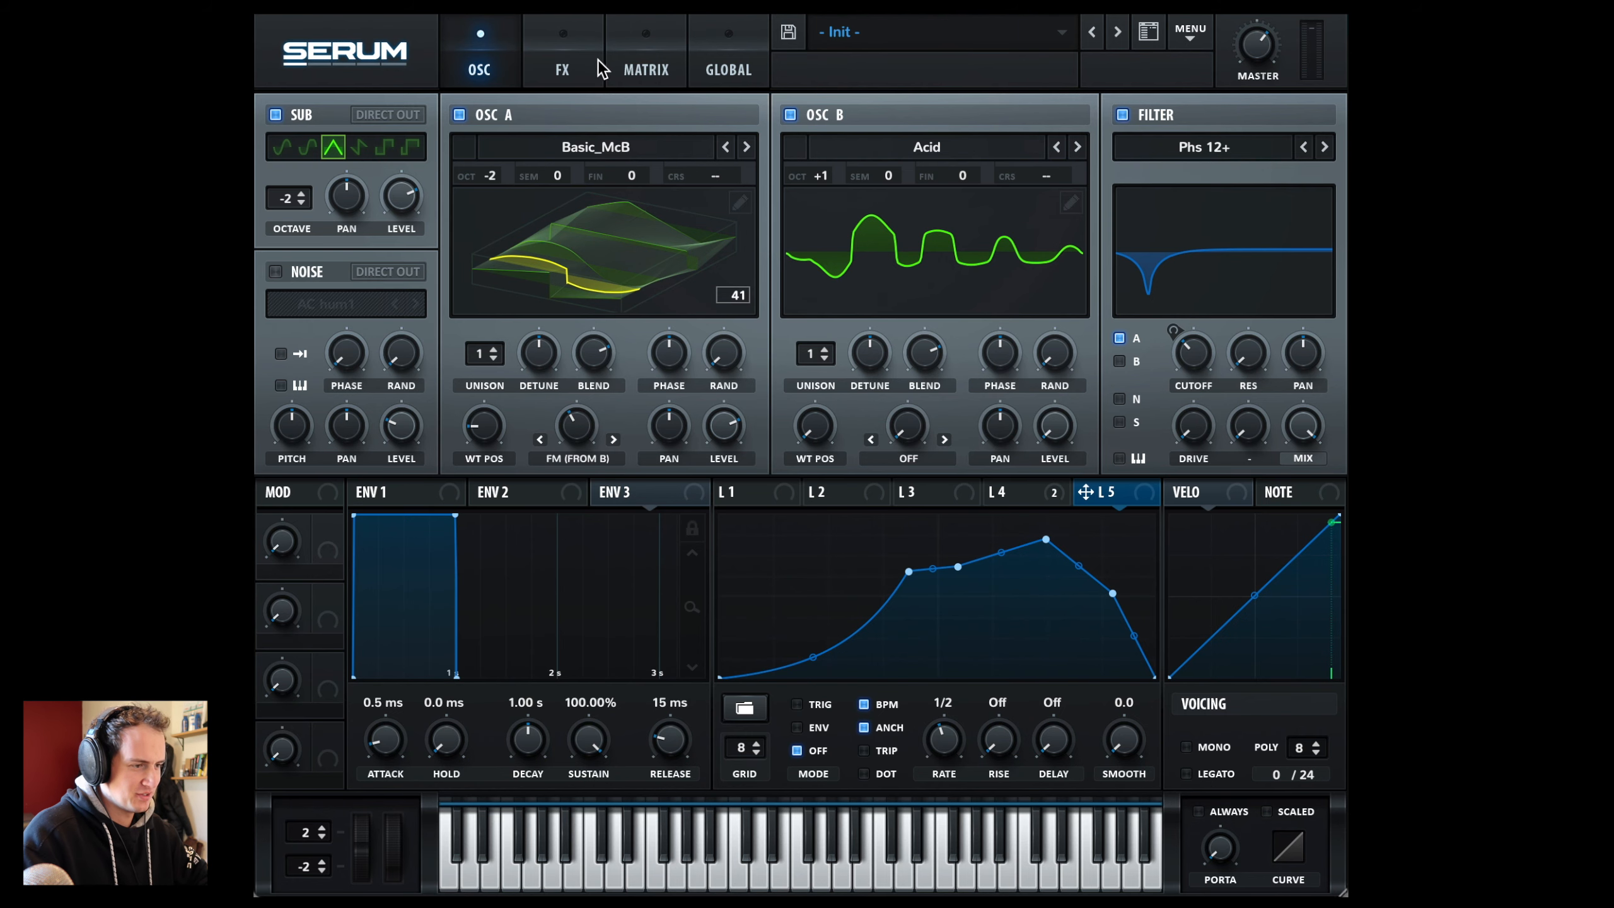
Step: Assign LFO 5 to modulate the Chorus effect's mix and adjust the modulation amount
{"action": "left_click", "coordinate": [599, 68]}
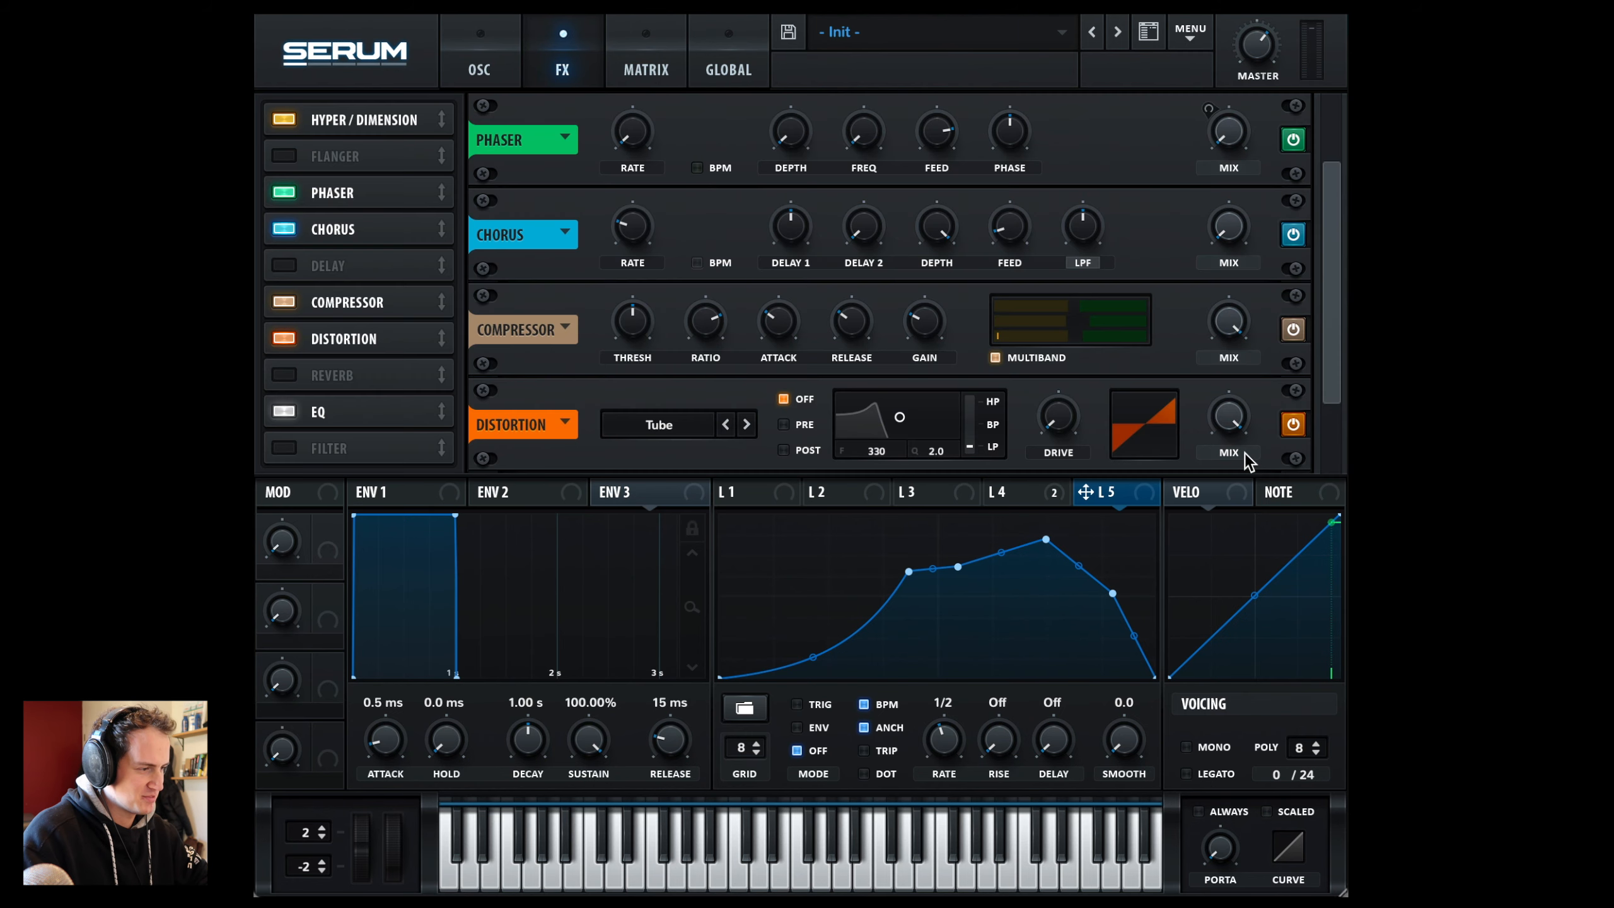
{"action": "left_click_drag", "start_coordinate": [1087, 492], "coordinate": [1211, 260]}
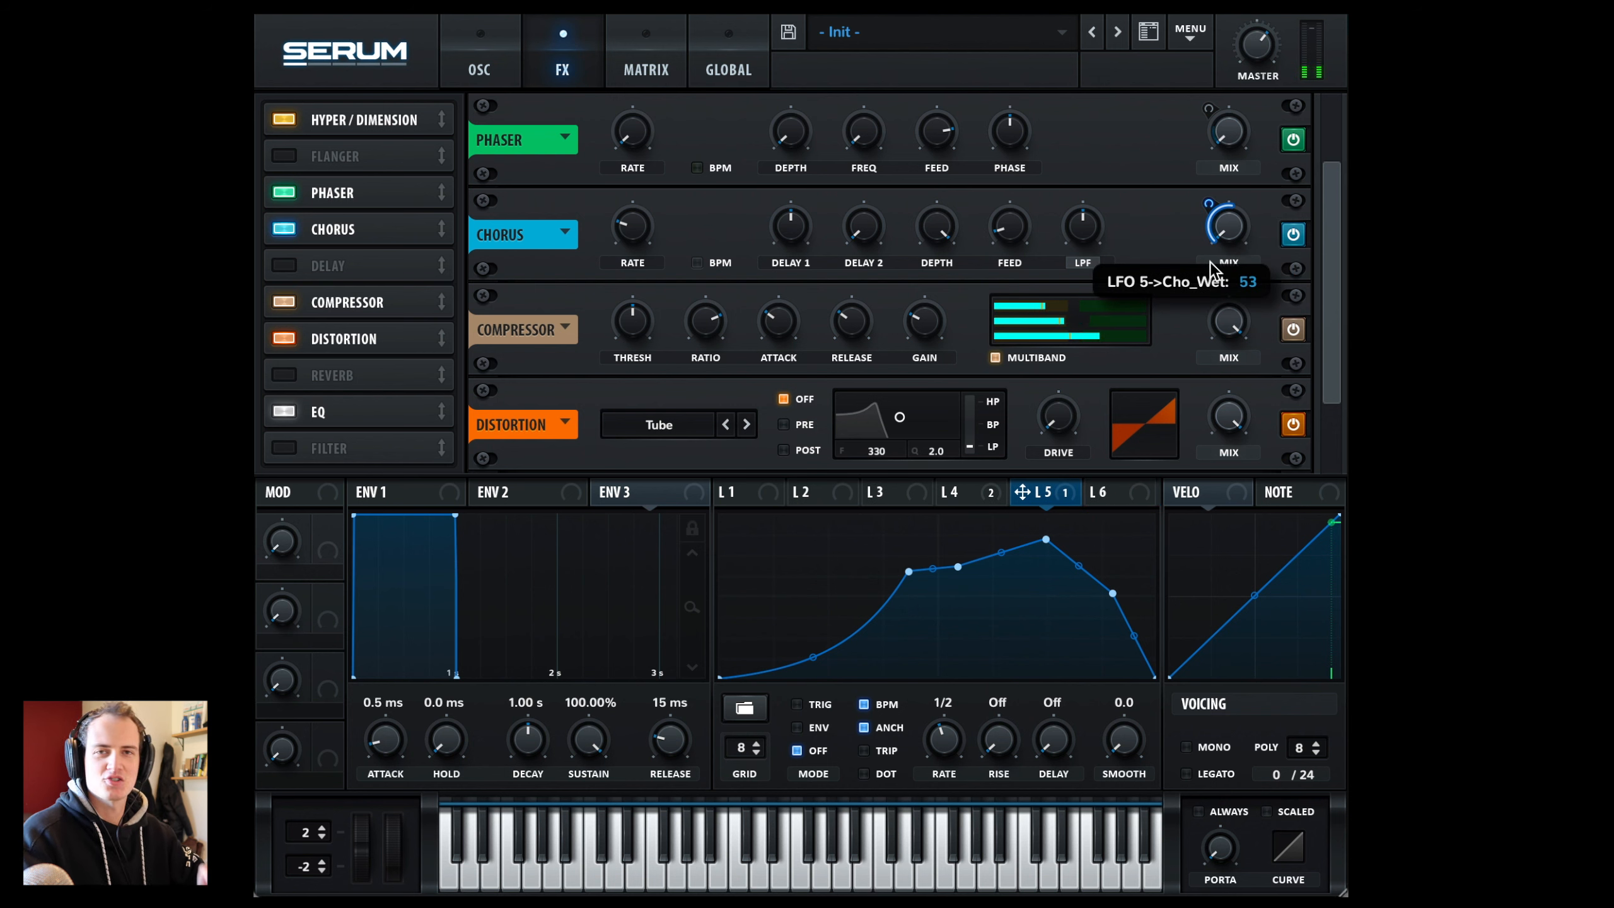
{"action": "left_click_drag", "start_coordinate": [1211, 261], "coordinate": [1207, 205]}
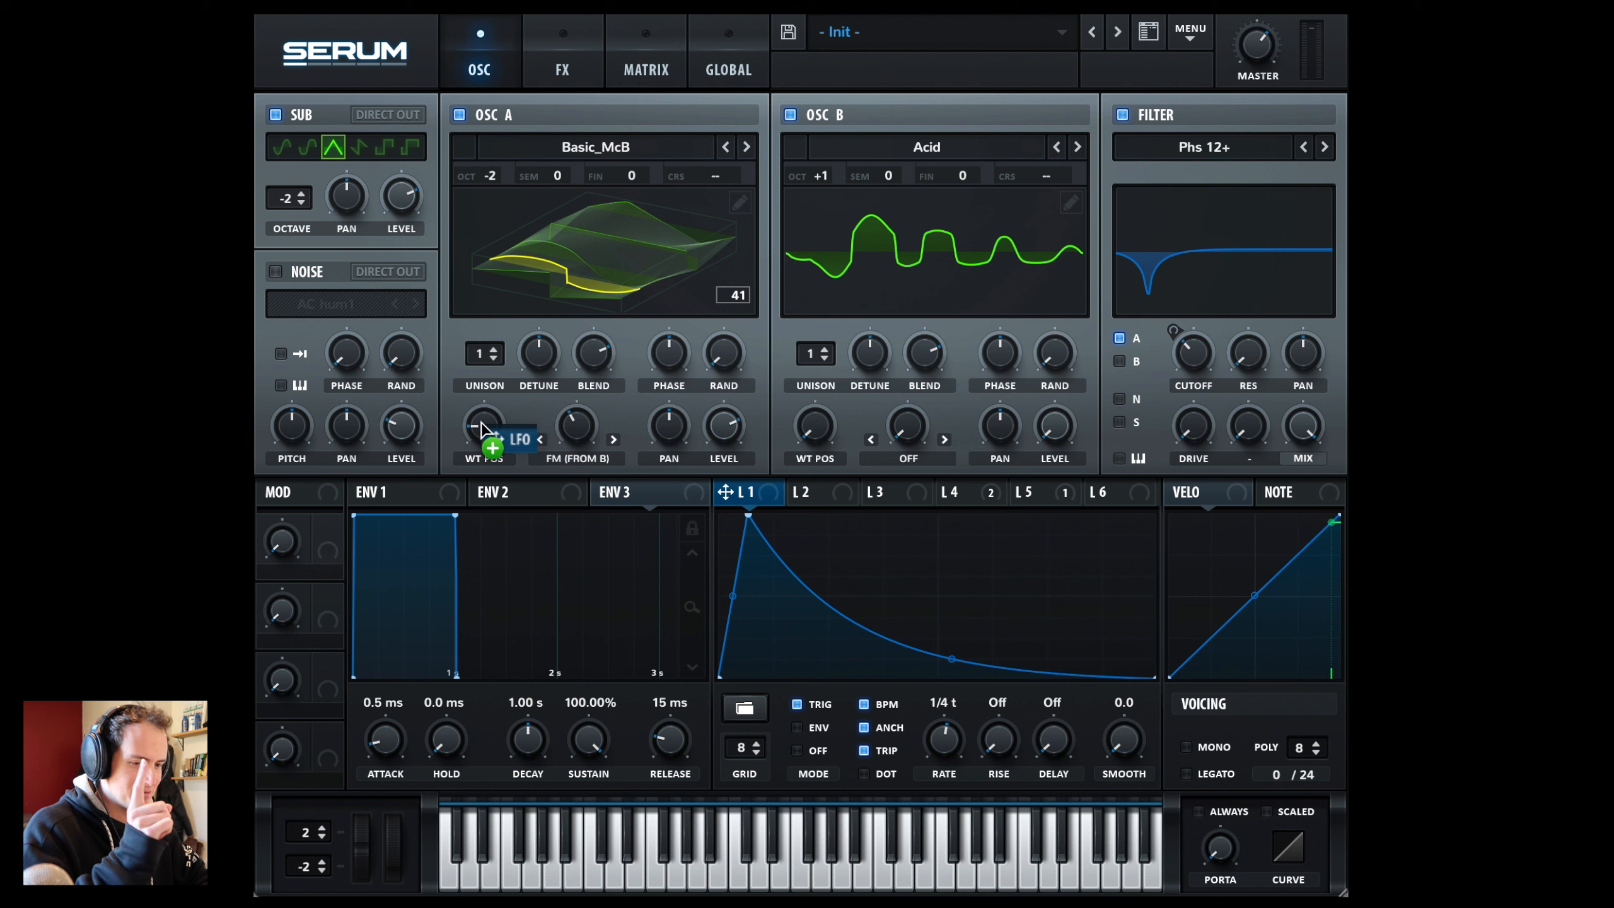
Step: Assign LFO 1 to modulate Osc A's wavetable position by a small amount, its FM (From B) amount, and the filter resonance
{"action": "left_click_drag", "start_coordinate": [482, 422], "coordinate": [459, 501]}
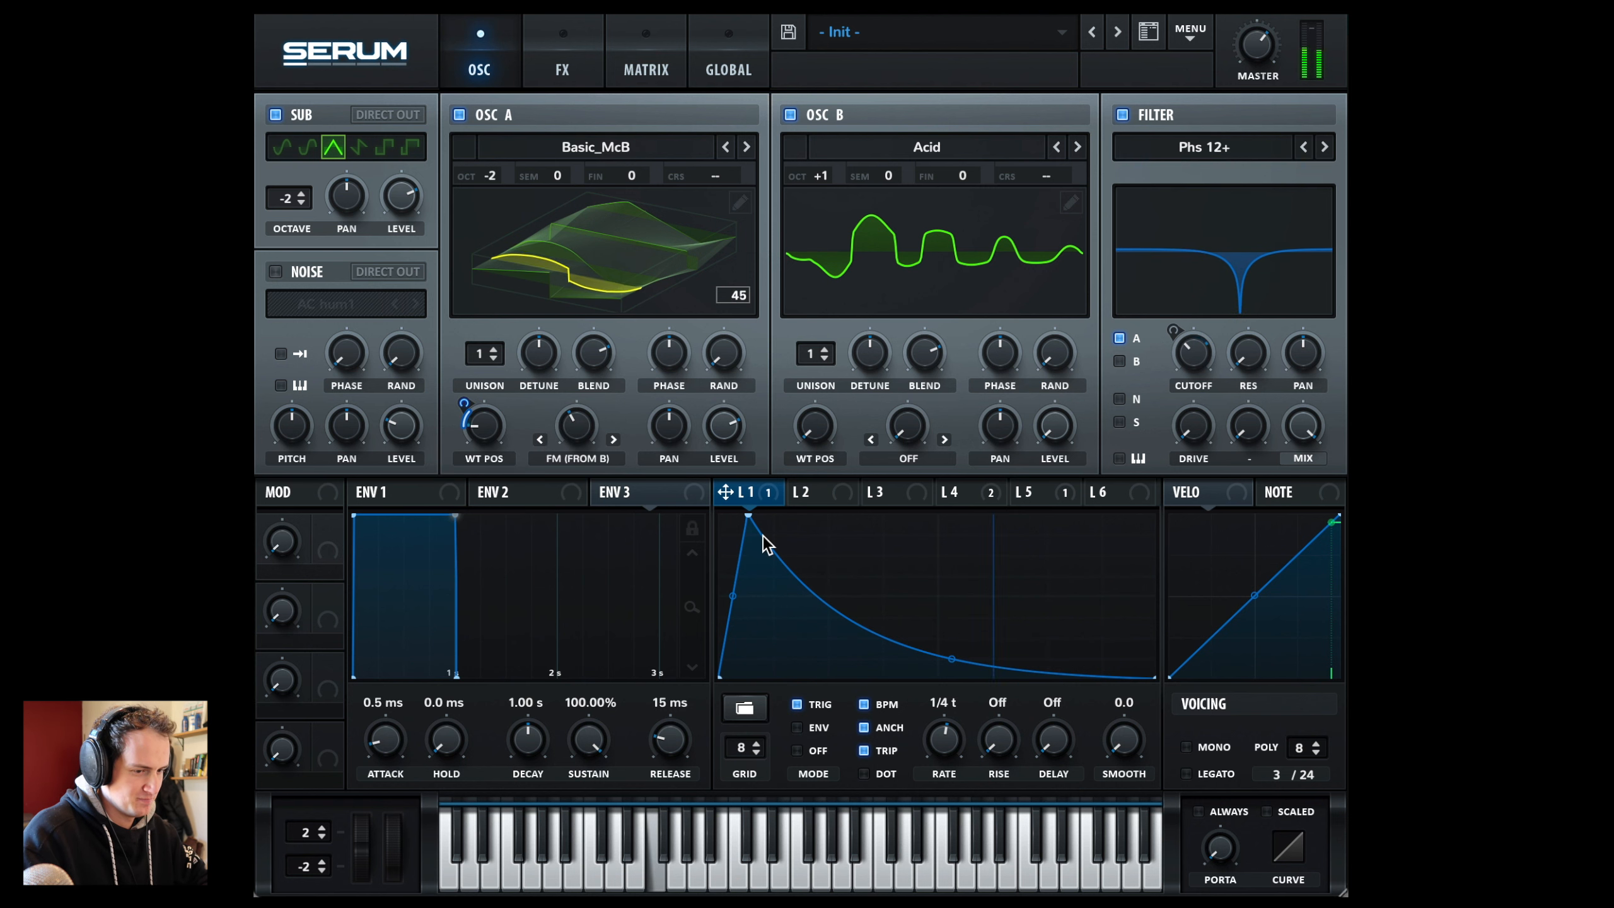
{"action": "left_click_drag", "start_coordinate": [724, 492], "coordinate": [565, 434]}
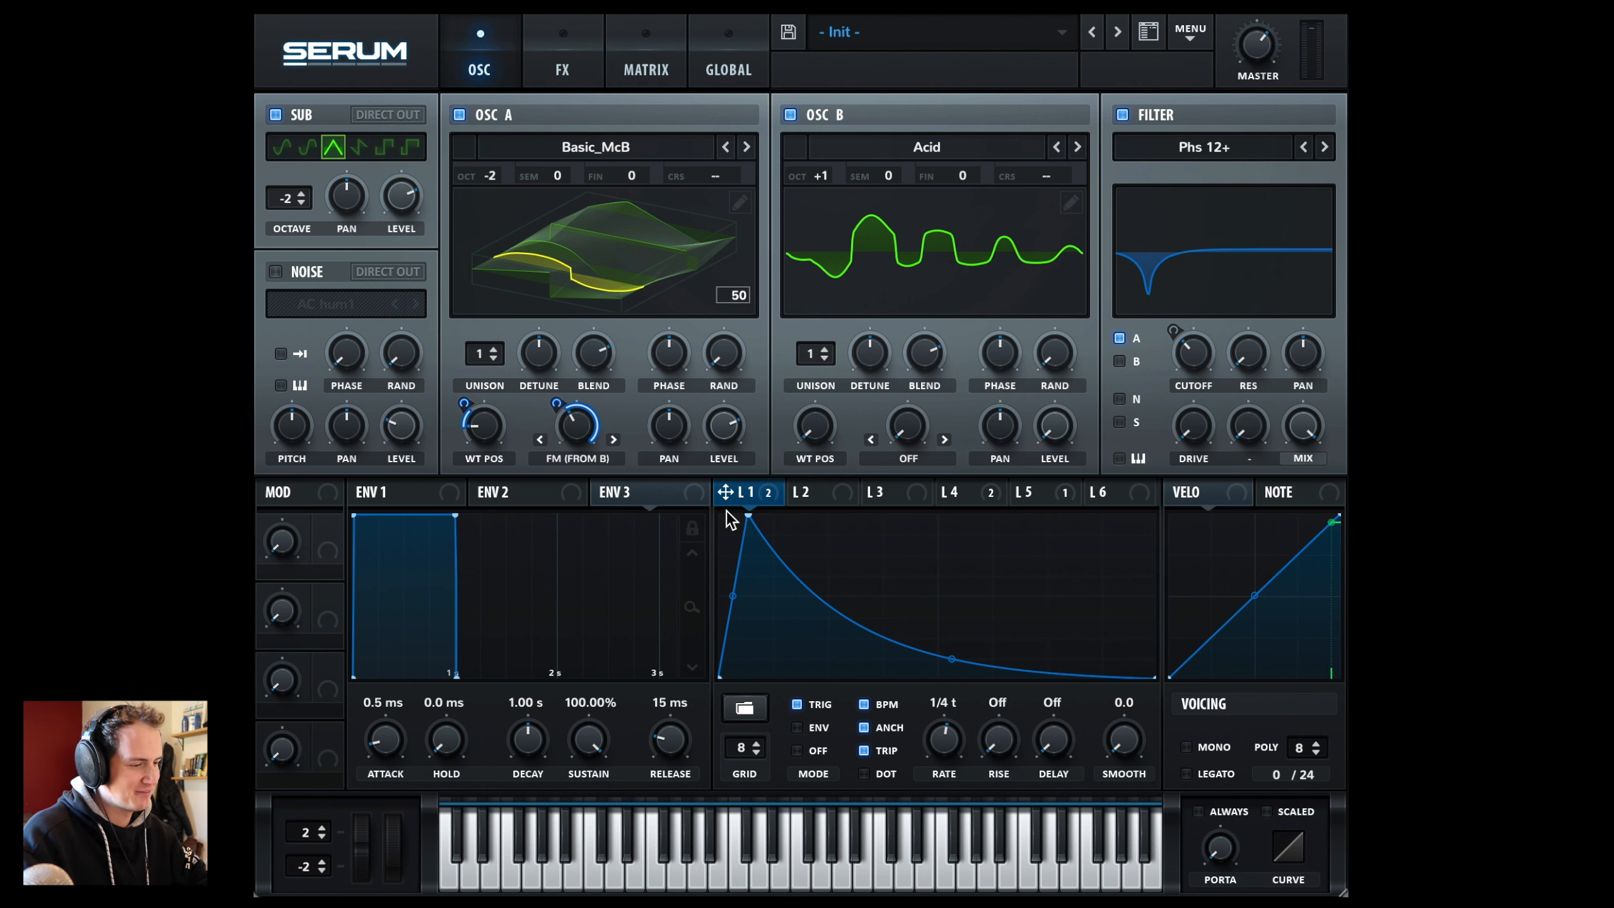
{"action": "left_click_drag", "start_coordinate": [734, 495], "coordinate": [1217, 393]}
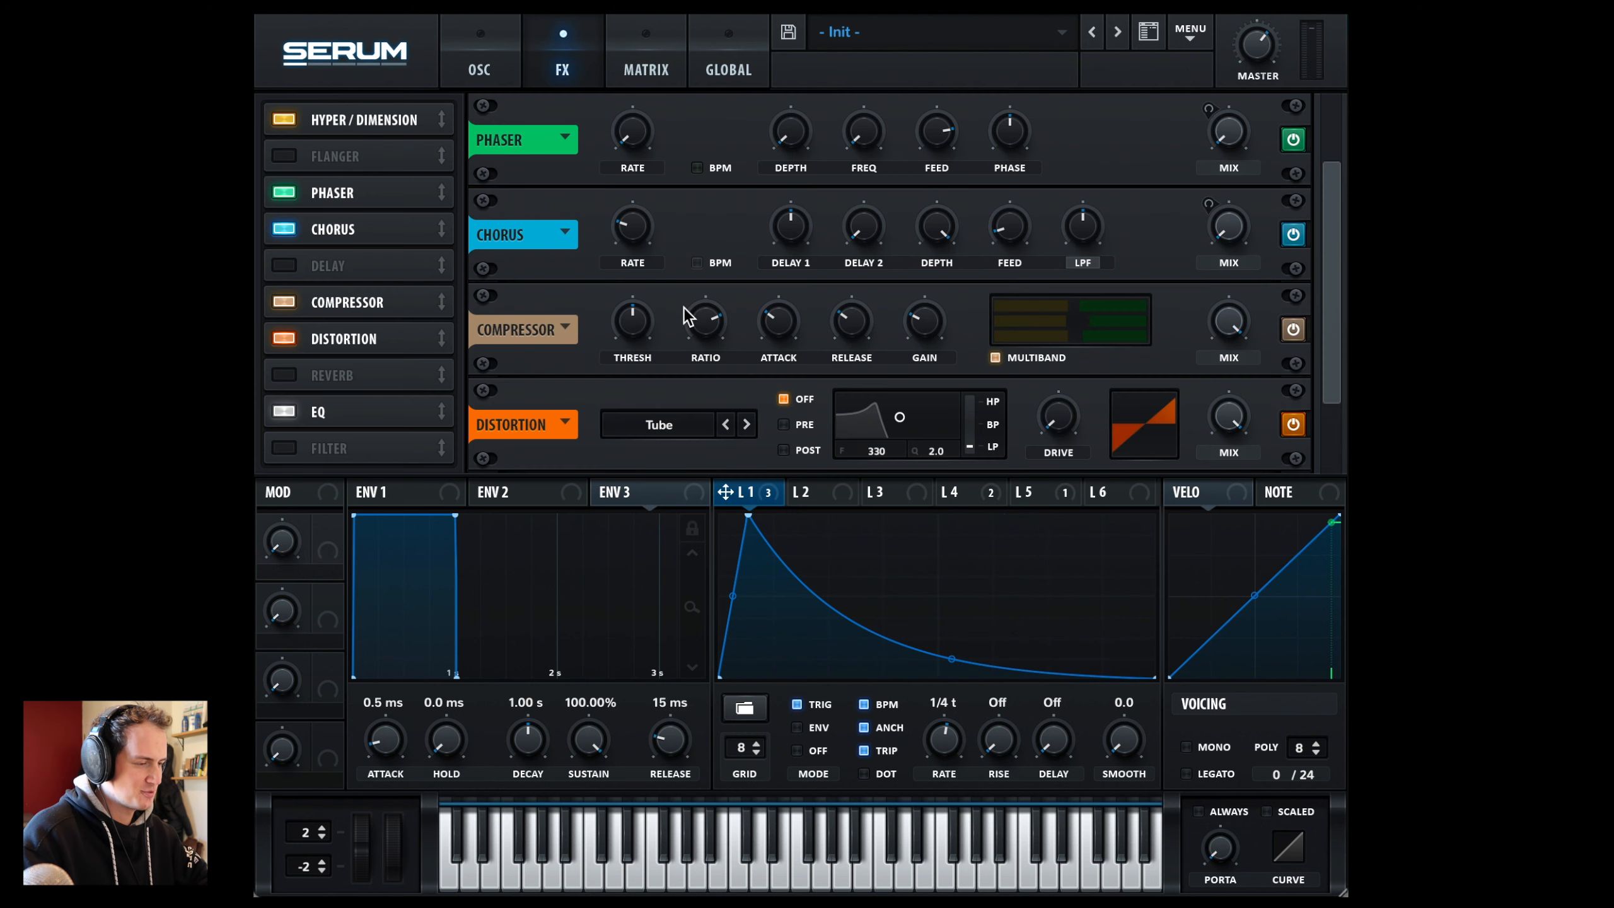
Step: Assign LFO 1 to the Hyper effect's mix and to the EQ's low-band gain with an amount of 17
{"action": "left_click", "coordinate": [391, 120]}
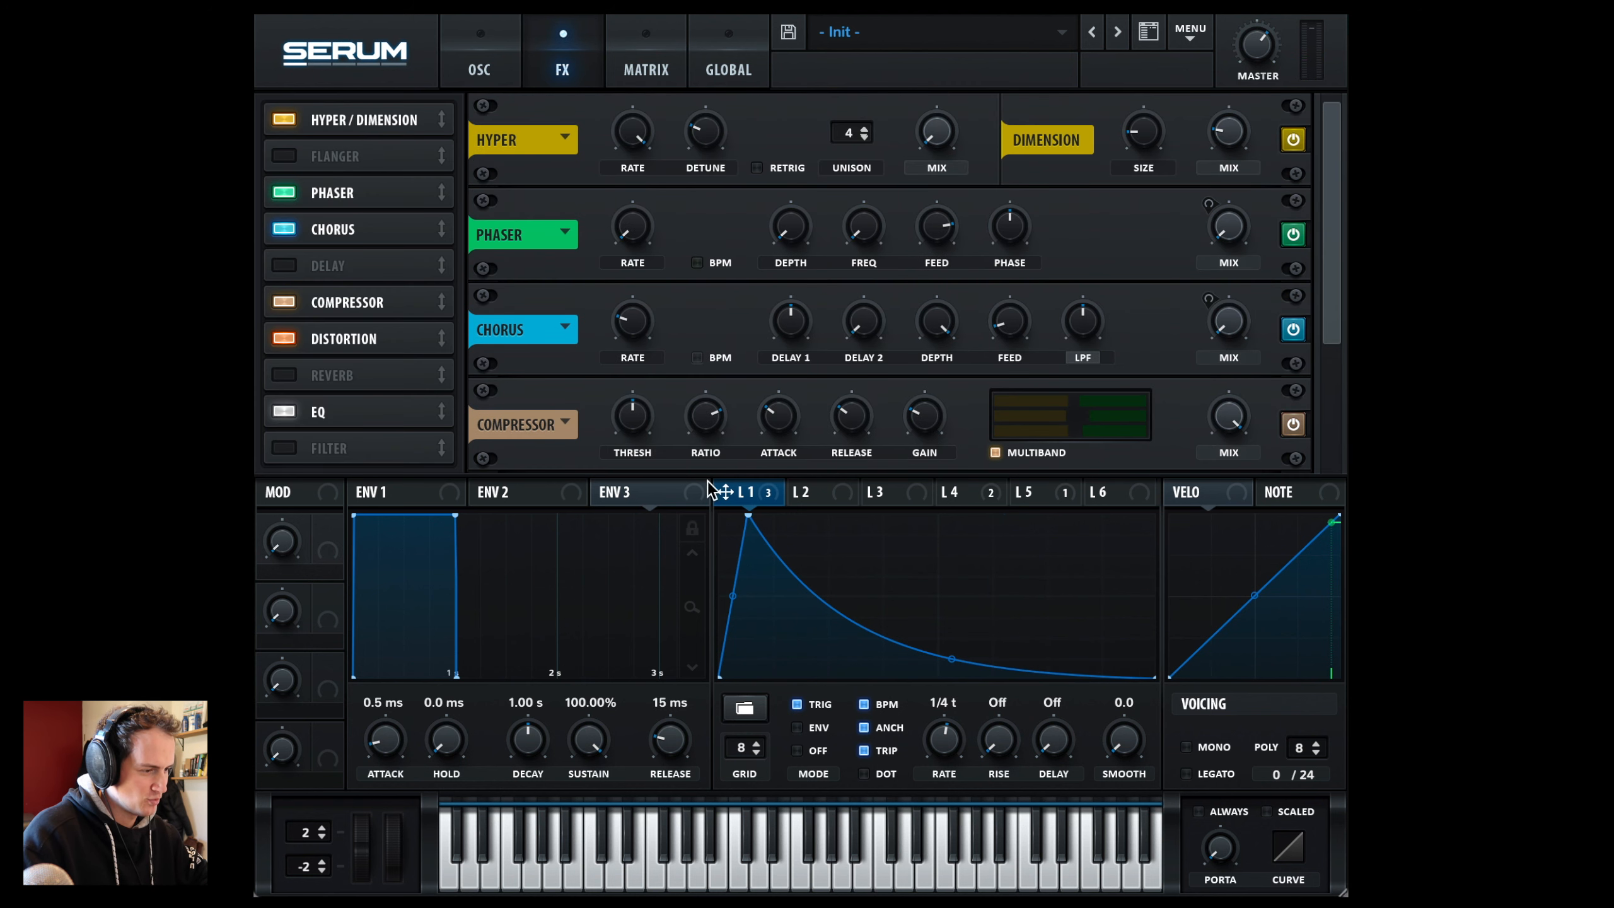
{"action": "left_click_drag", "start_coordinate": [724, 491], "coordinate": [913, 191]}
{"action": "left_click_drag", "start_coordinate": [726, 491], "coordinate": [732, 451]}
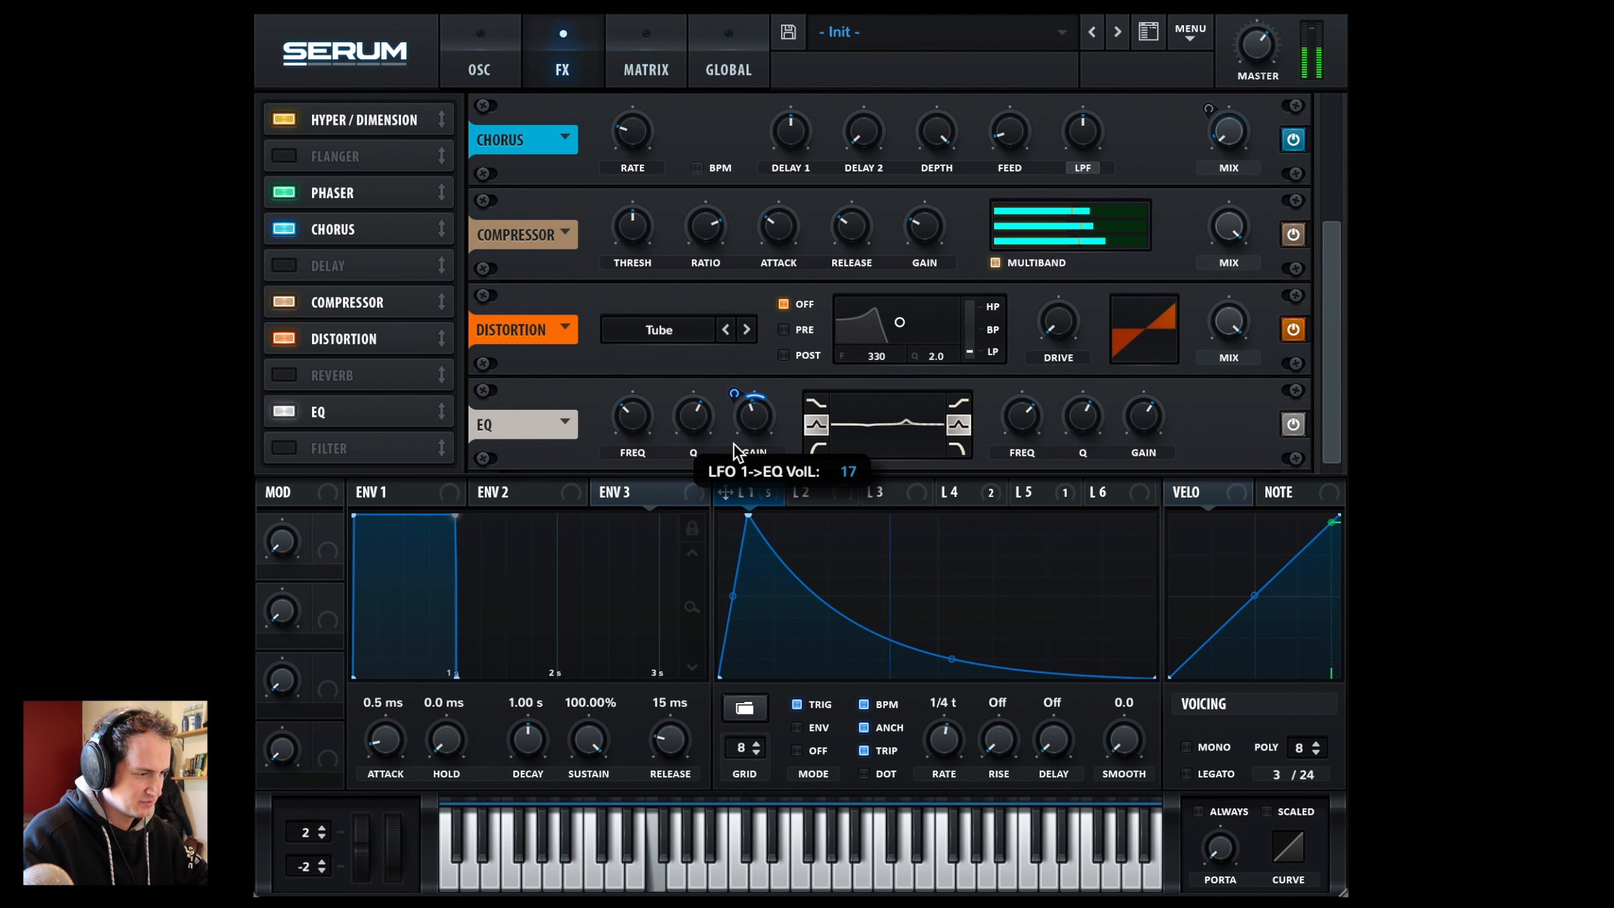
Step: Turn Osc A's level down to 0% and assign LFO 2 to modulate it by a partial amount
{"action": "left_click", "coordinate": [823, 500]}
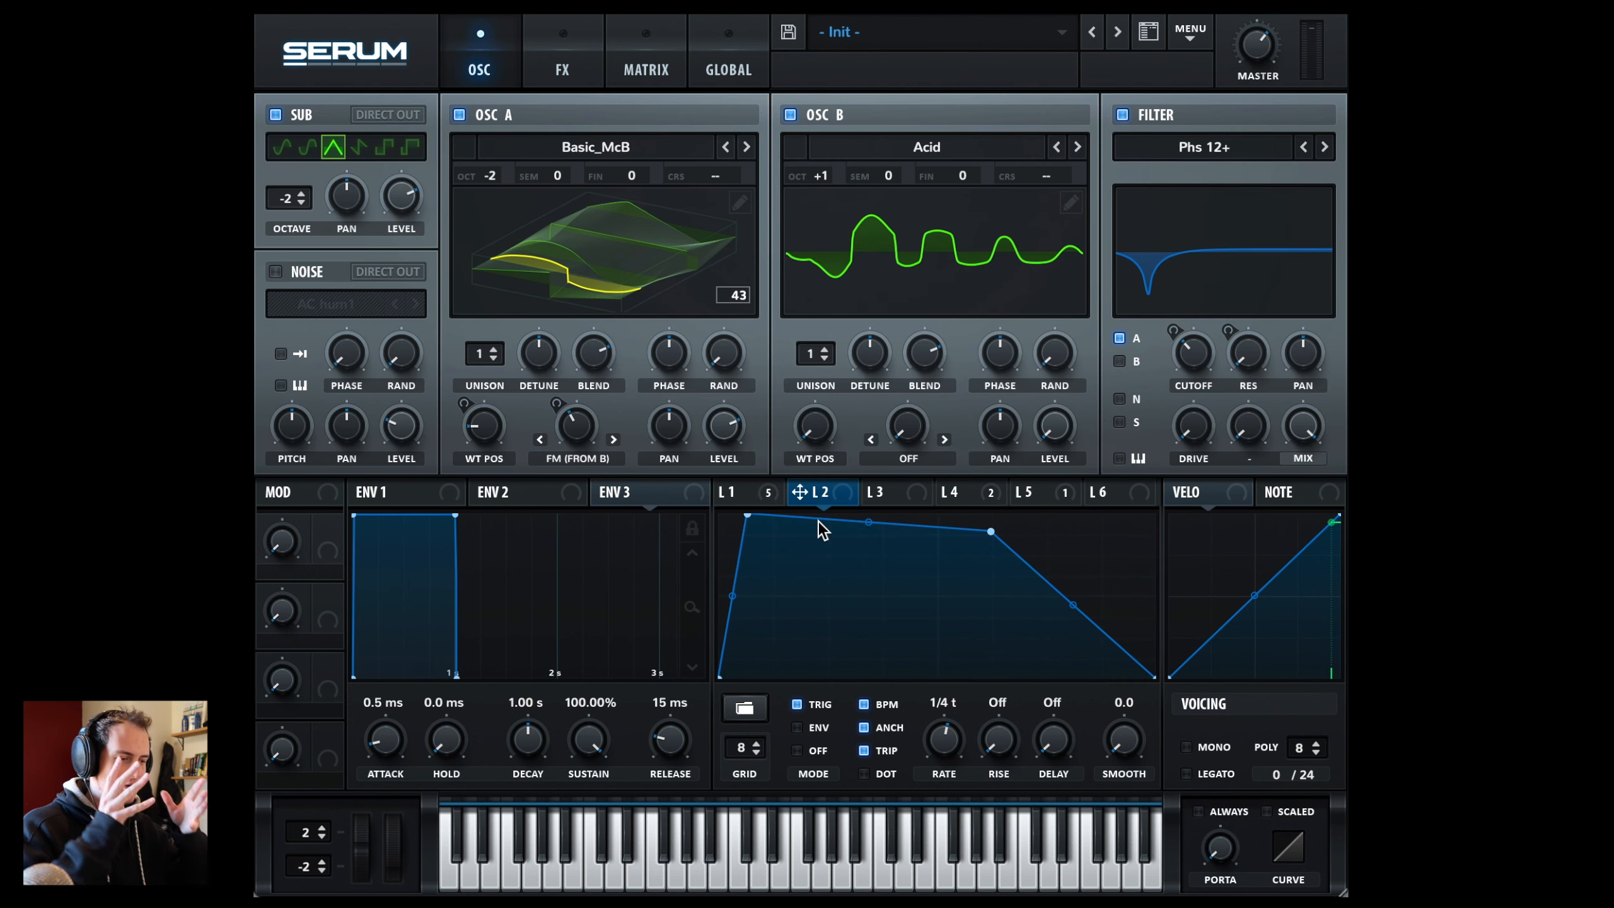
{"action": "left_click_drag", "start_coordinate": [723, 417], "coordinate": [662, 485]}
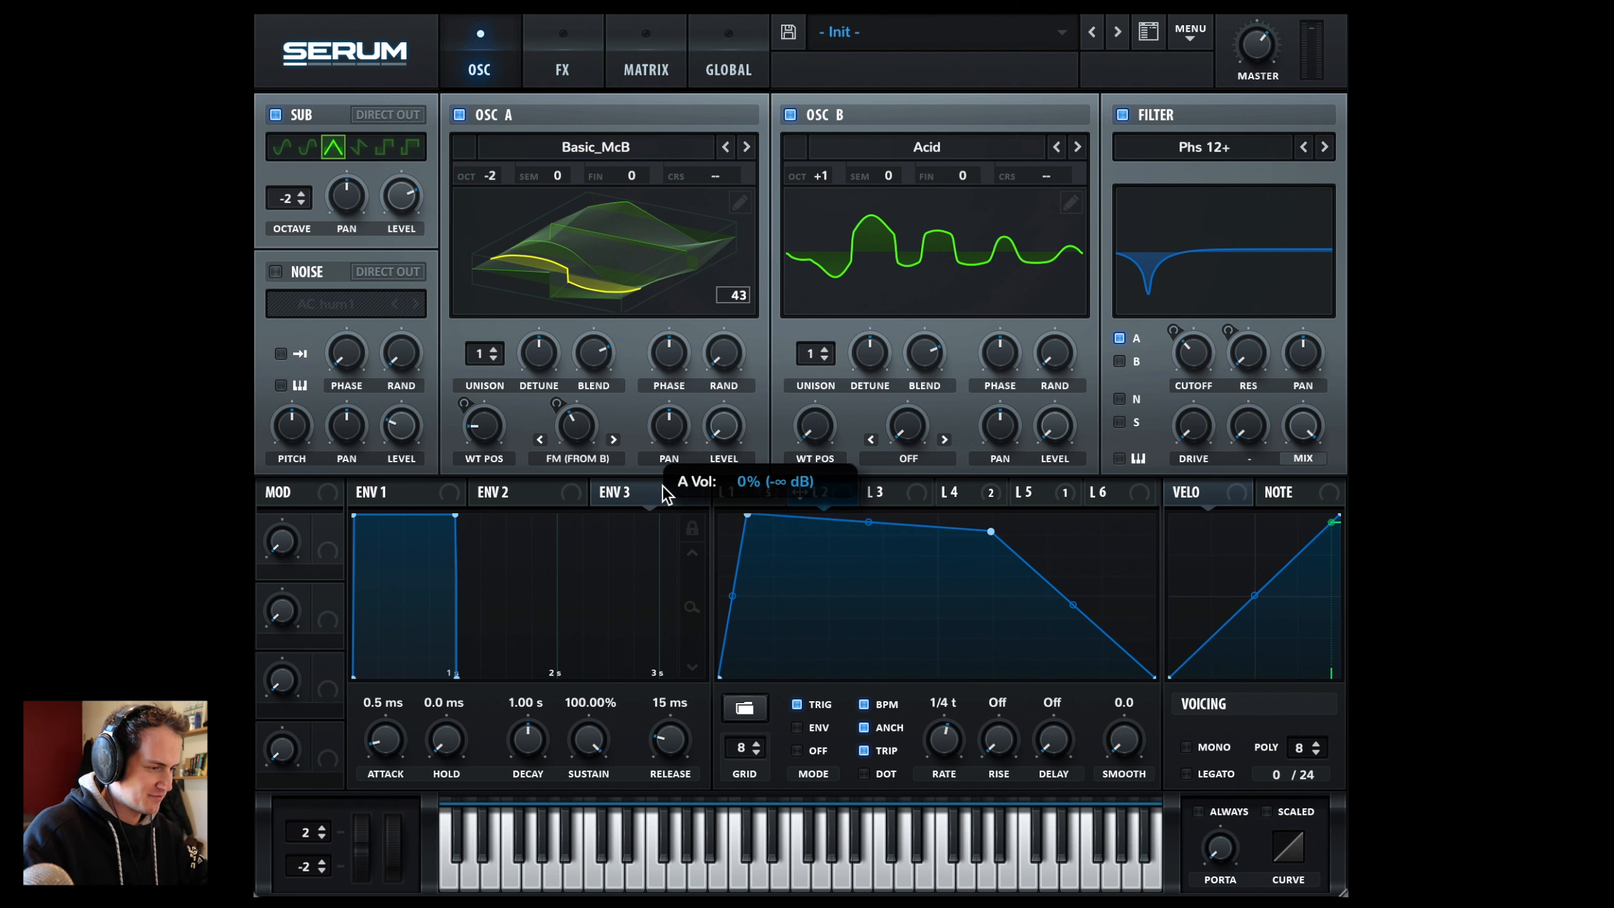
{"action": "left_click_drag", "start_coordinate": [747, 449], "coordinate": [713, 476]}
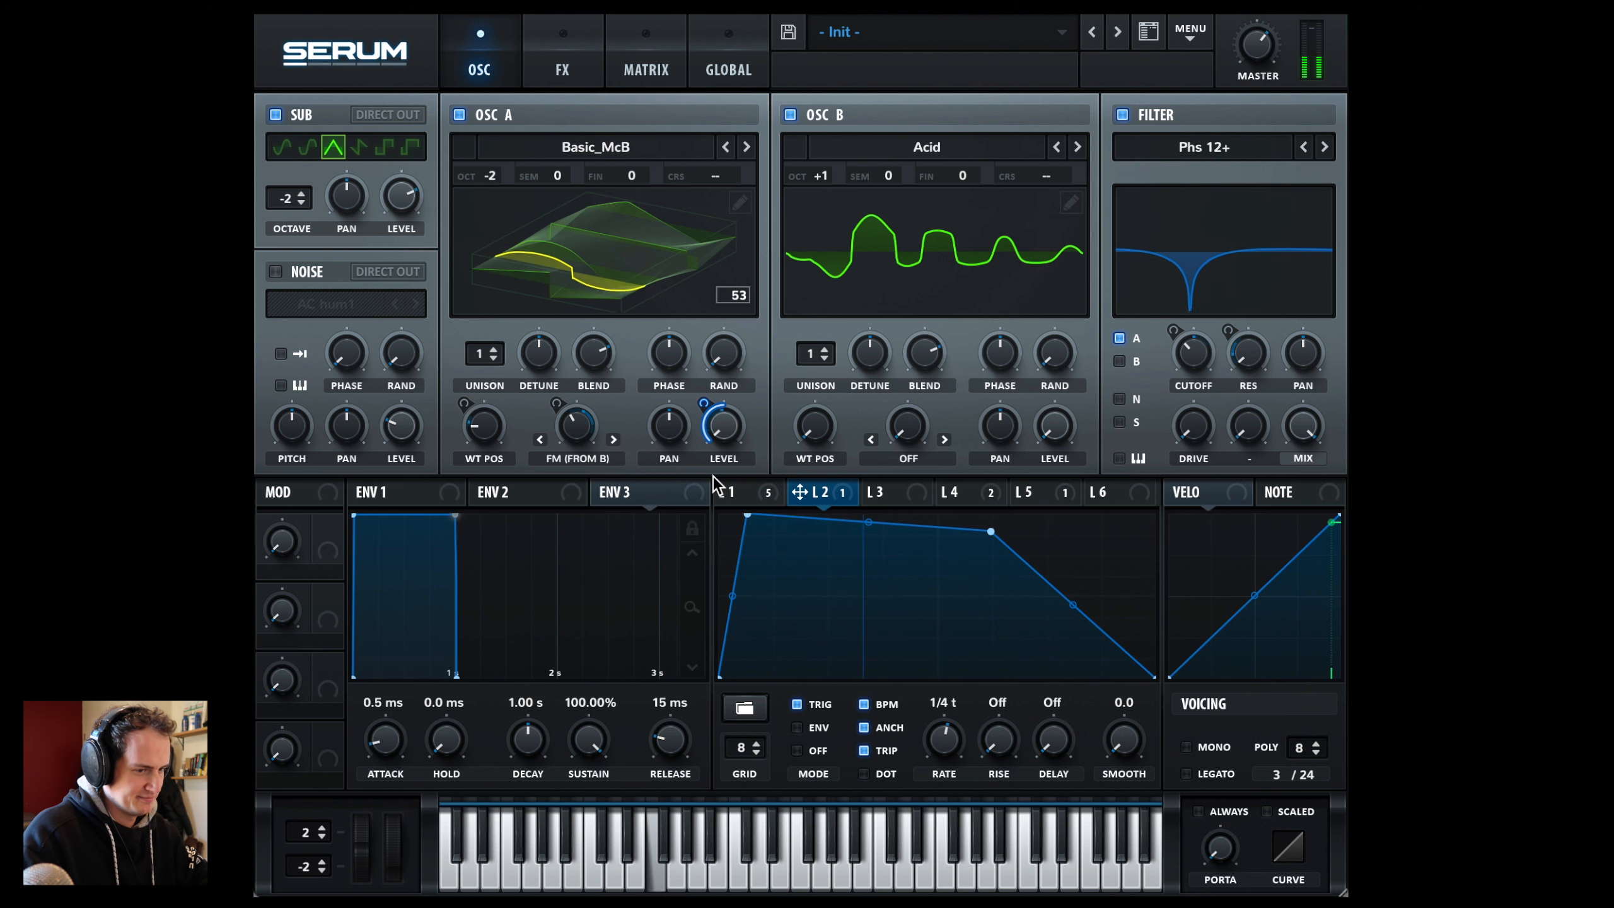
Step: Turn the Sub oscillator's level all the way down and assign LFO 2 to modulate it
{"action": "left_click_drag", "start_coordinate": [401, 201], "coordinate": [744, 670]}
{"action": "left_click_drag", "start_coordinate": [806, 494], "coordinate": [401, 194]}
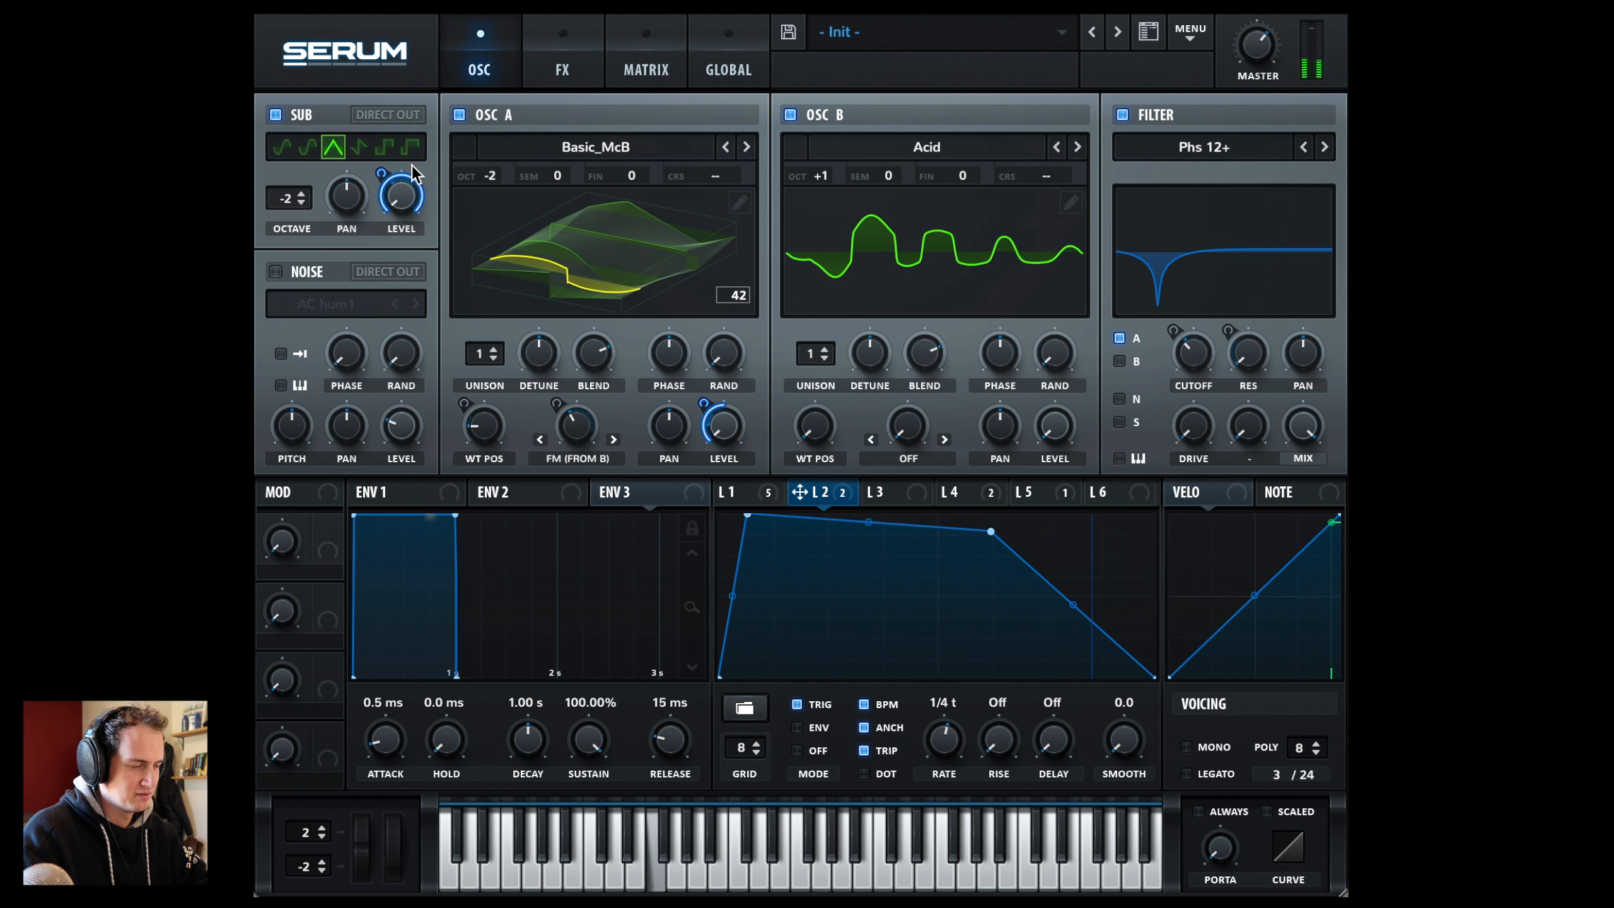
{"action": "mouse_move", "coordinate": [384, 177]}
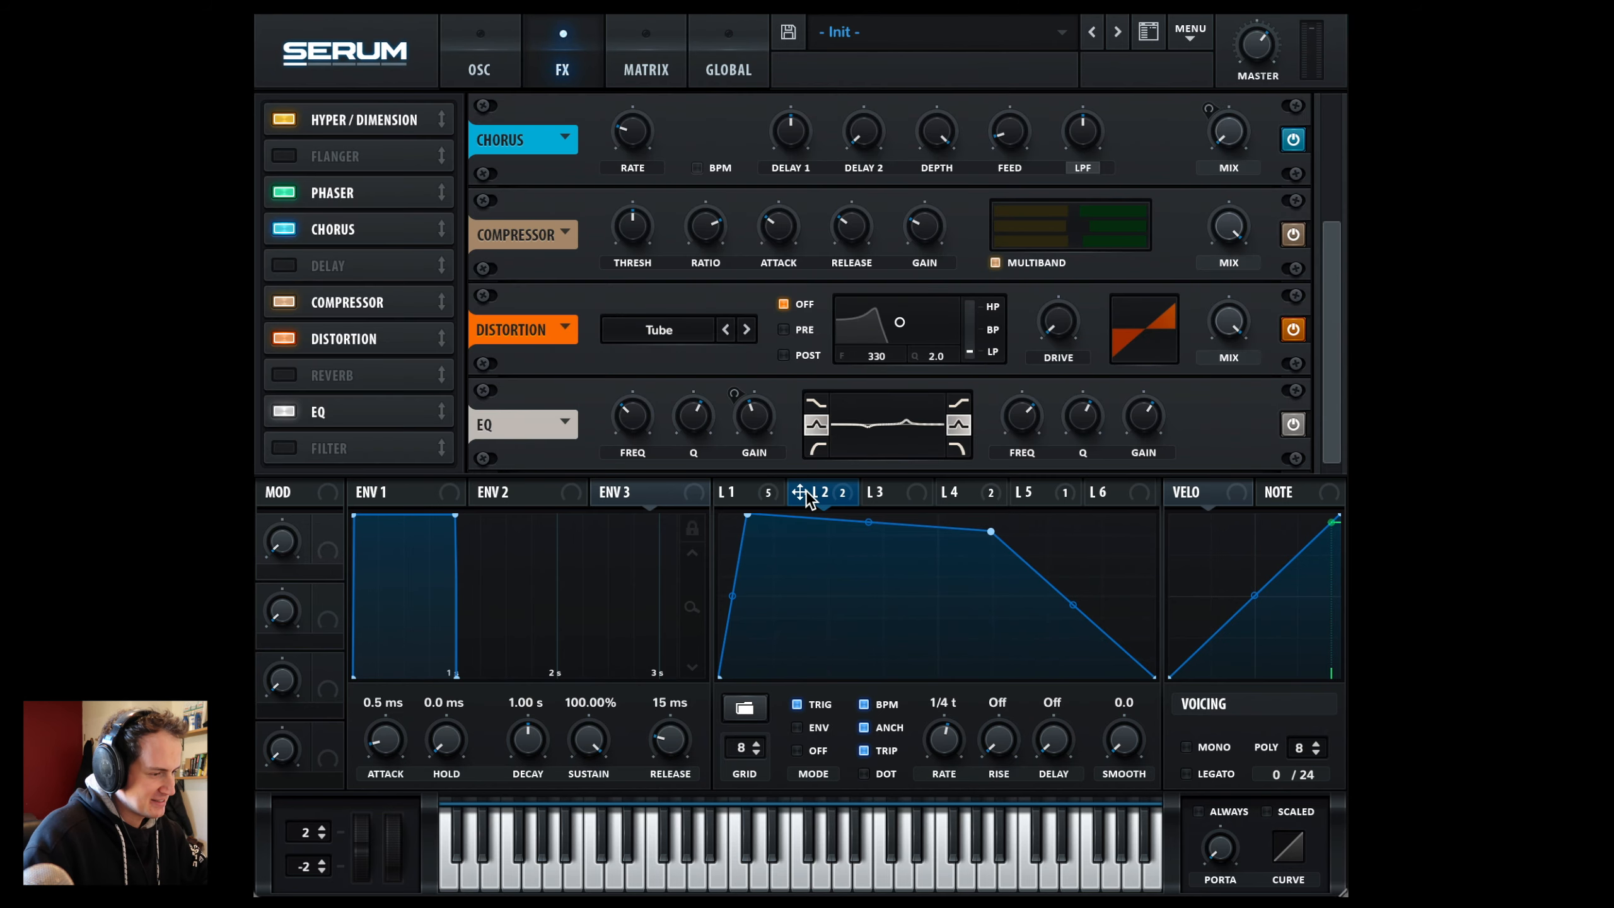
Step: Assign LFO 2 to the Distortion drive and the EQ's high-band frequency, and adjust the drive modulation
{"action": "left_click_drag", "start_coordinate": [800, 495], "coordinate": [1050, 329]}
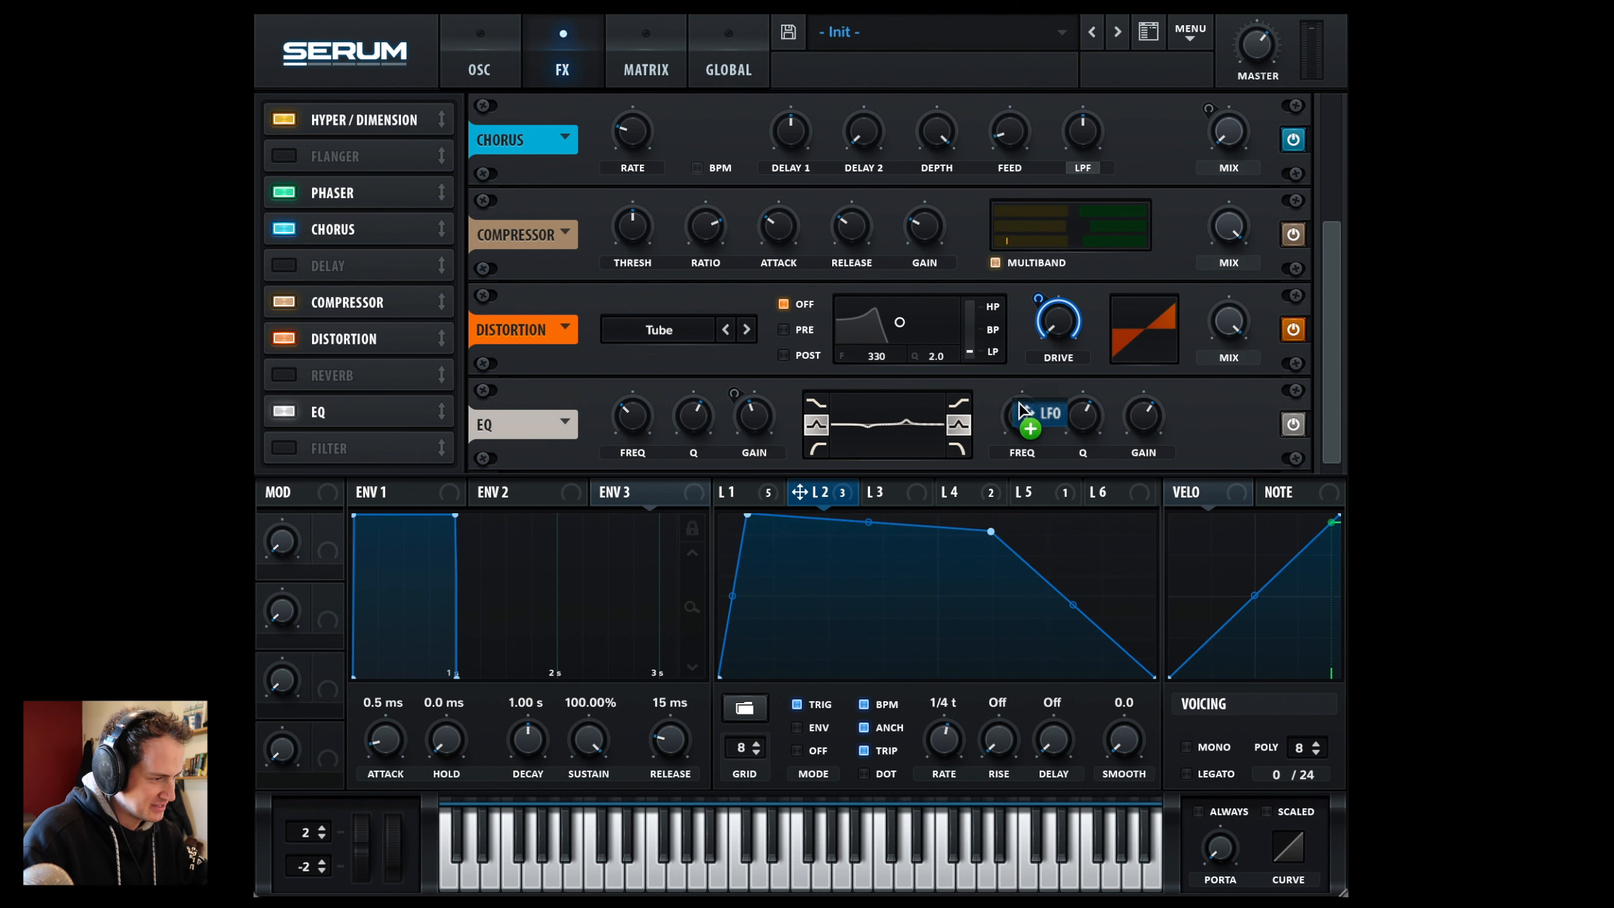
{"action": "left_click_drag", "start_coordinate": [1019, 410], "coordinate": [1001, 430]}
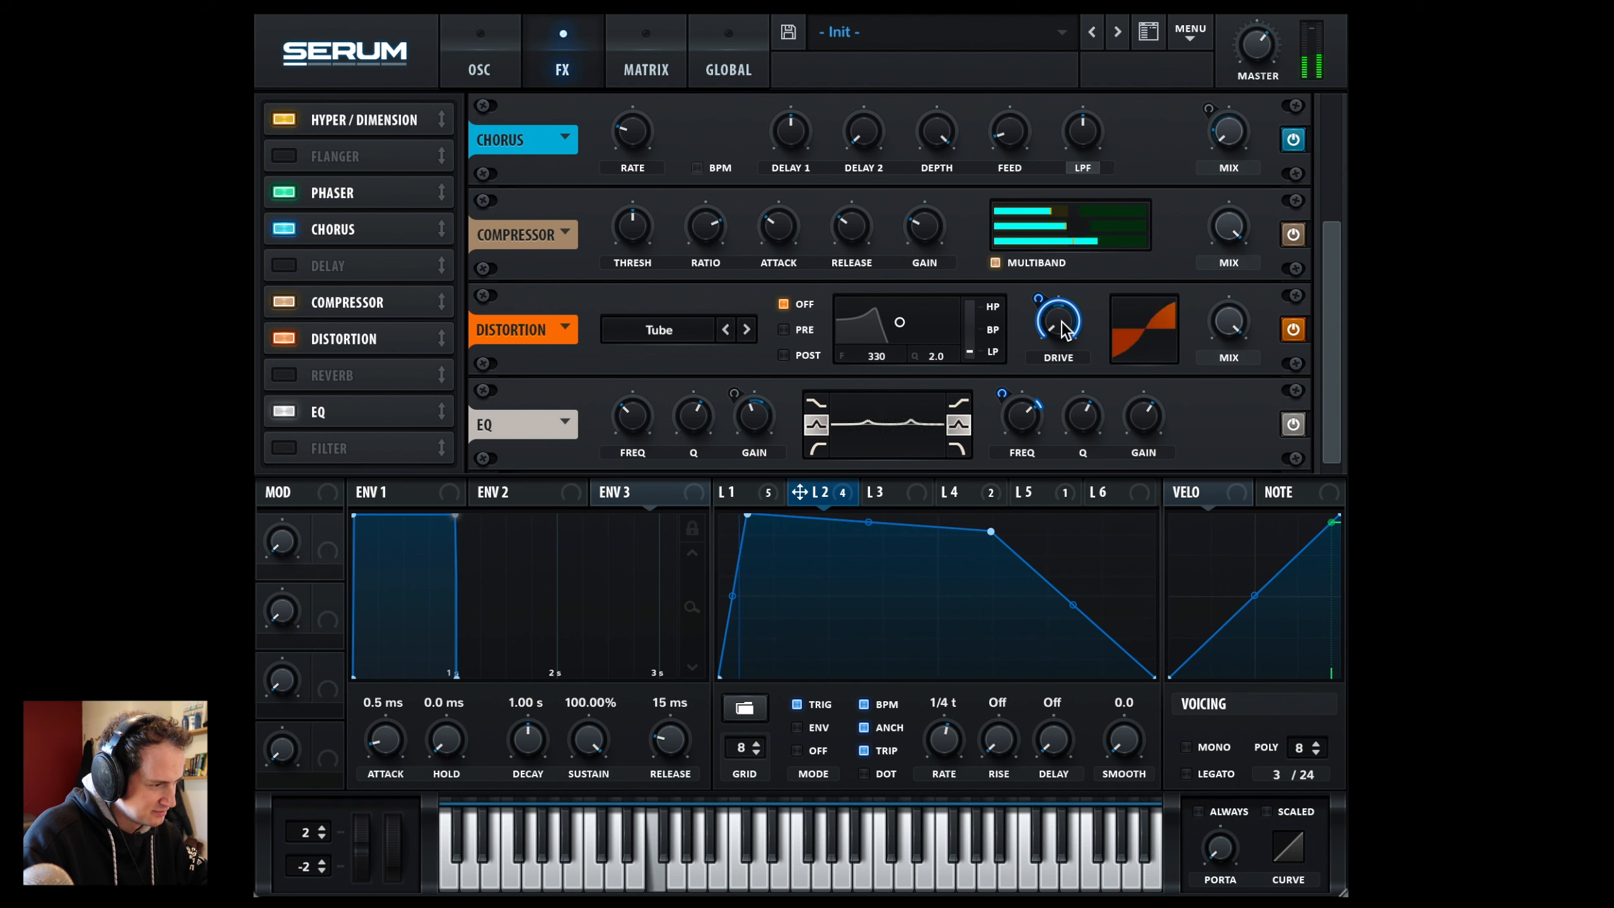
{"action": "left_click_drag", "start_coordinate": [1066, 330], "coordinate": [1041, 310]}
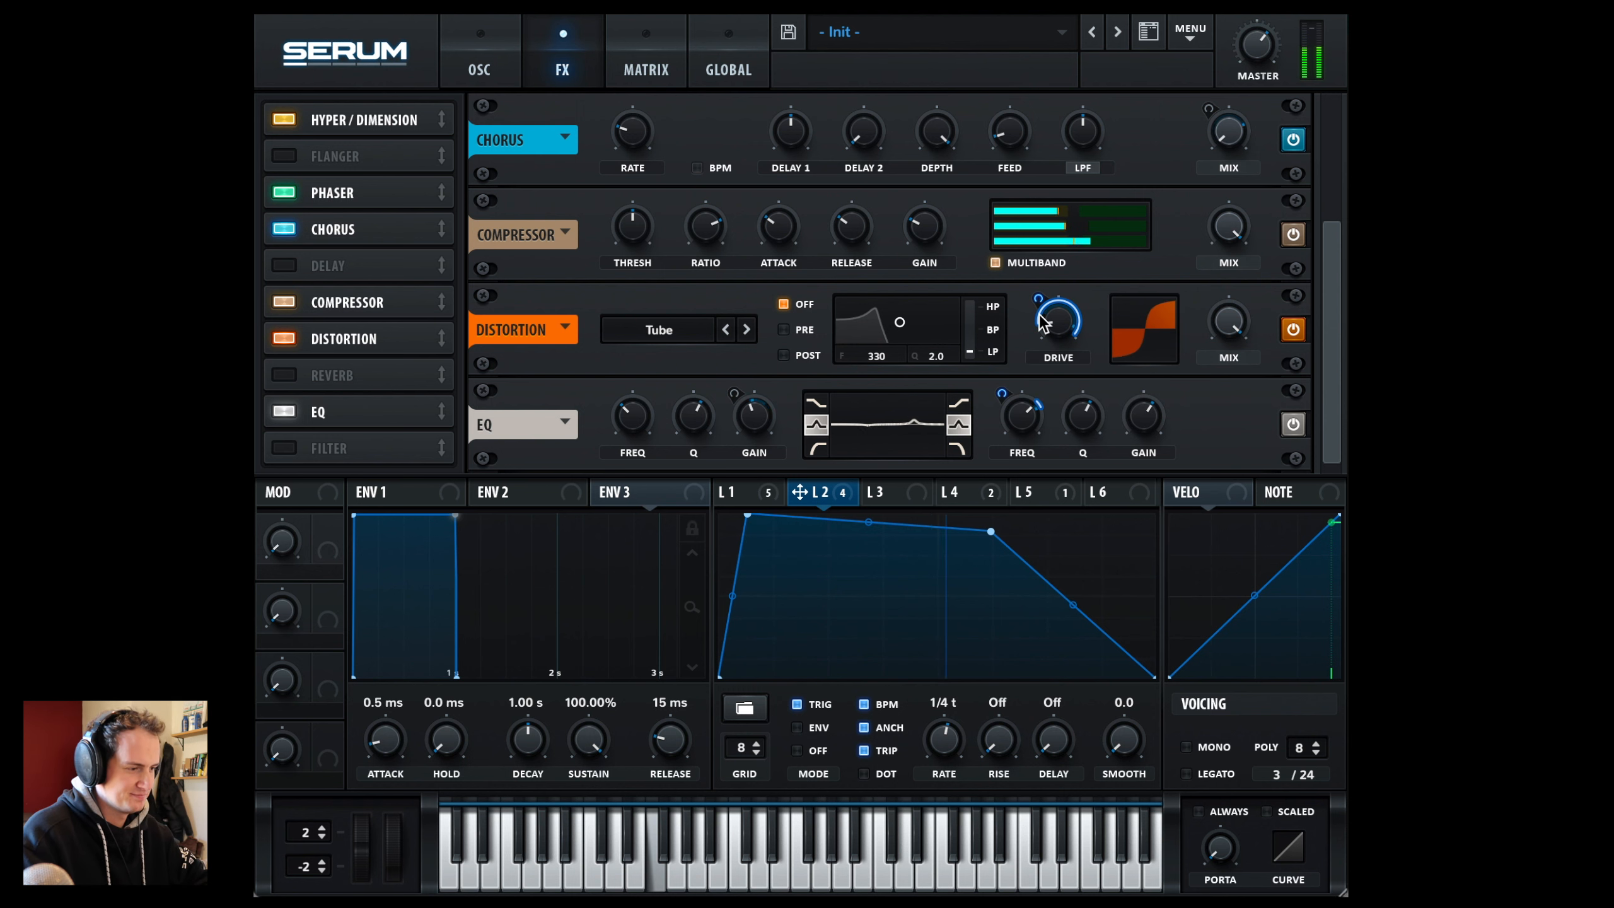
Step: Assign LFO 3 as the modulation source for LFO 1's rate
{"action": "left_click", "coordinate": [896, 499]}
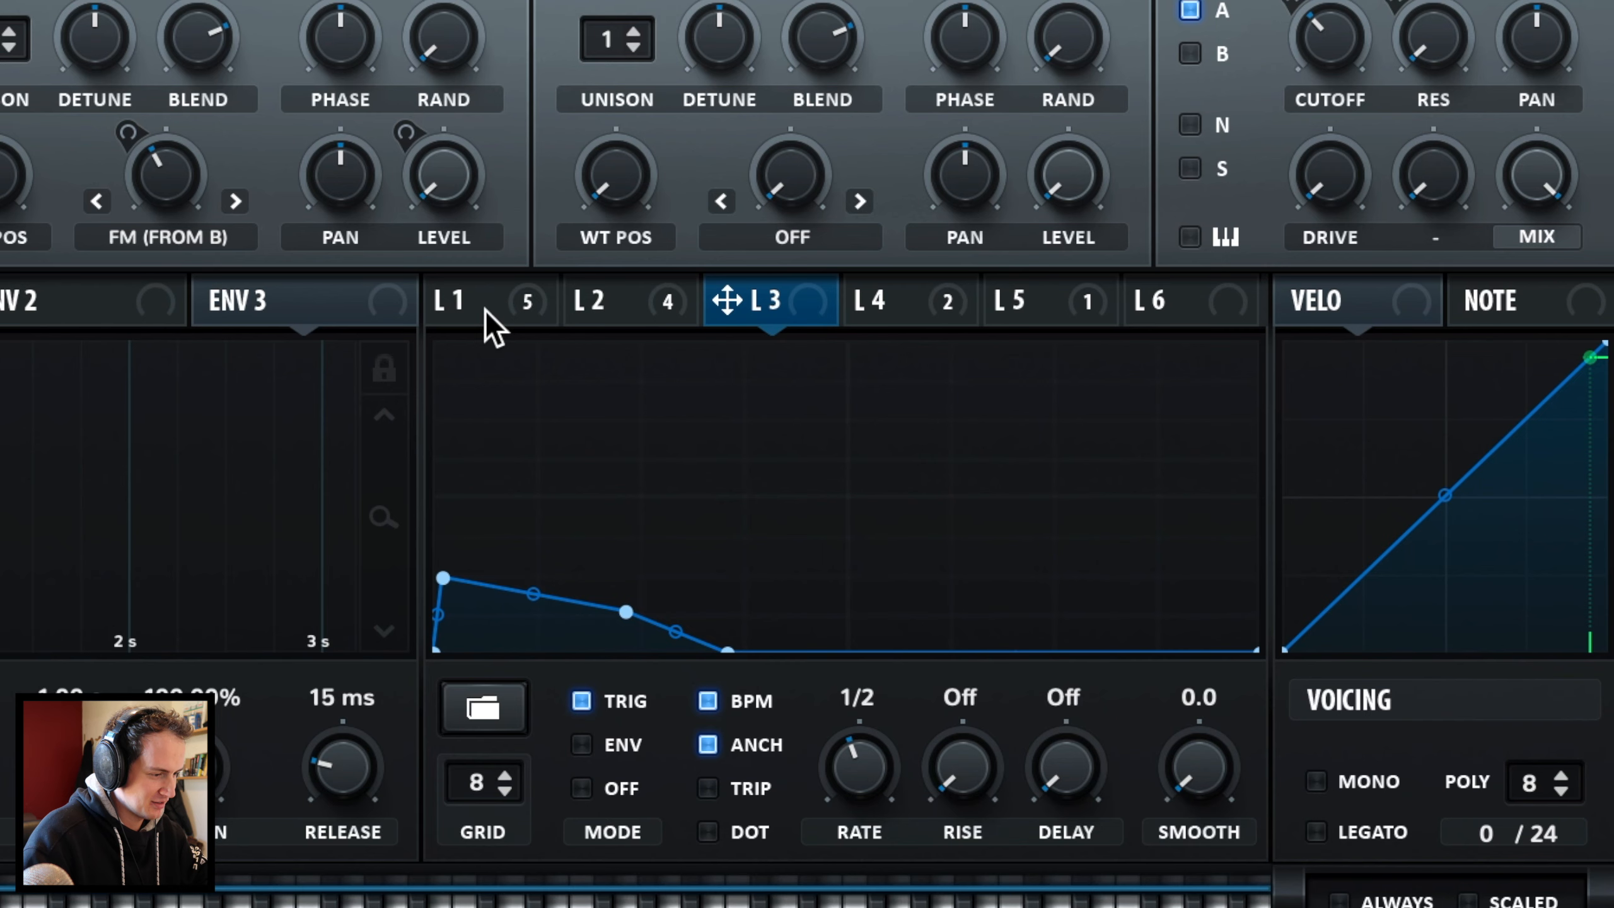
{"action": "left_click", "coordinate": [728, 499]}
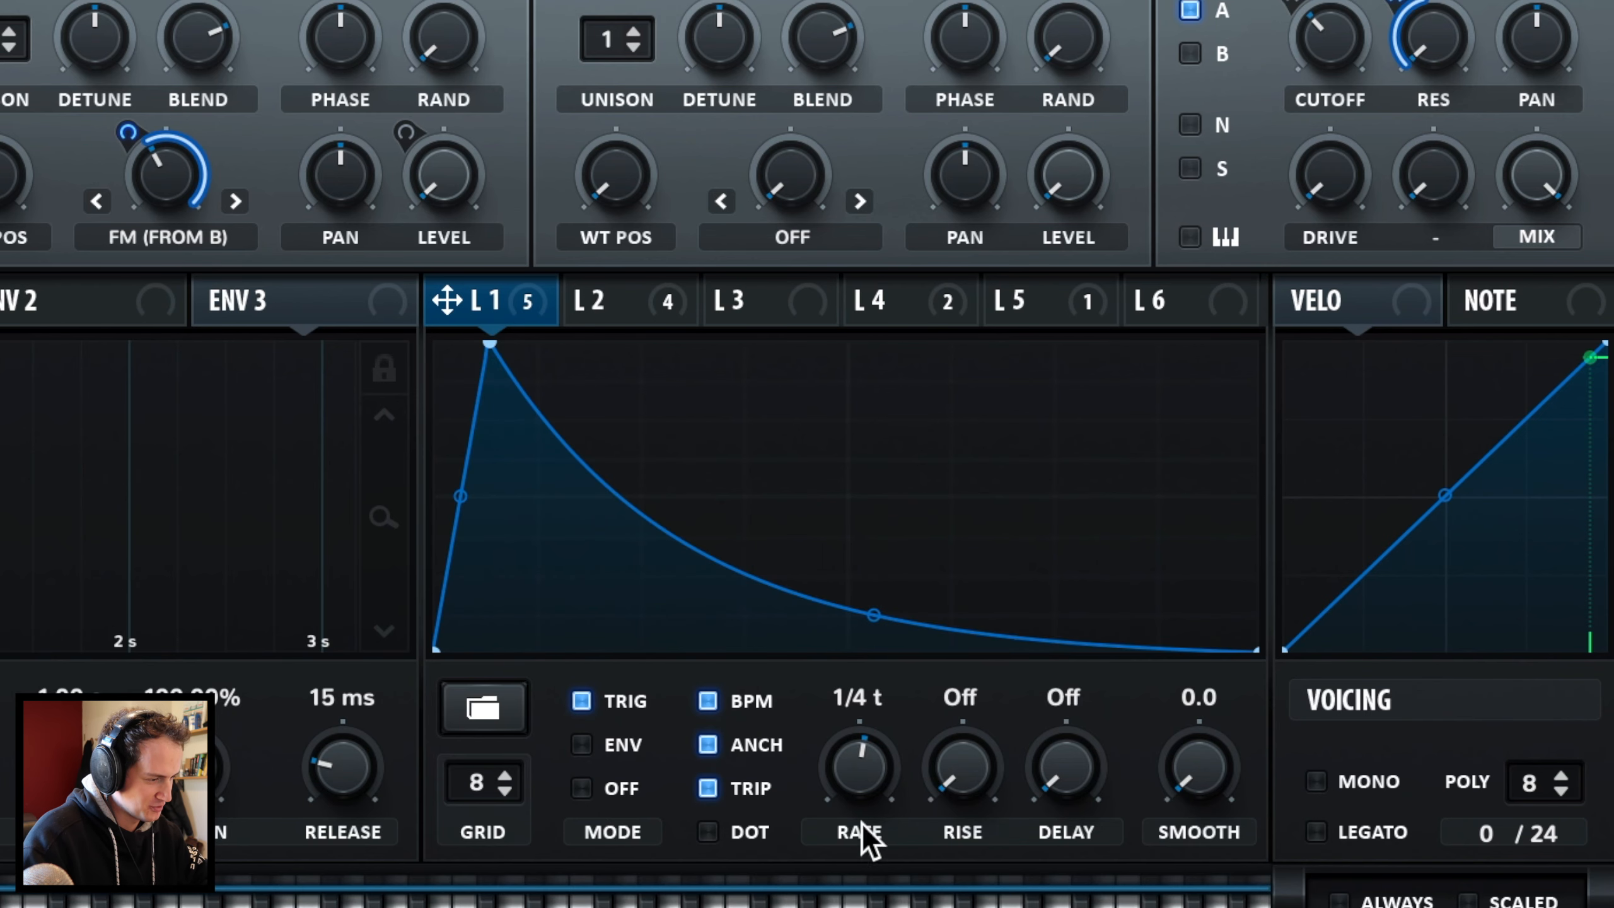
{"action": "right_click", "coordinate": [866, 735]}
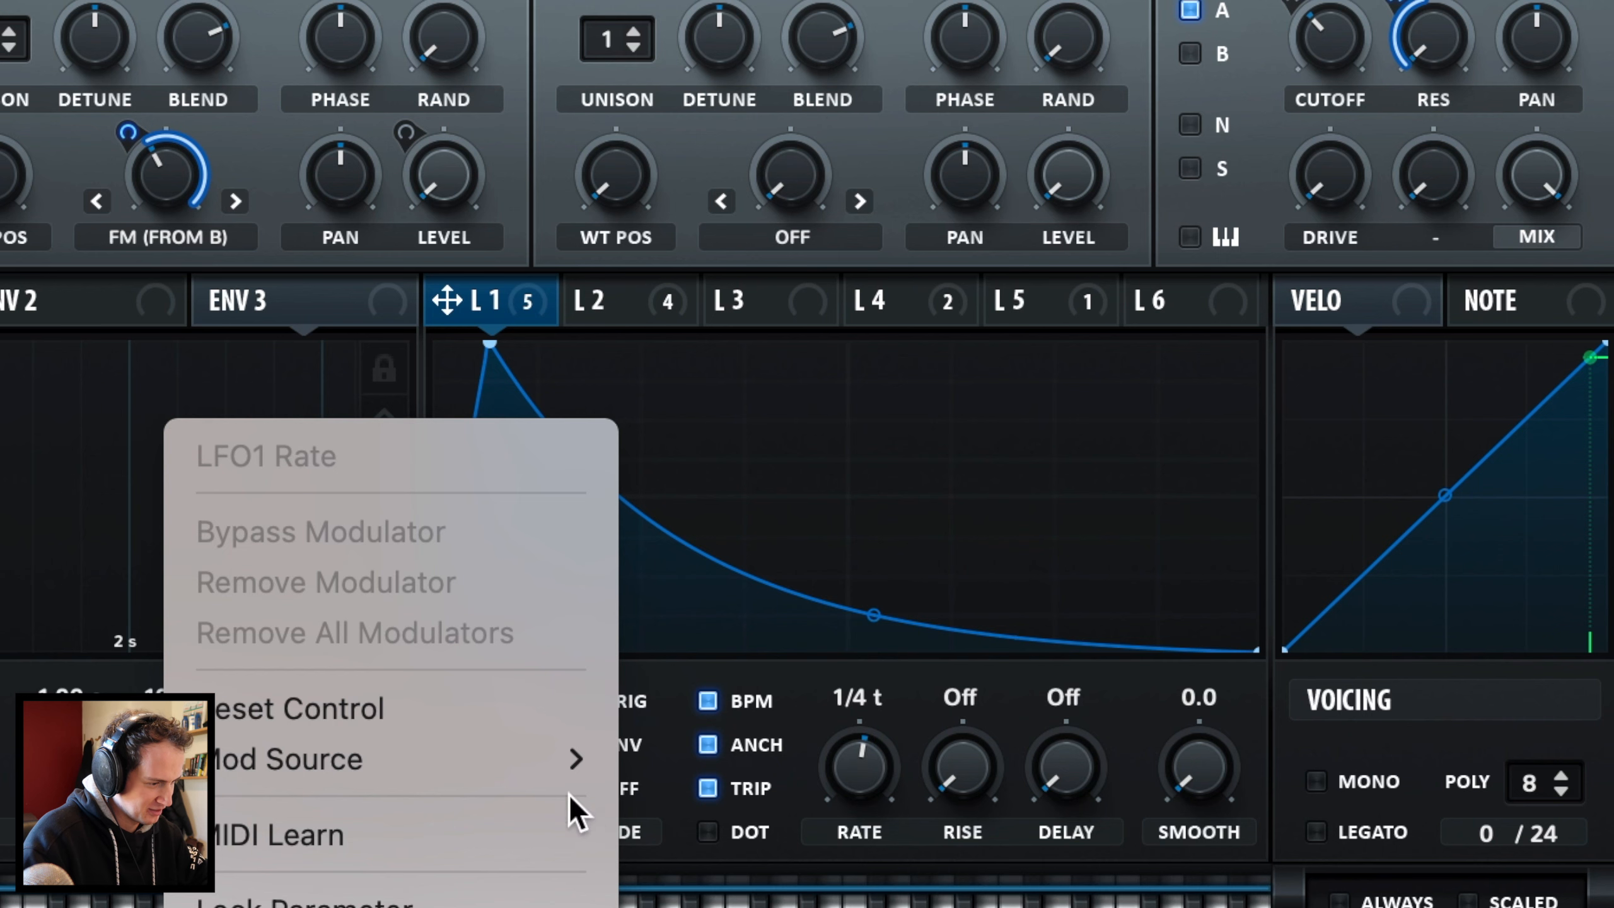
{"action": "mouse_move", "coordinate": [535, 767]}
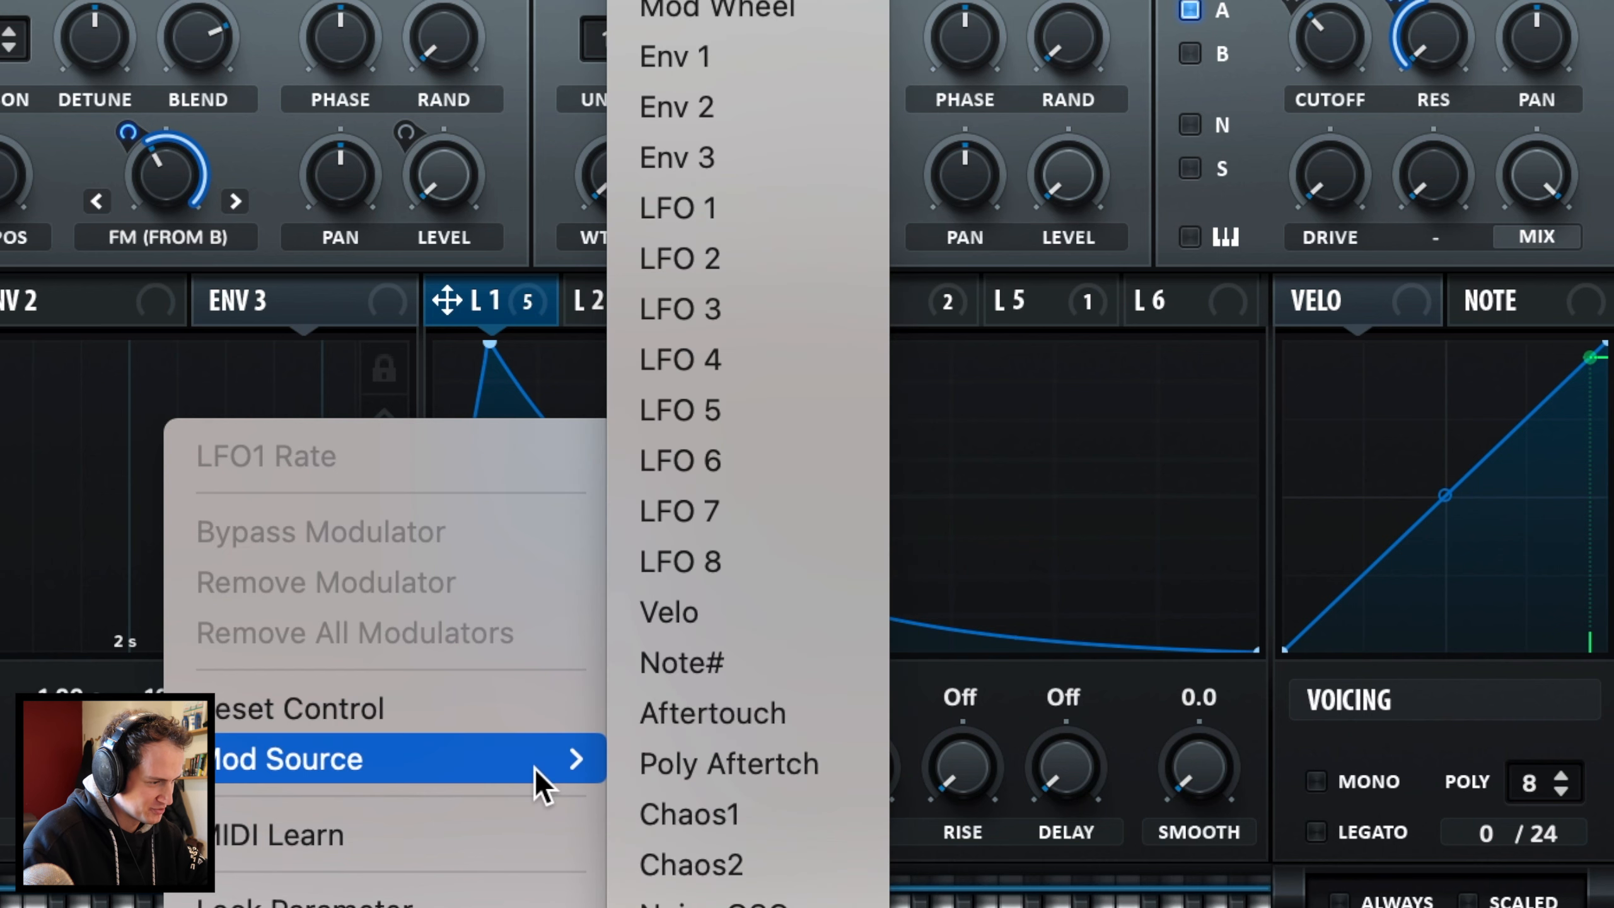
{"action": "left_click", "coordinate": [781, 297]}
Step: Assign LFO 3 as the modulation source for LFO 2's rate
{"action": "left_click", "coordinate": [612, 304]}
{"action": "right_click", "coordinate": [850, 756]}
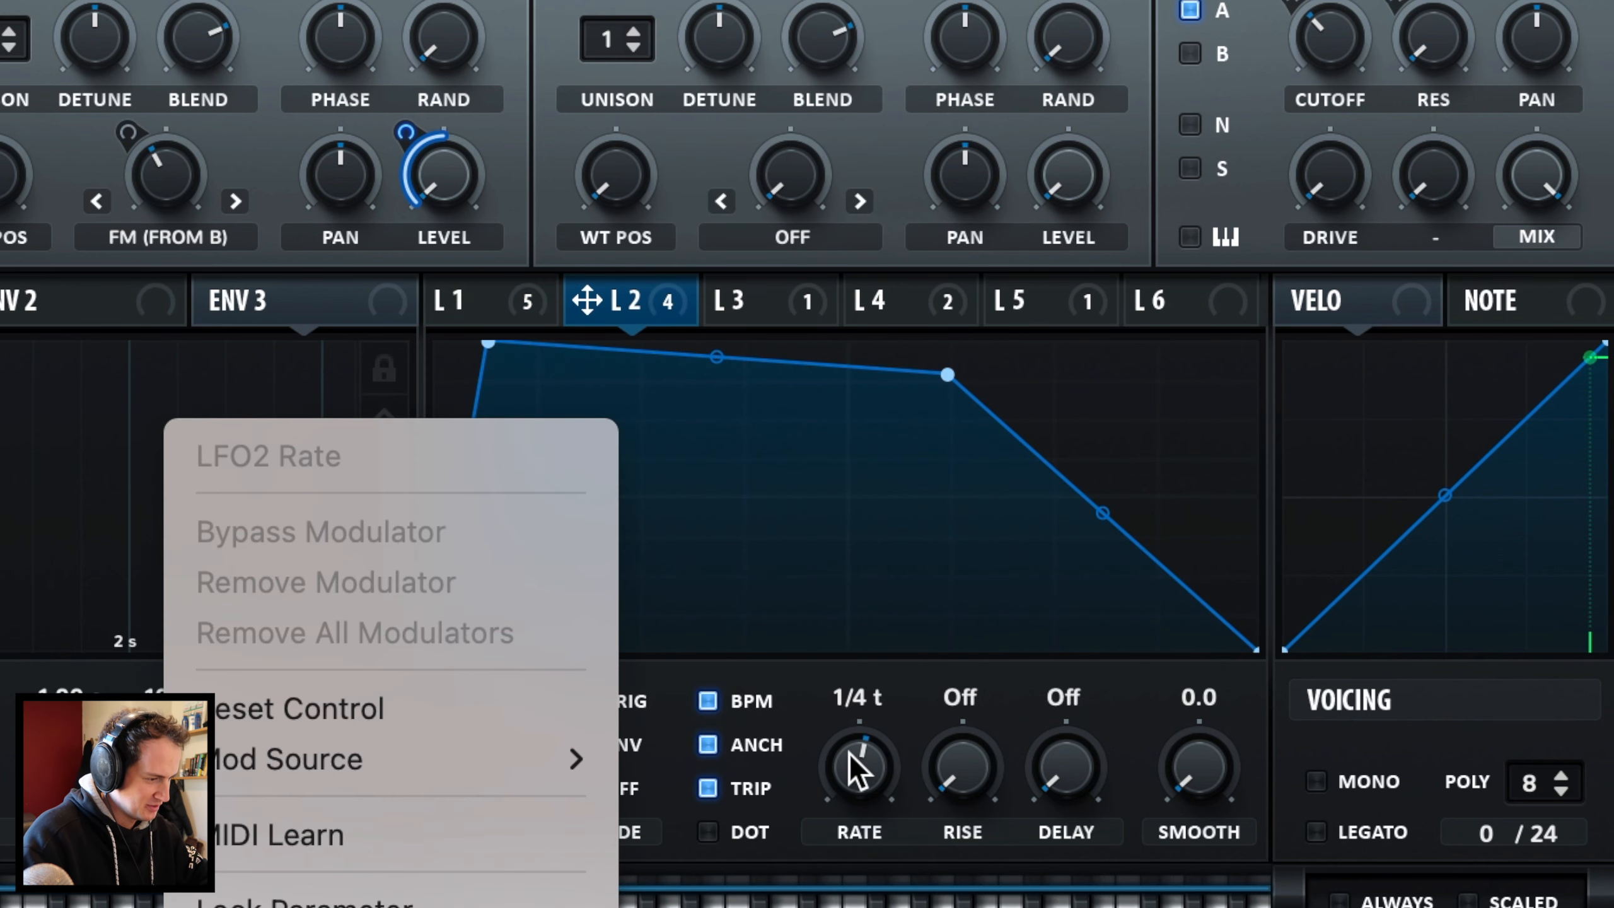
{"action": "mouse_move", "coordinate": [559, 764]}
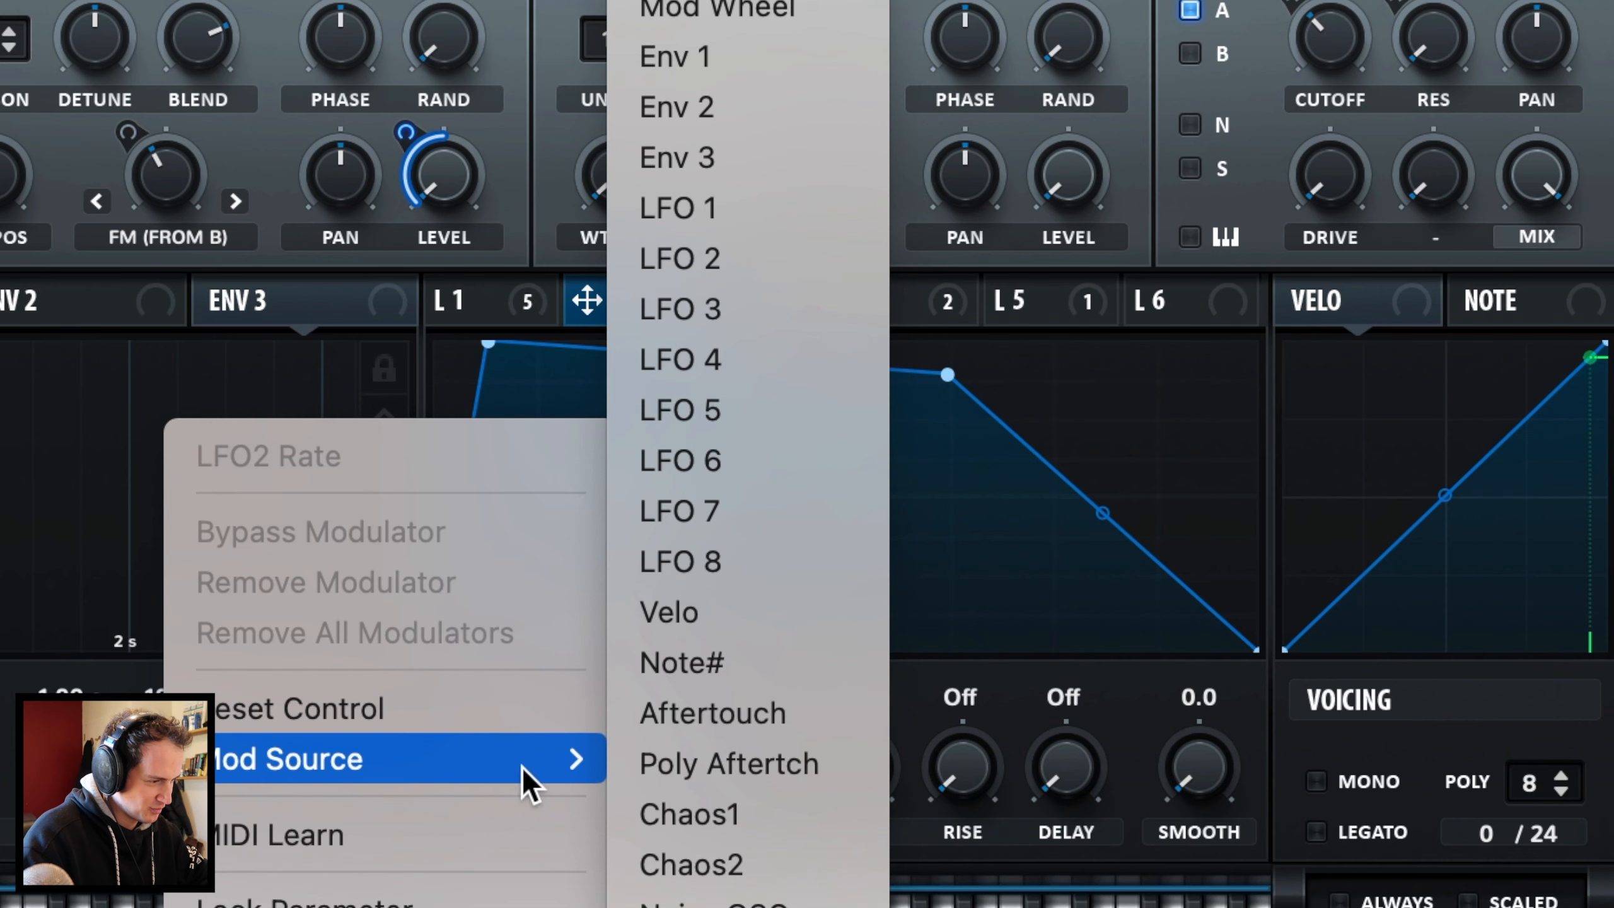
{"action": "left_click", "coordinate": [765, 305]}
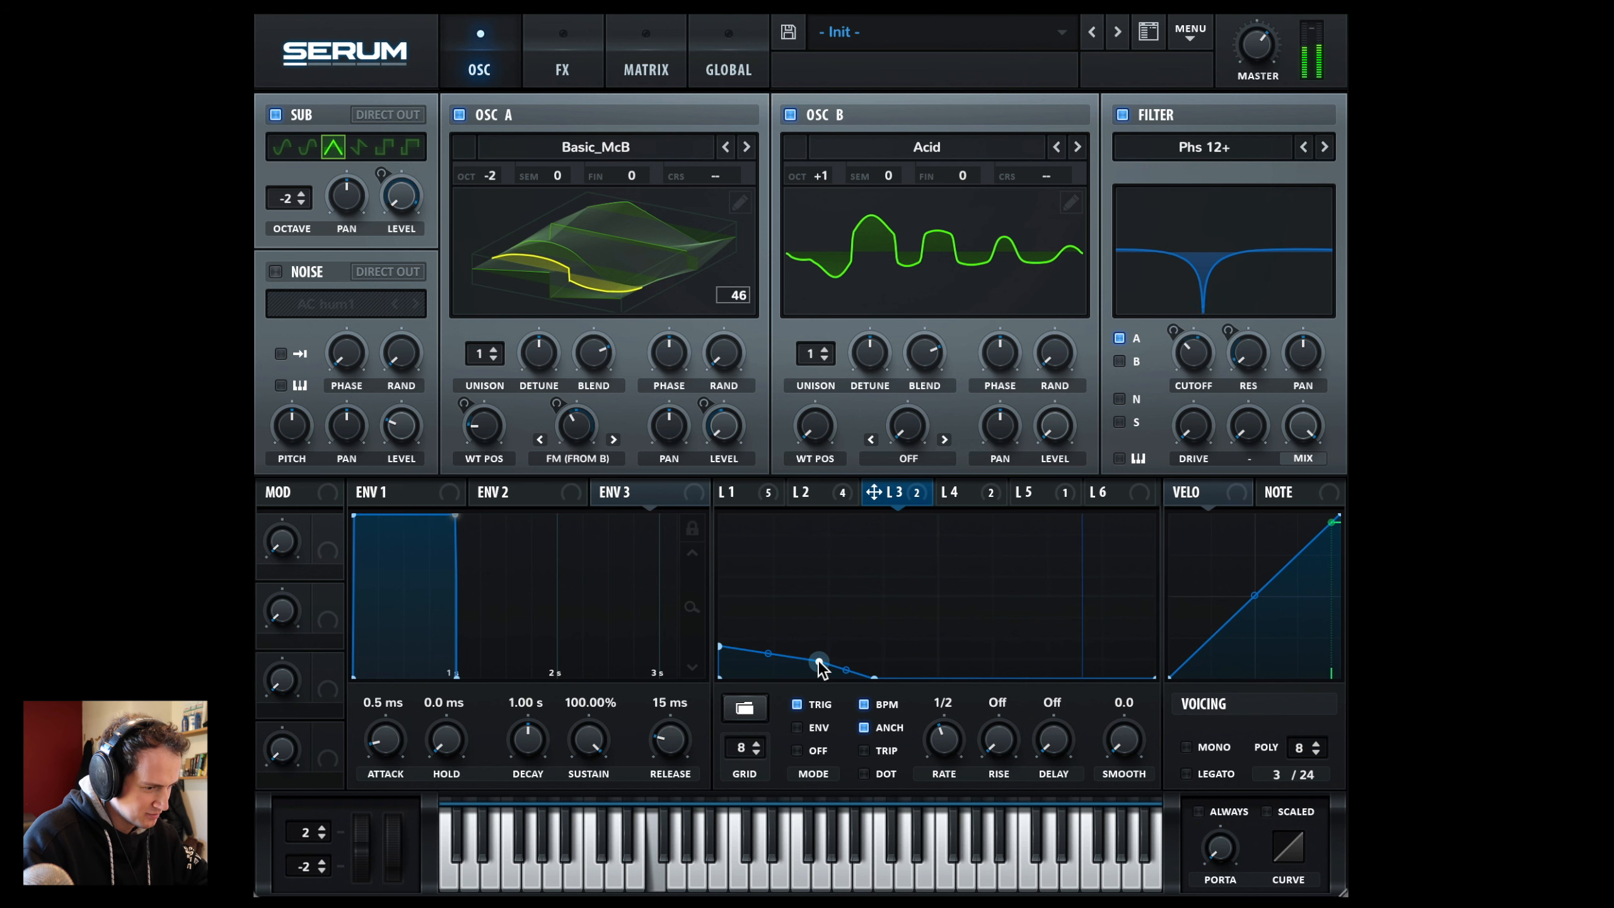
Step: Shift LFO 3's second breakpoint earlier and fine-tune its modulation amounts for the LFO 1 and LFO 2 rates
{"action": "mouse_move", "coordinate": [819, 661]}
{"action": "left_mouse_down"}
{"action": "mouse_move", "coordinate": [843, 678]}
{"action": "mouse_move", "coordinate": [837, 706]}
{"action": "mouse_move", "coordinate": [814, 657]}
{"action": "mouse_move", "coordinate": [738, 660]}
{"action": "mouse_move", "coordinate": [804, 667]}
{"action": "left_mouse_up"}
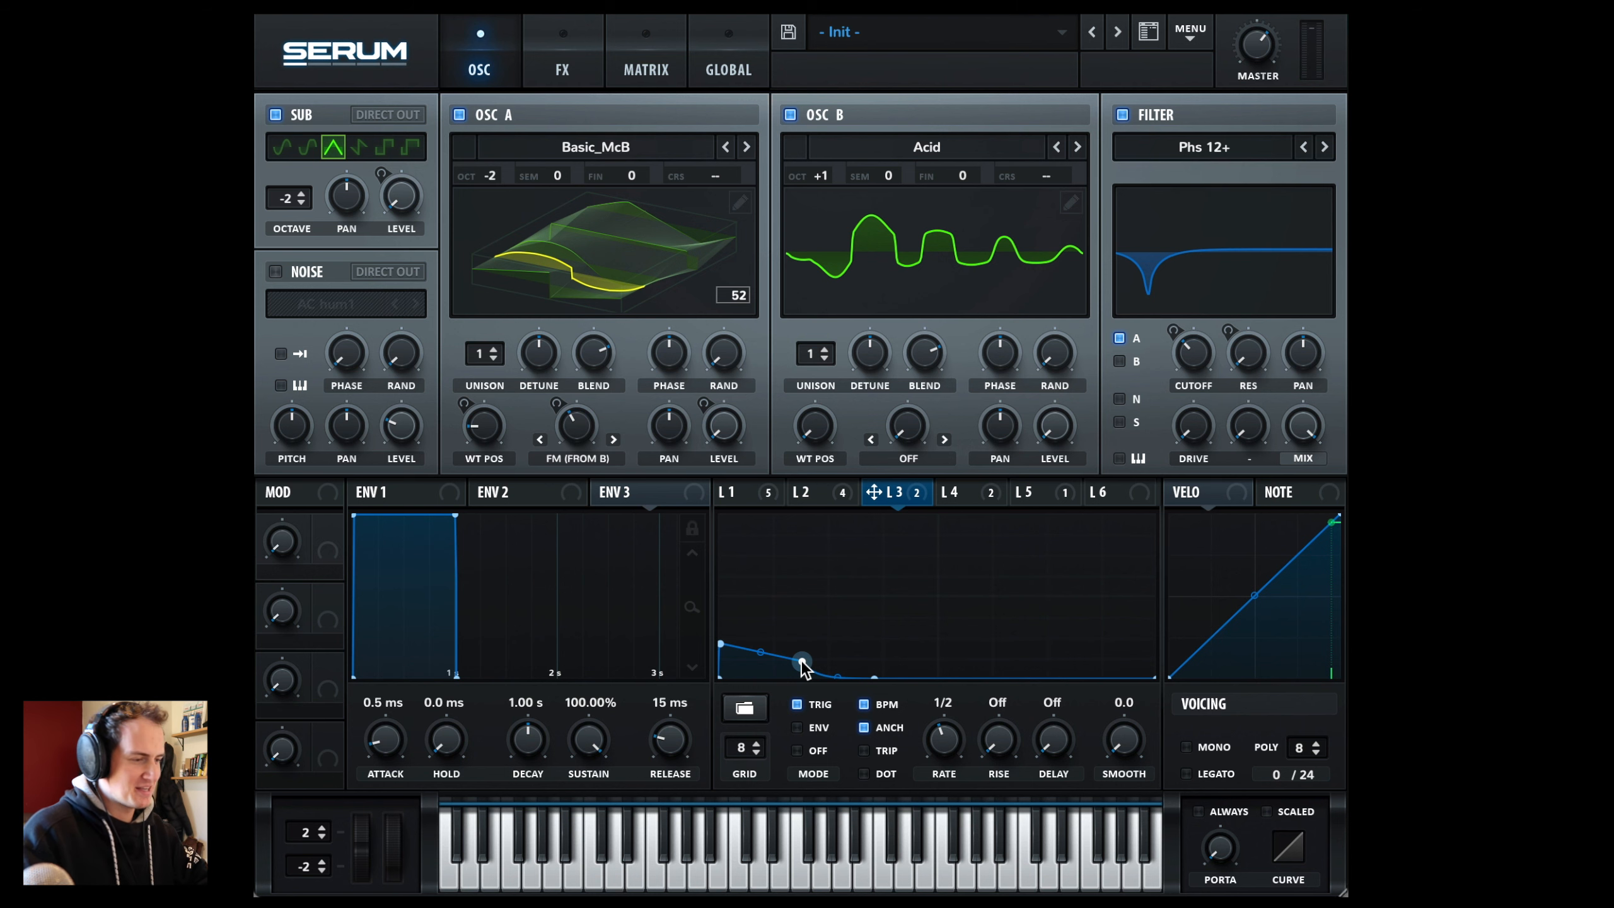
{"action": "left_click", "coordinate": [633, 67]}
{"action": "scroll", "coordinate": [589, 184], "scroll_direction": "down", "scroll_amount": 3}
{"action": "left_click_drag", "start_coordinate": [584, 185], "coordinate": [605, 186]}
{"action": "scroll", "coordinate": [630, 393], "scroll_direction": "down", "scroll_amount": 5}
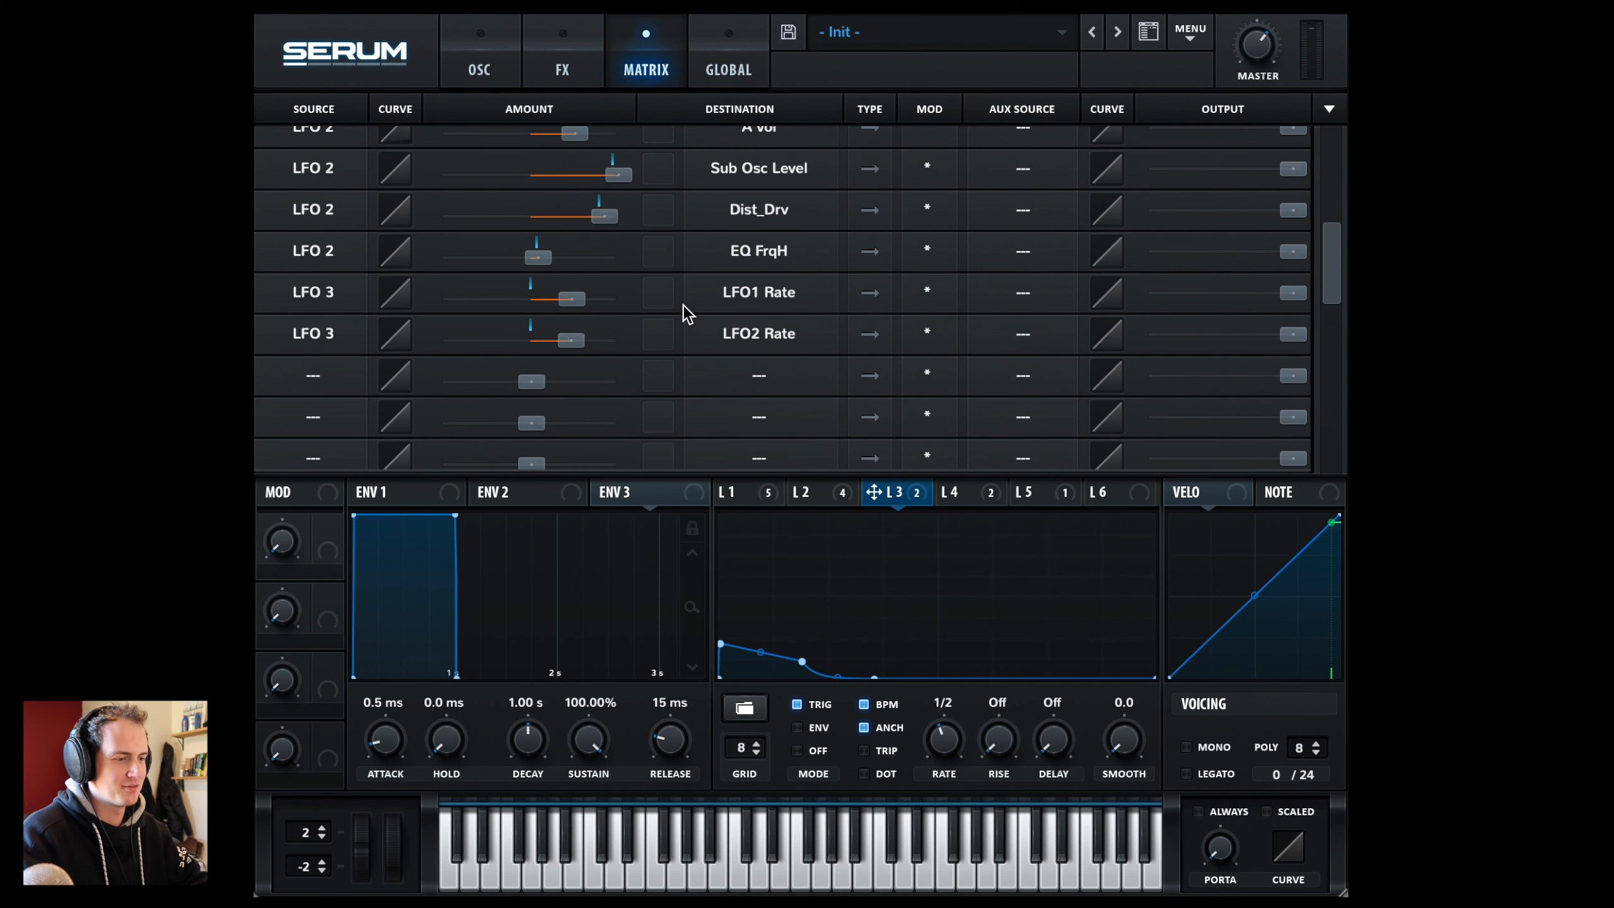
{"action": "mouse_move", "coordinate": [572, 300]}
{"action": "left_mouse_down"}
{"action": "mouse_move", "coordinate": [556, 295]}
{"action": "mouse_move", "coordinate": [570, 300]}
{"action": "left_mouse_up"}
{"action": "scroll", "coordinate": [572, 344], "scroll_direction": "up", "scroll_amount": 1}
{"action": "left_click_drag", "start_coordinate": [571, 365], "coordinate": [573, 364]}
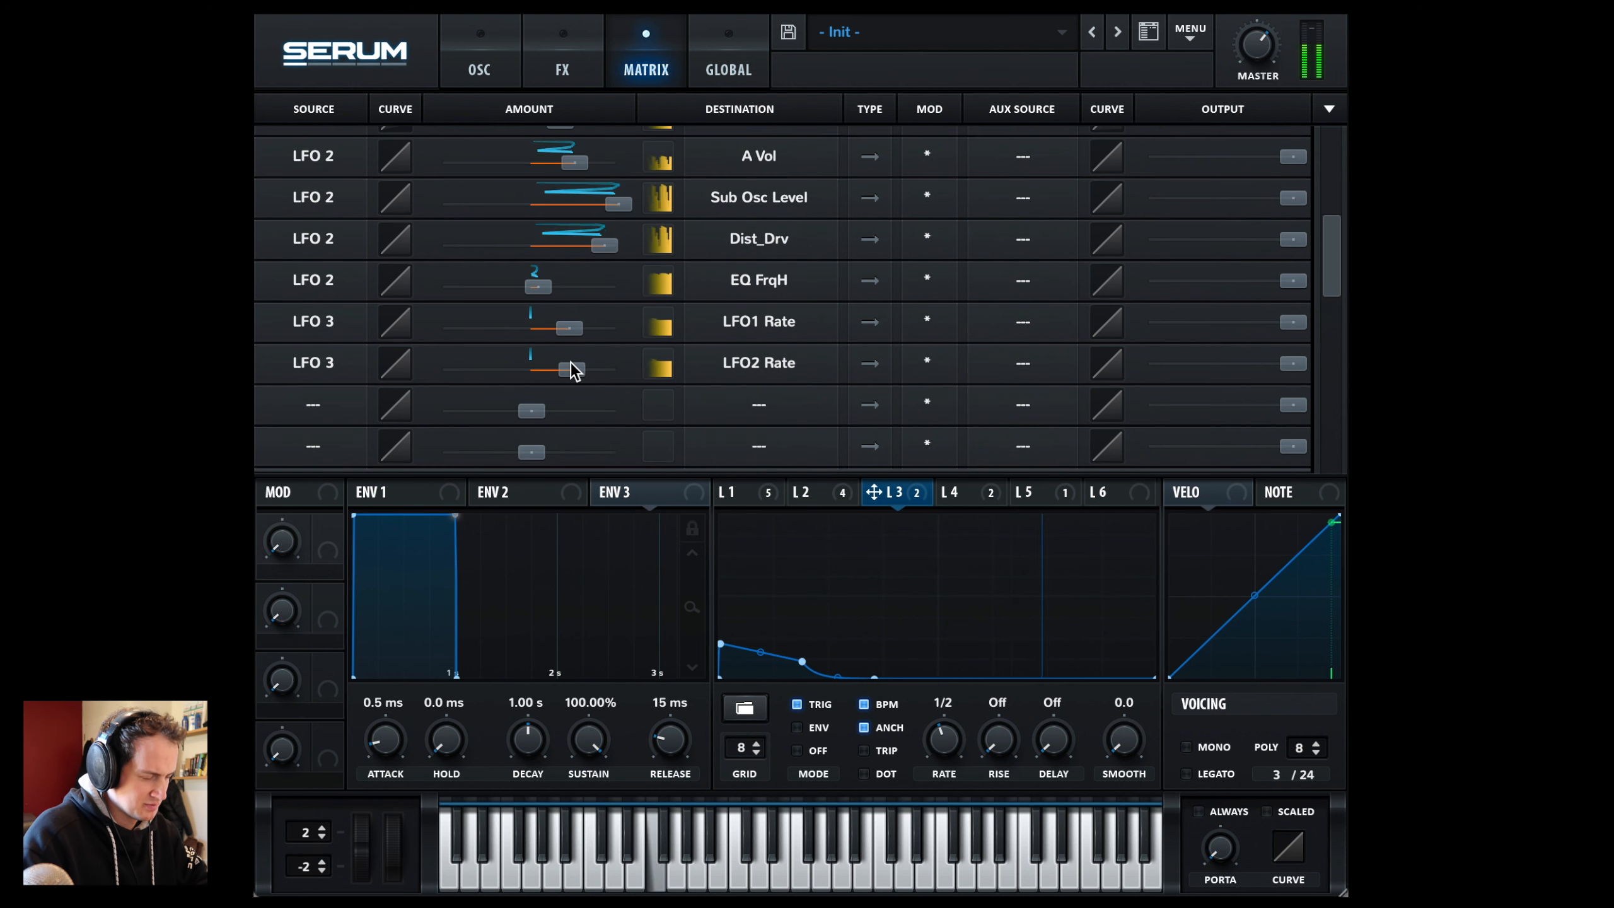
Step: Raise Osc B's octave to +3
{"action": "left_click", "coordinate": [480, 67]}
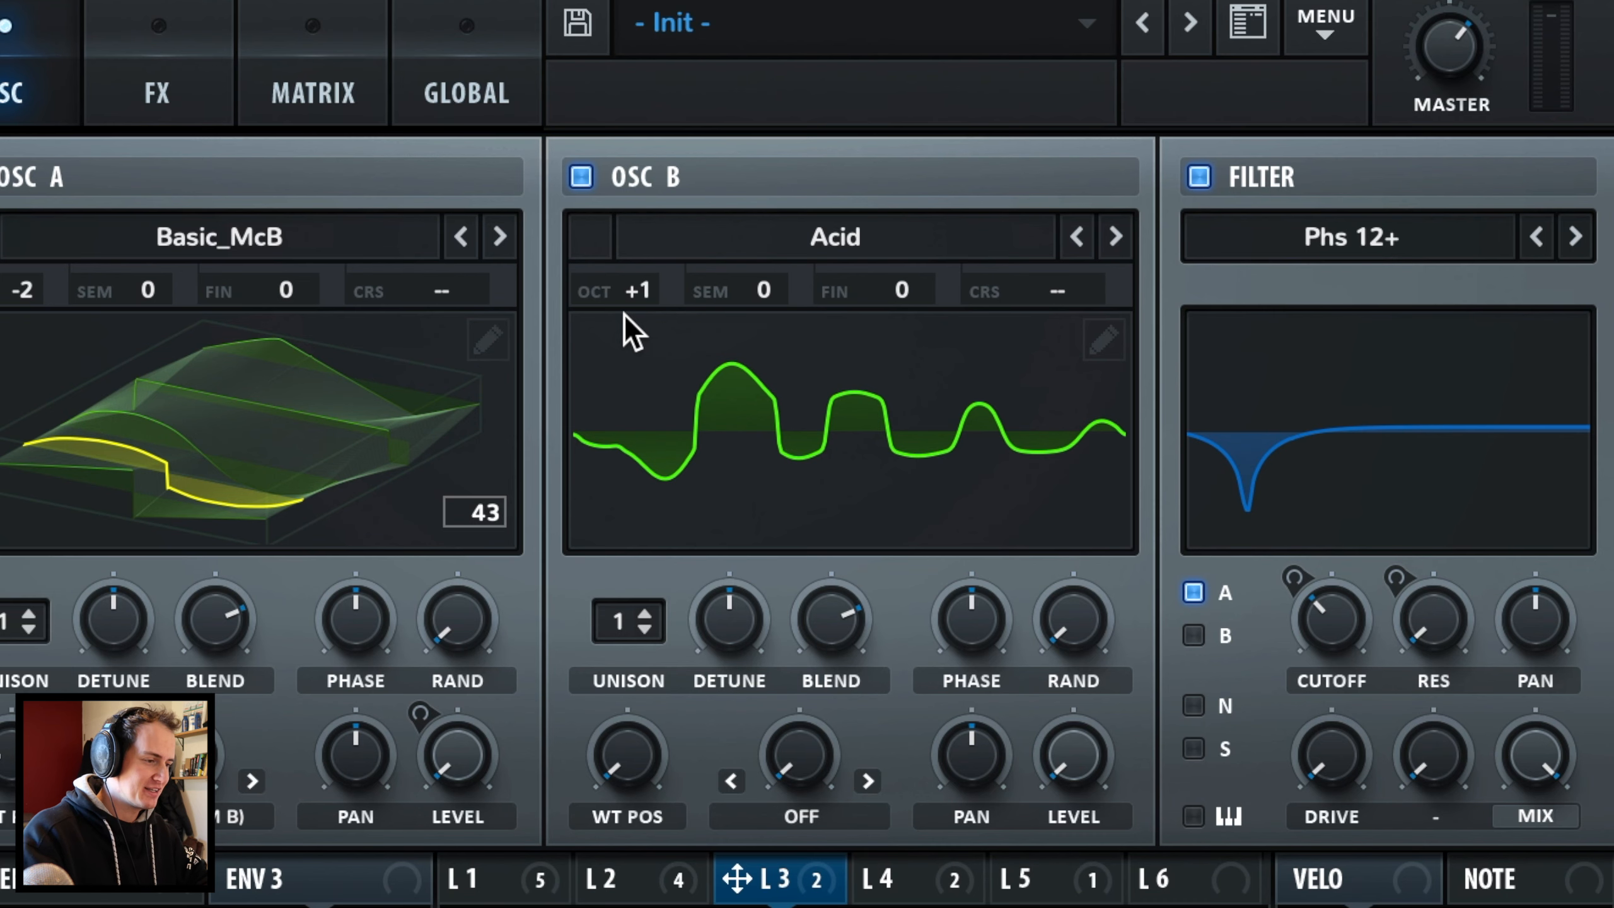
{"action": "left_click_drag", "start_coordinate": [828, 180], "coordinate": [830, 148]}
{"action": "left_click_drag", "start_coordinate": [653, 238], "coordinate": [684, 199]}
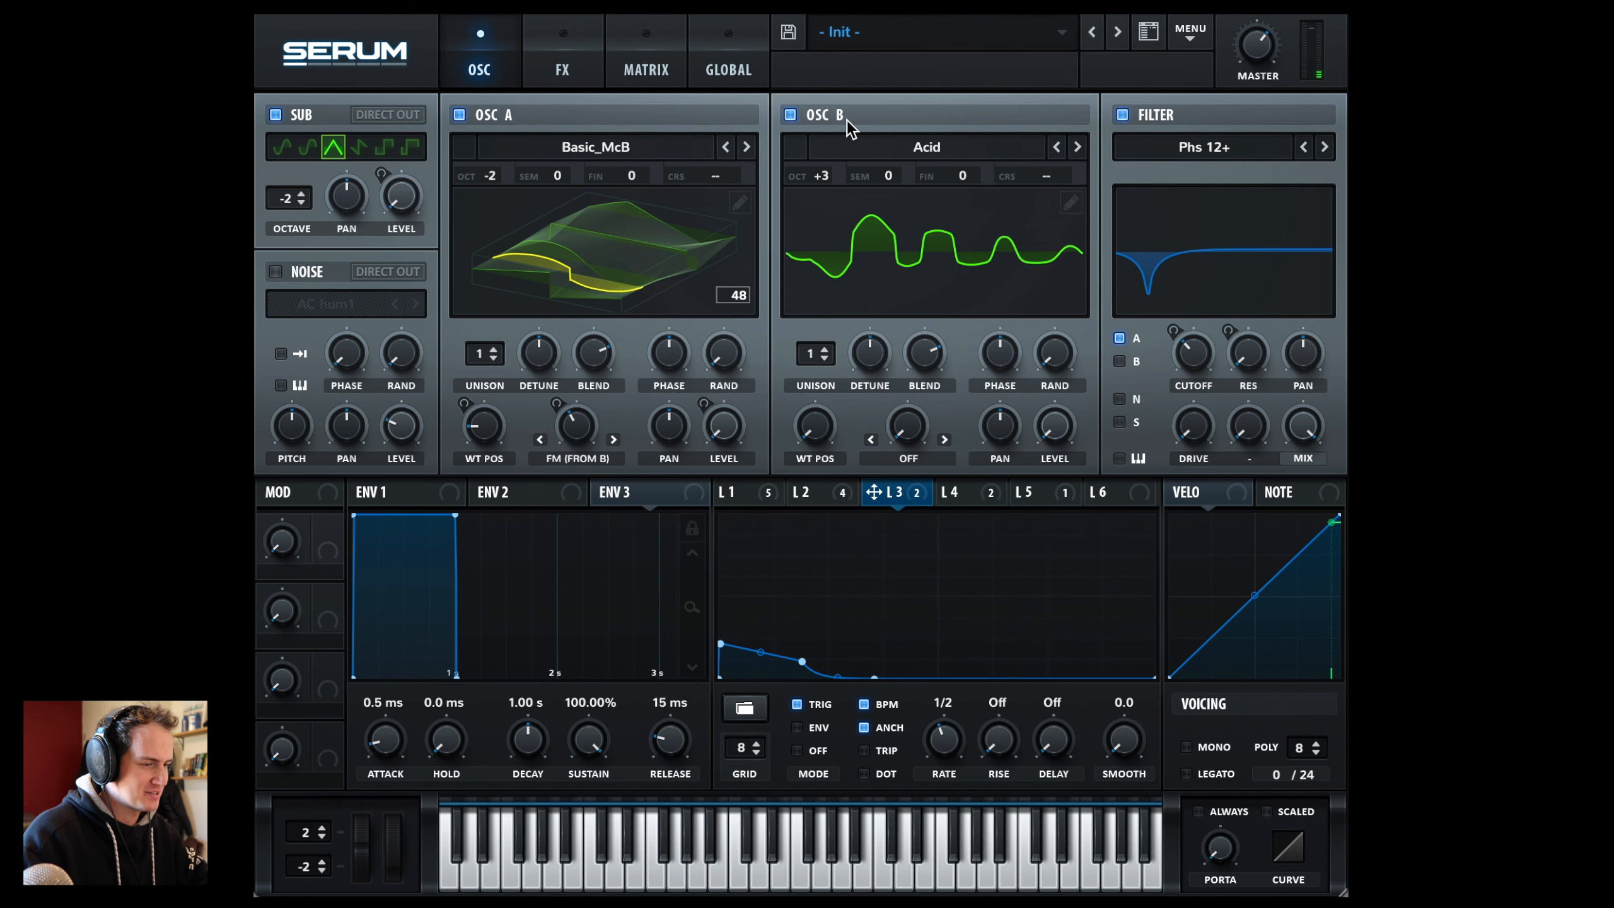
Step: Set Osc B's octave to 0
{"action": "left_click", "coordinate": [593, 68]}
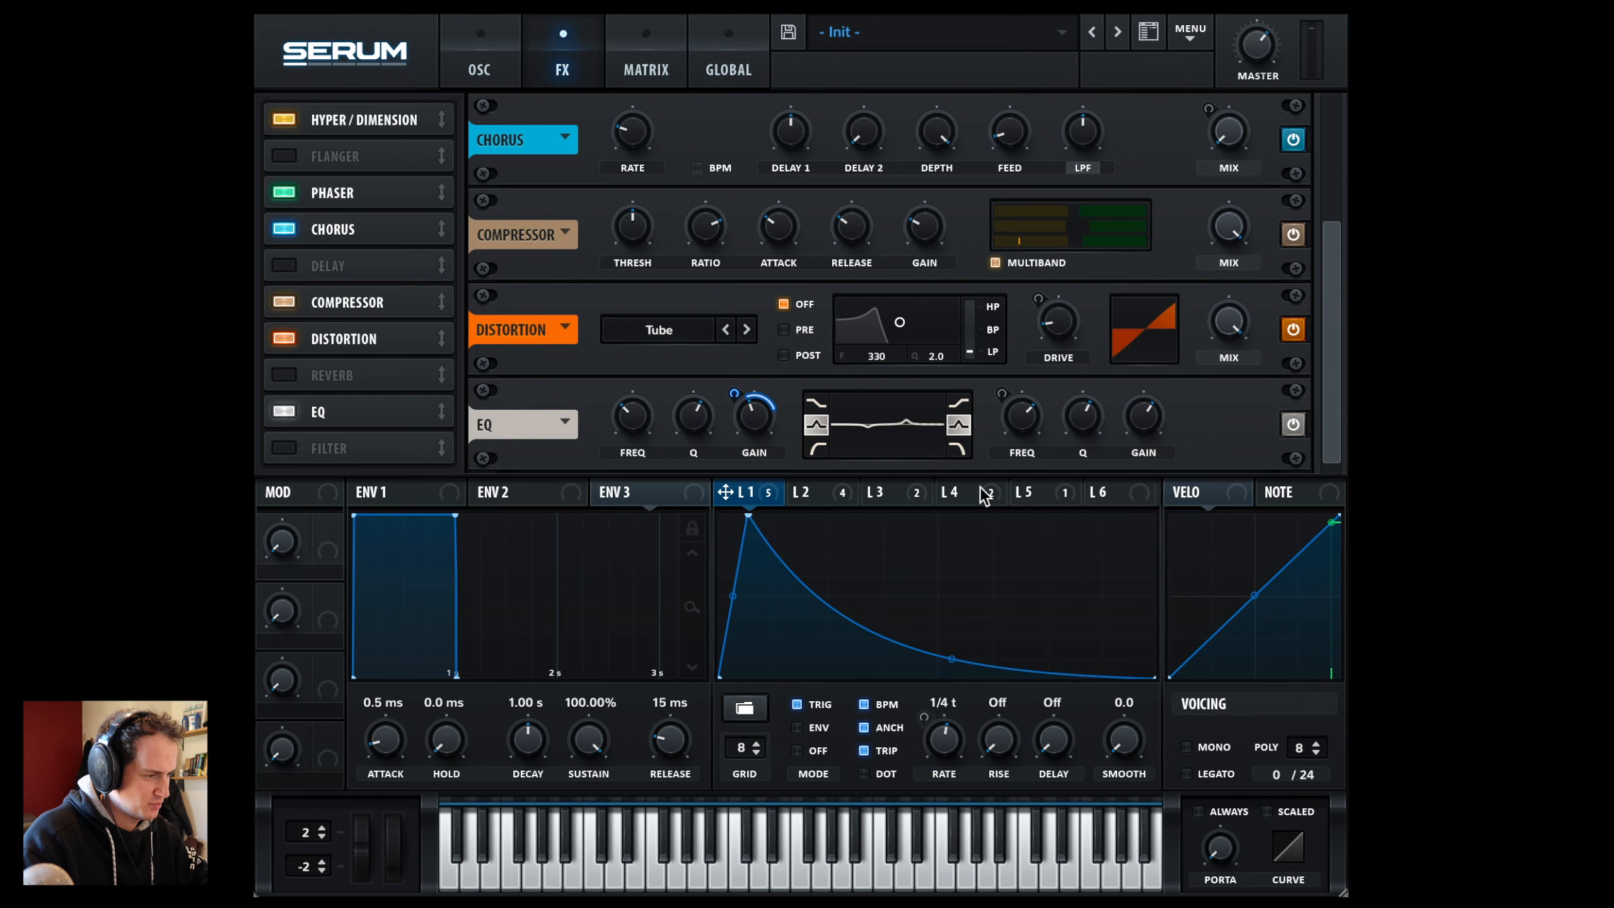
{"action": "left_click", "coordinate": [980, 490]}
{"action": "left_click", "coordinate": [1052, 495]}
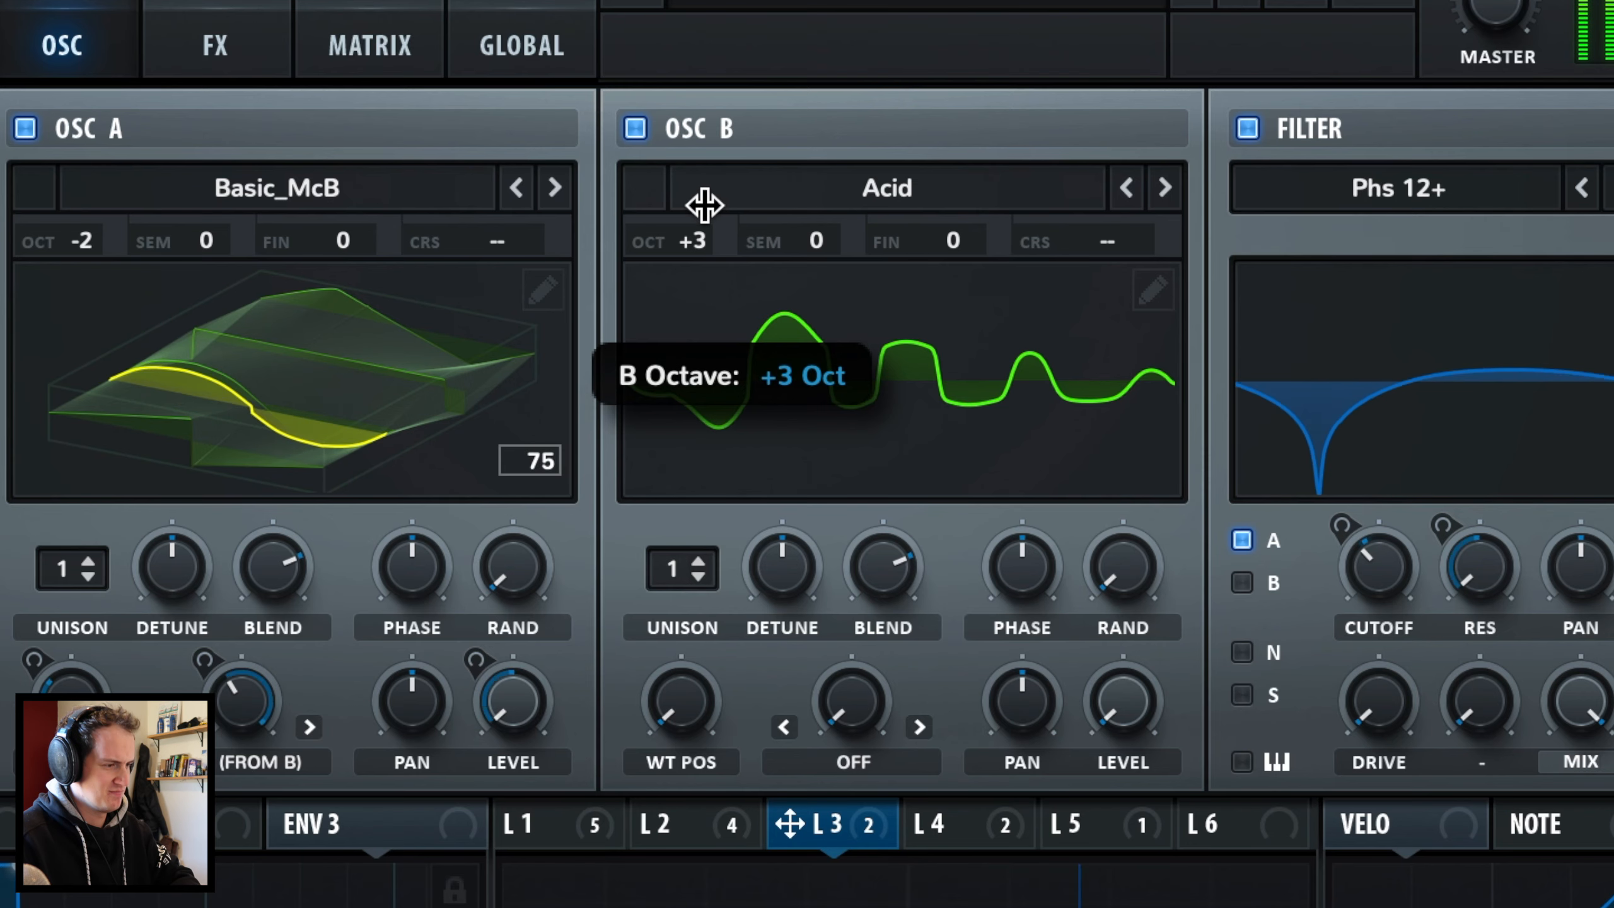
{"action": "left_click_drag", "start_coordinate": [706, 203], "coordinate": [685, 362]}
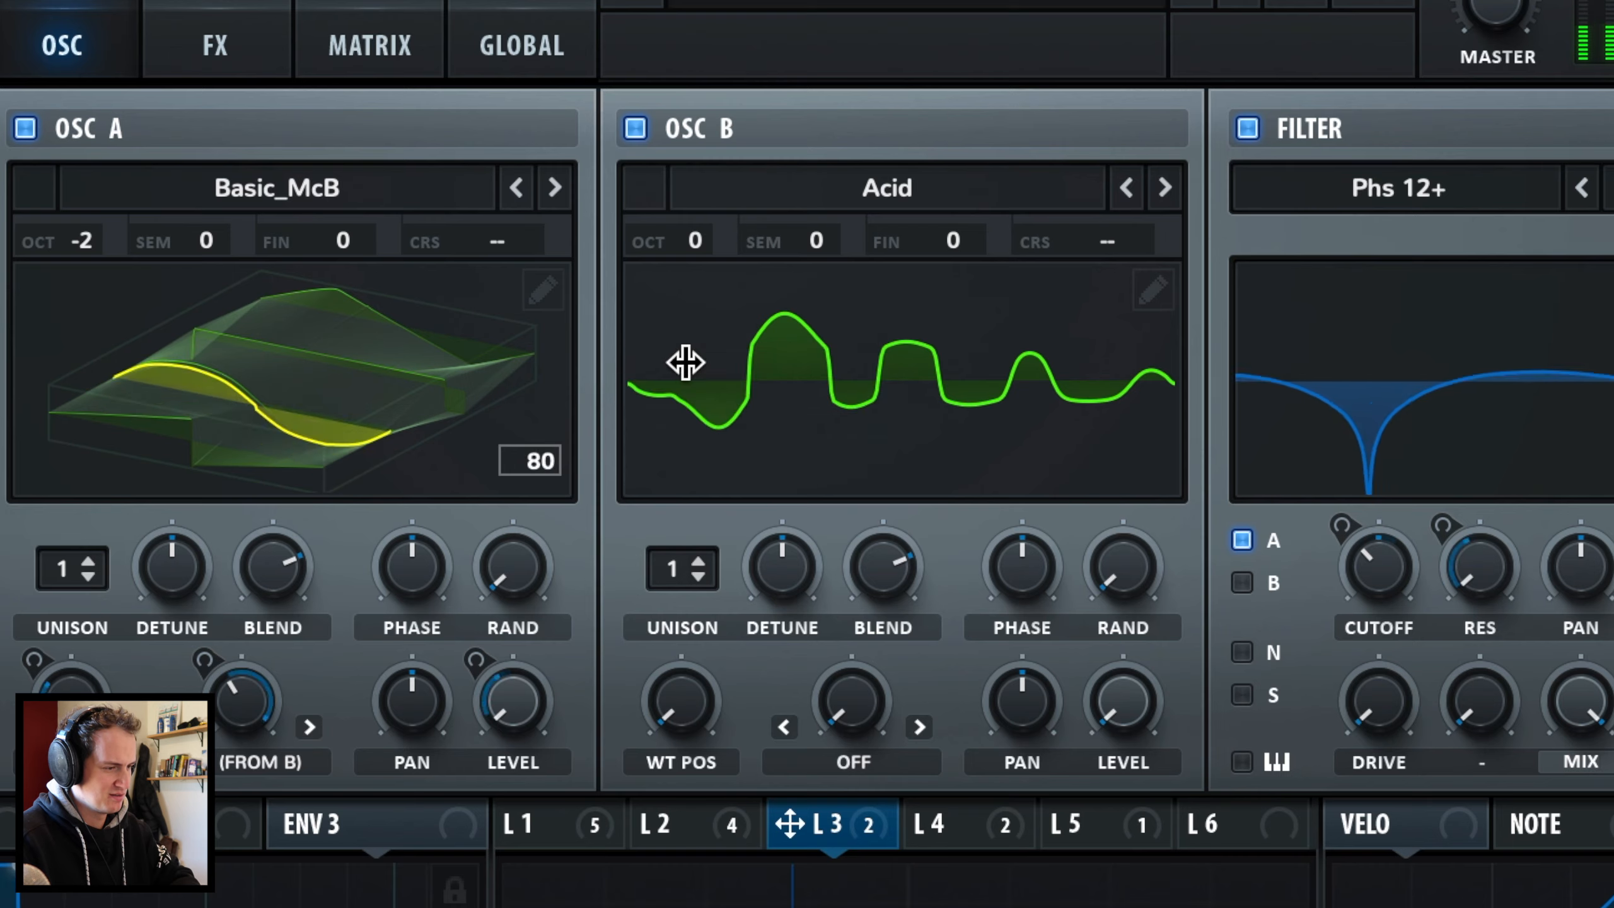
Step: Lower LFO 2's first peak slightly and fine-tune its modulation amount on the Distortion drive
{"action": "left_click", "coordinate": [215, 45]}
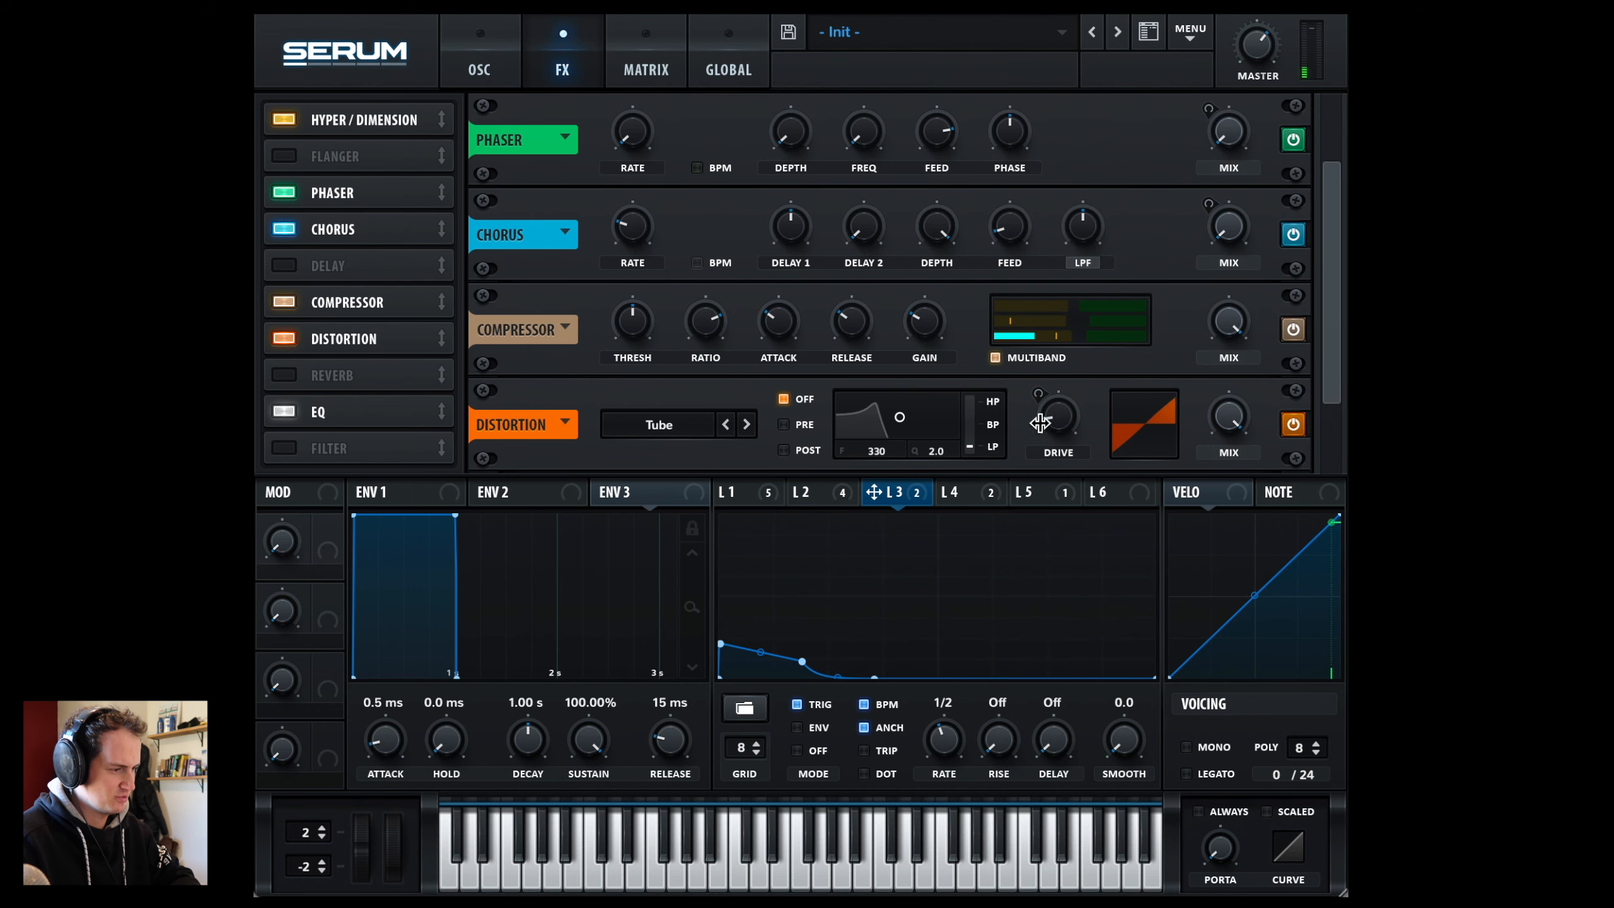
{"action": "left_click", "coordinate": [818, 506]}
{"action": "left_click", "coordinate": [745, 495]}
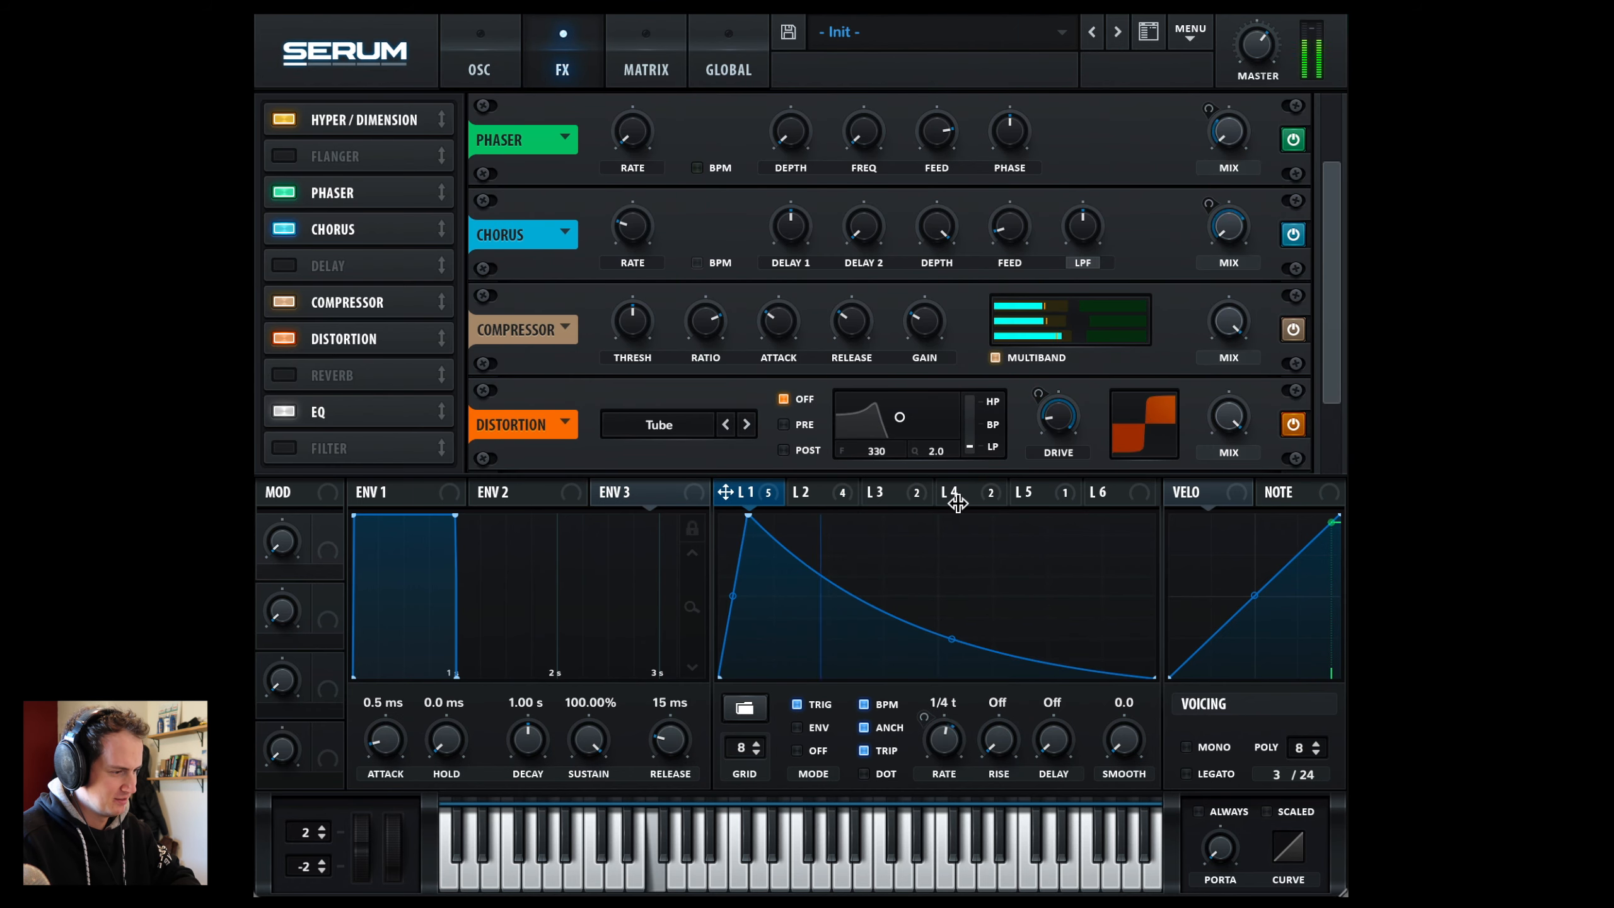
{"action": "left_click", "coordinate": [916, 493]}
{"action": "left_click", "coordinate": [949, 492]}
{"action": "left_click", "coordinate": [810, 493]}
{"action": "left_click", "coordinate": [729, 493]}
{"action": "left_click", "coordinate": [816, 493]}
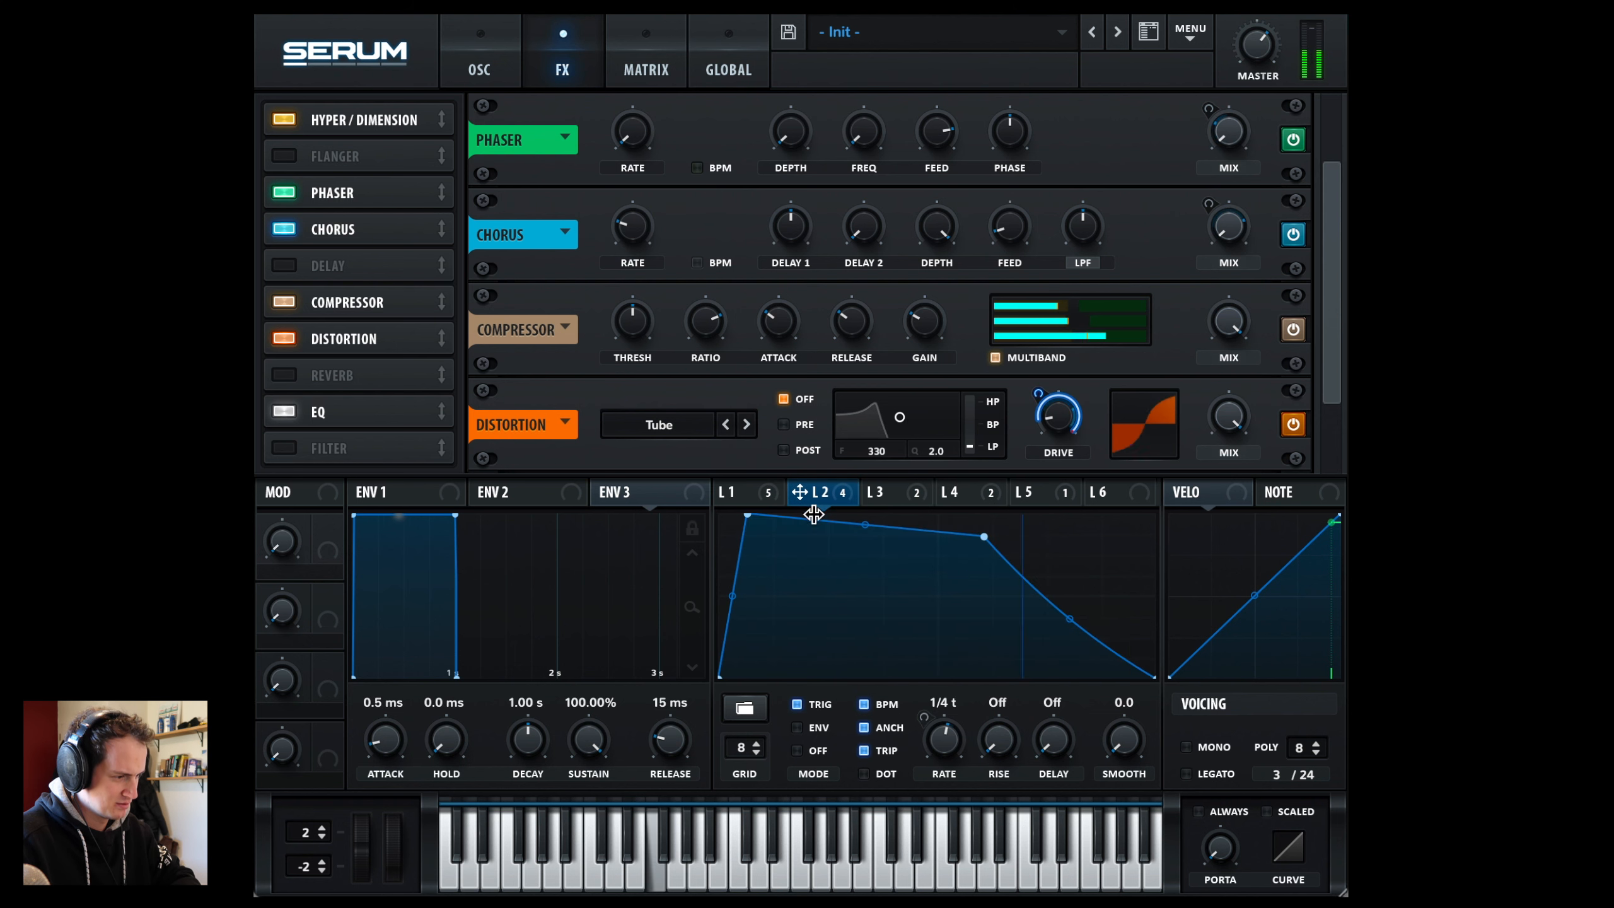
{"action": "mouse_move", "coordinate": [752, 521]}
{"action": "left_mouse_down"}
{"action": "mouse_move", "coordinate": [785, 518]}
{"action": "mouse_move", "coordinate": [737, 512]}
{"action": "mouse_move", "coordinate": [752, 523]}
{"action": "left_mouse_up"}
{"action": "mouse_move", "coordinate": [1037, 392]}
{"action": "left_click_drag", "start_coordinate": [1037, 392], "coordinate": [1037, 396]}
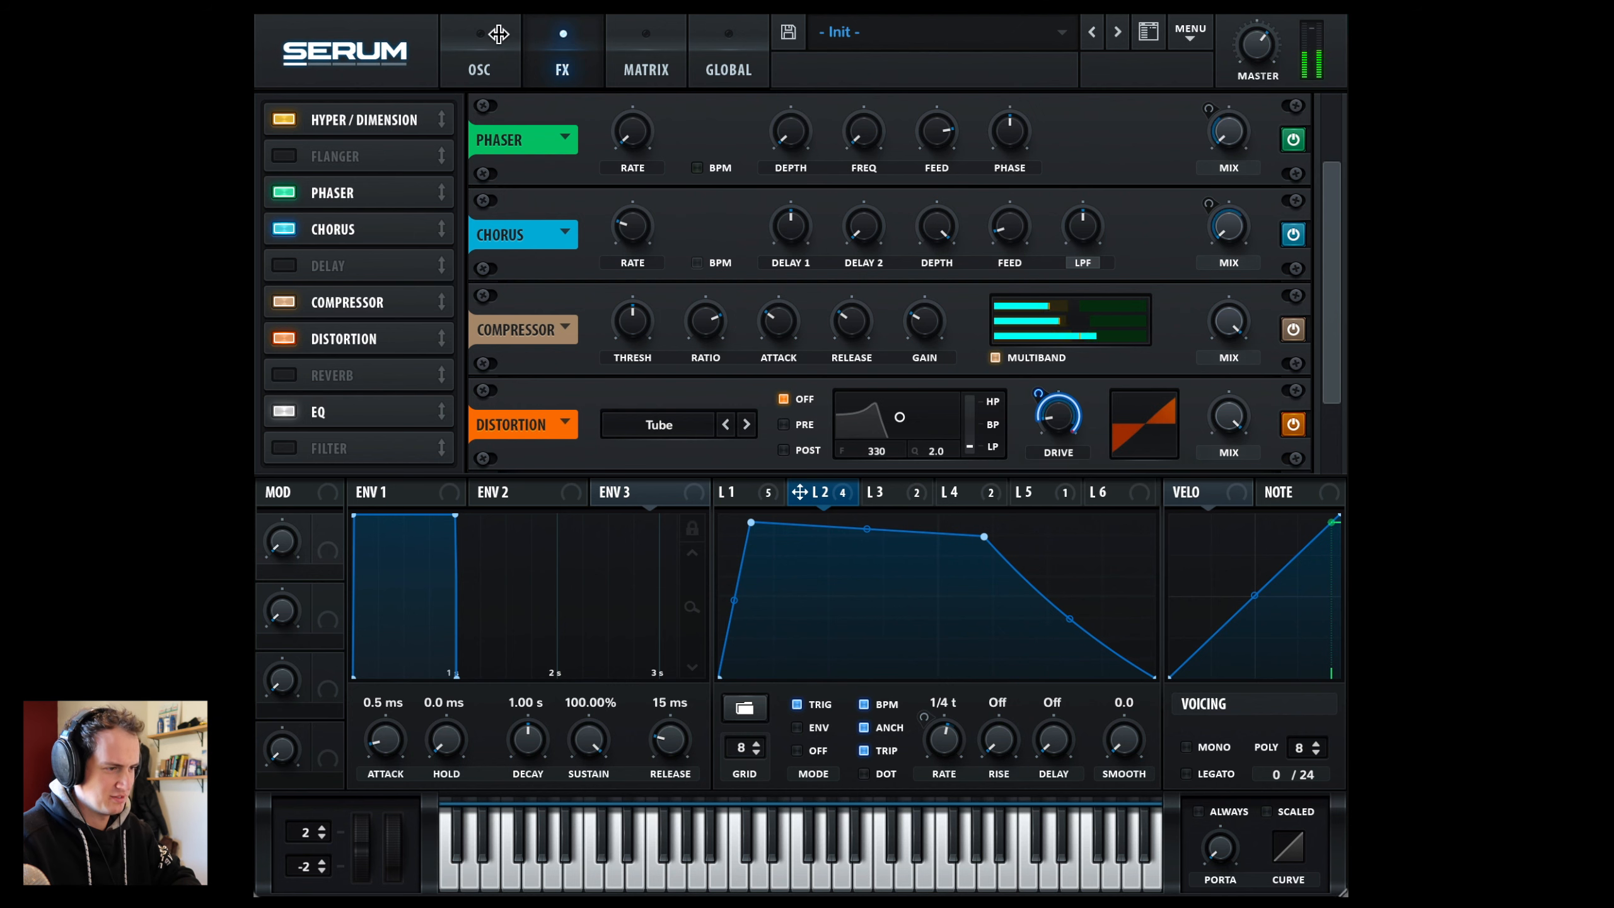
Step: Raise Osc B's octave and set LFO 1's modulation amount on the Hyper mix to 70
{"action": "left_click", "coordinate": [481, 48]}
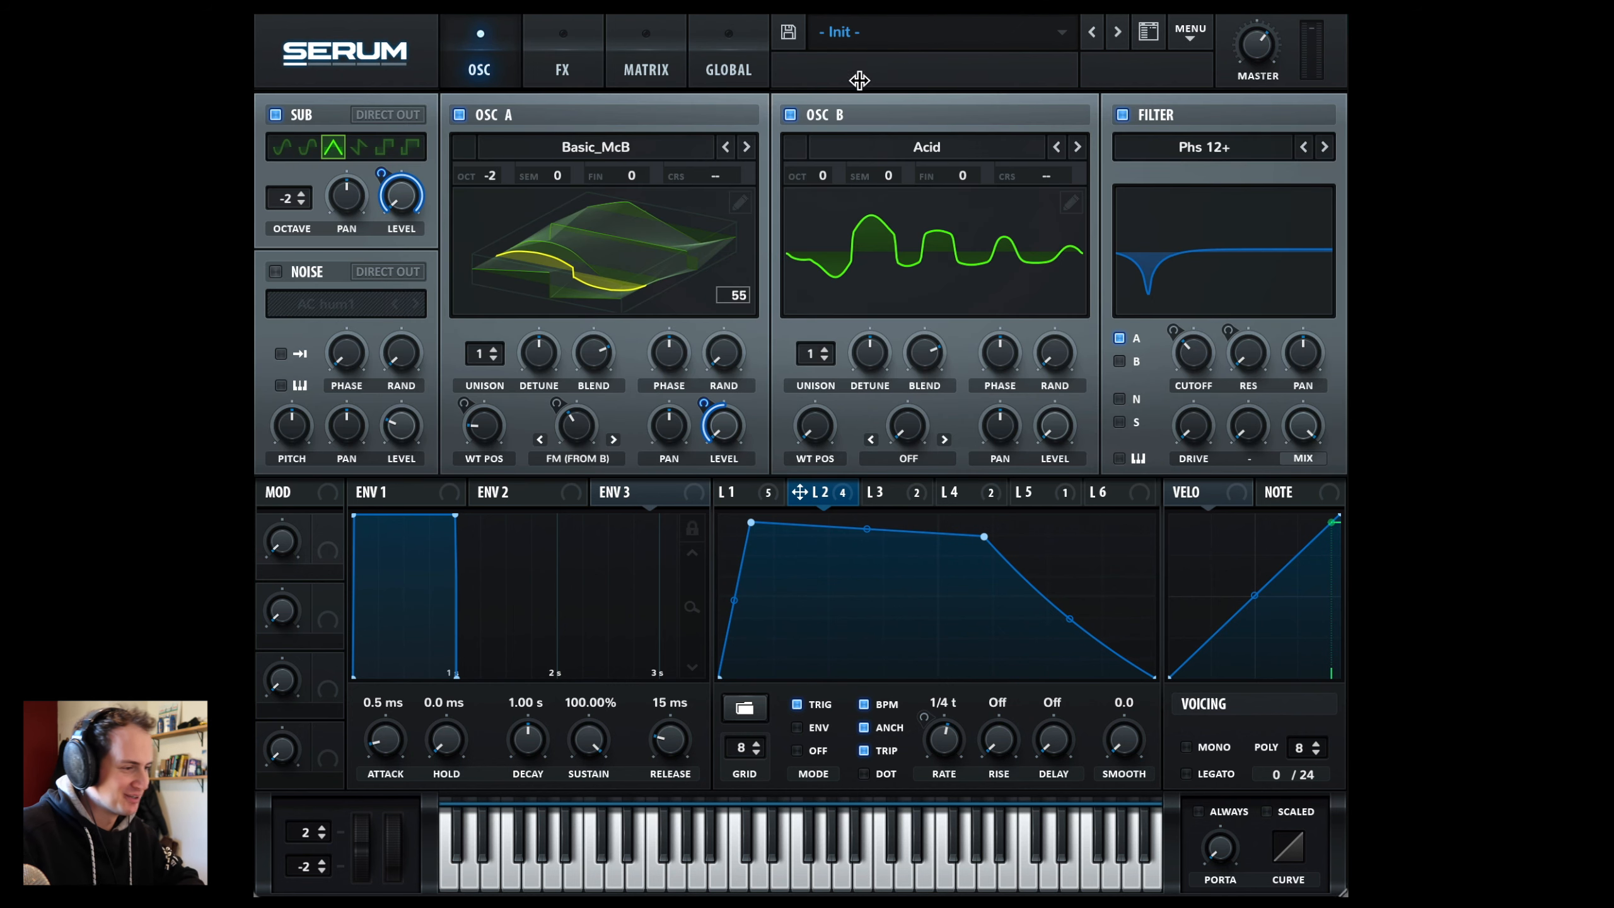
{"action": "left_click_drag", "start_coordinate": [823, 175], "coordinate": [839, 103]}
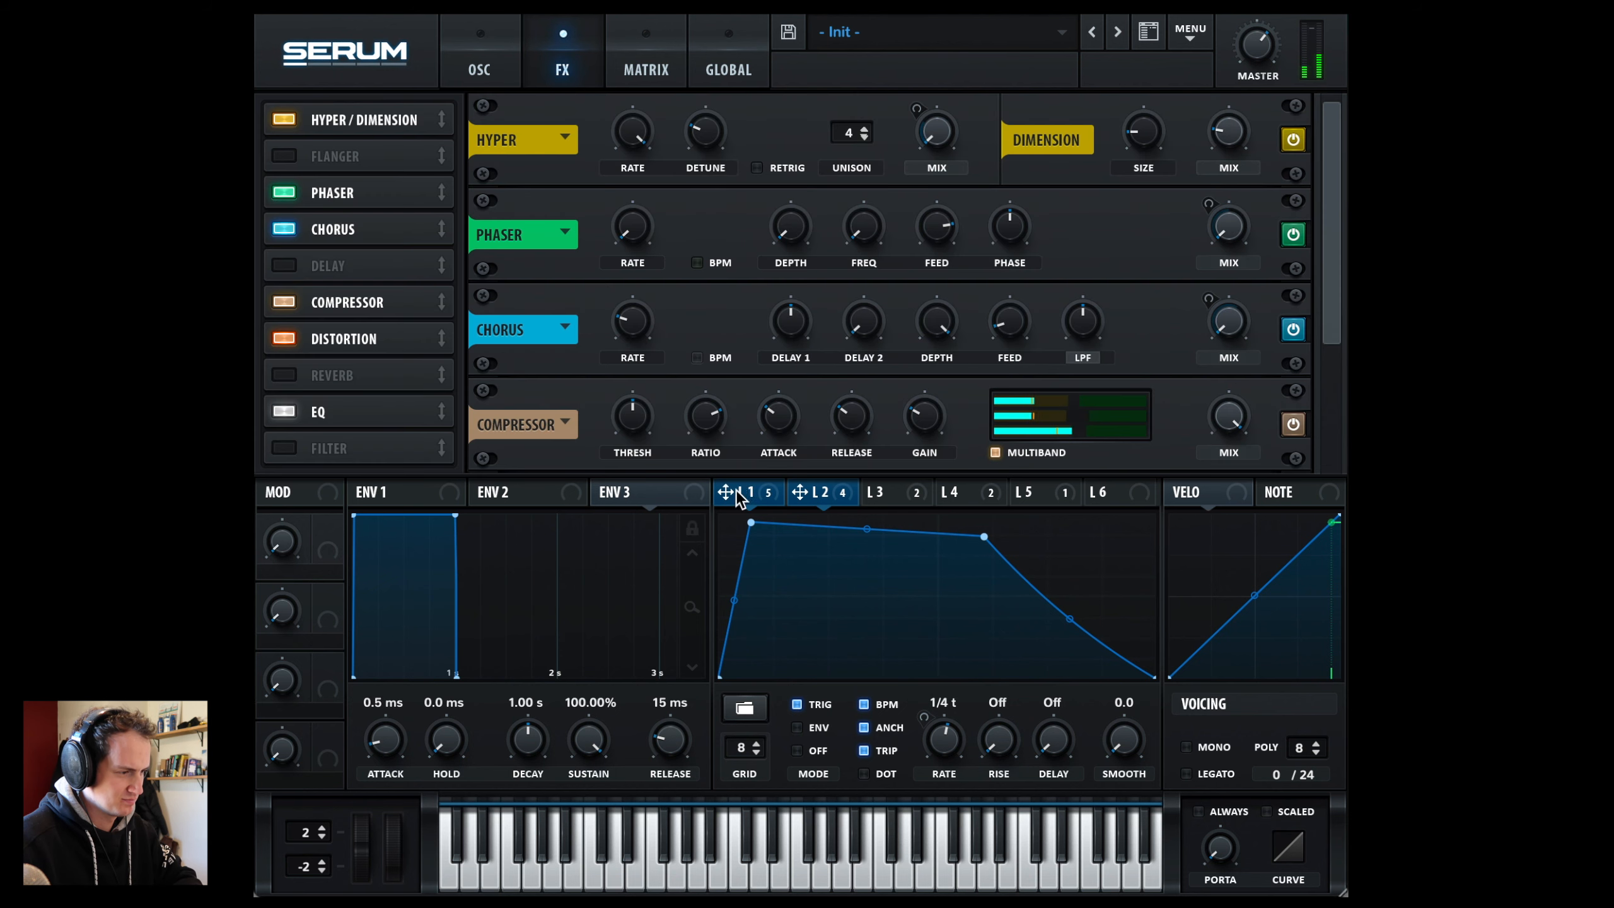
{"action": "left_click_drag", "start_coordinate": [737, 497], "coordinate": [924, 77]}
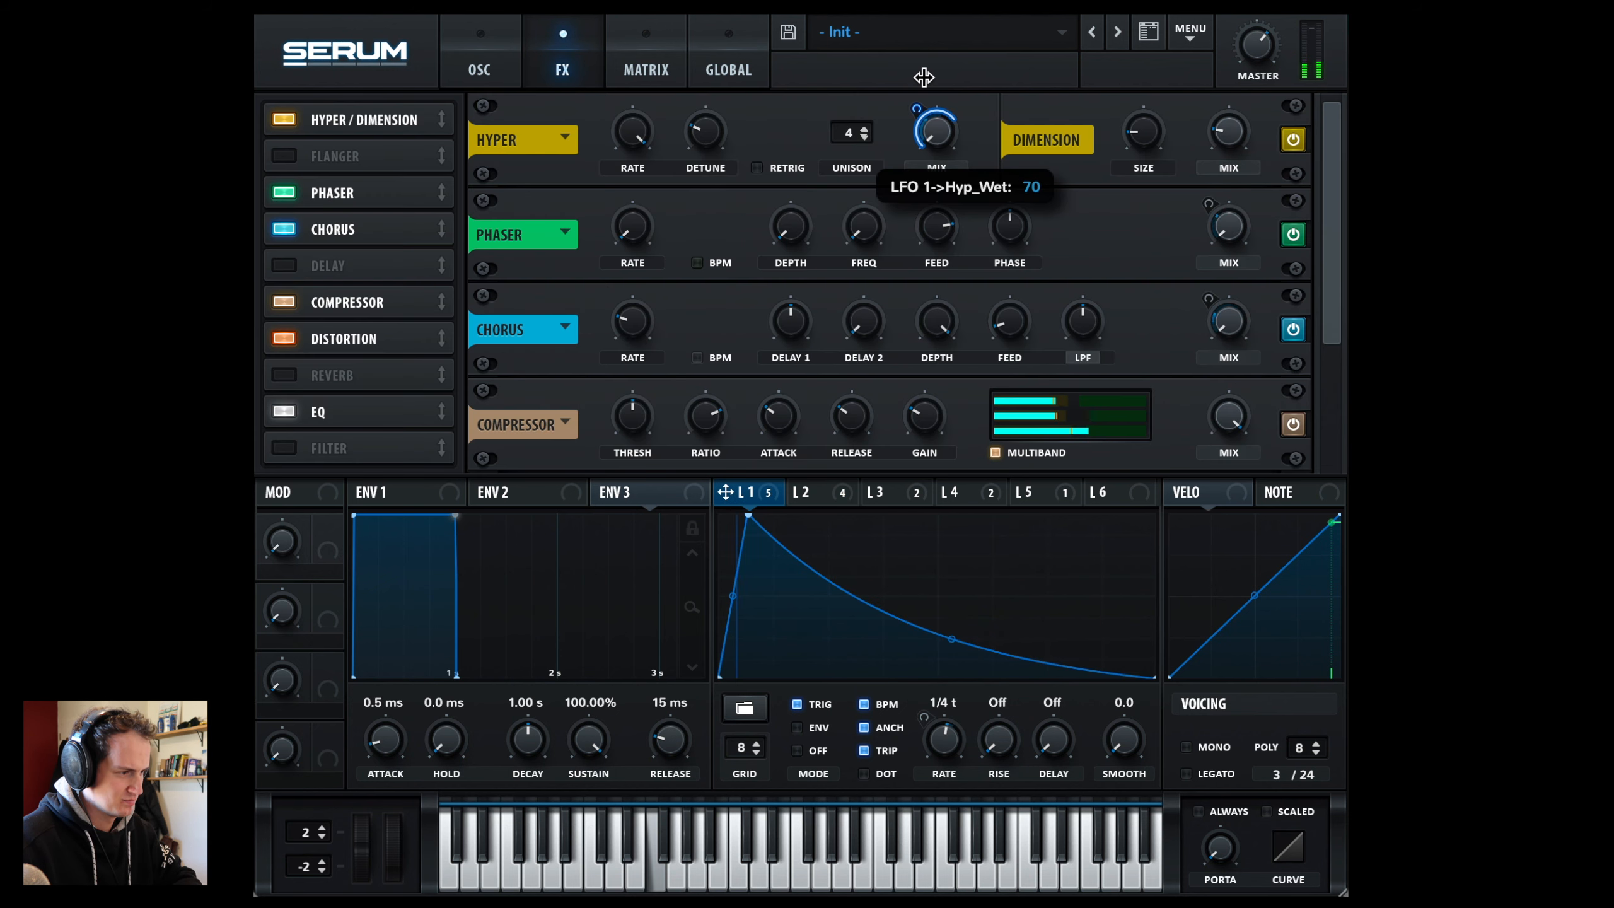